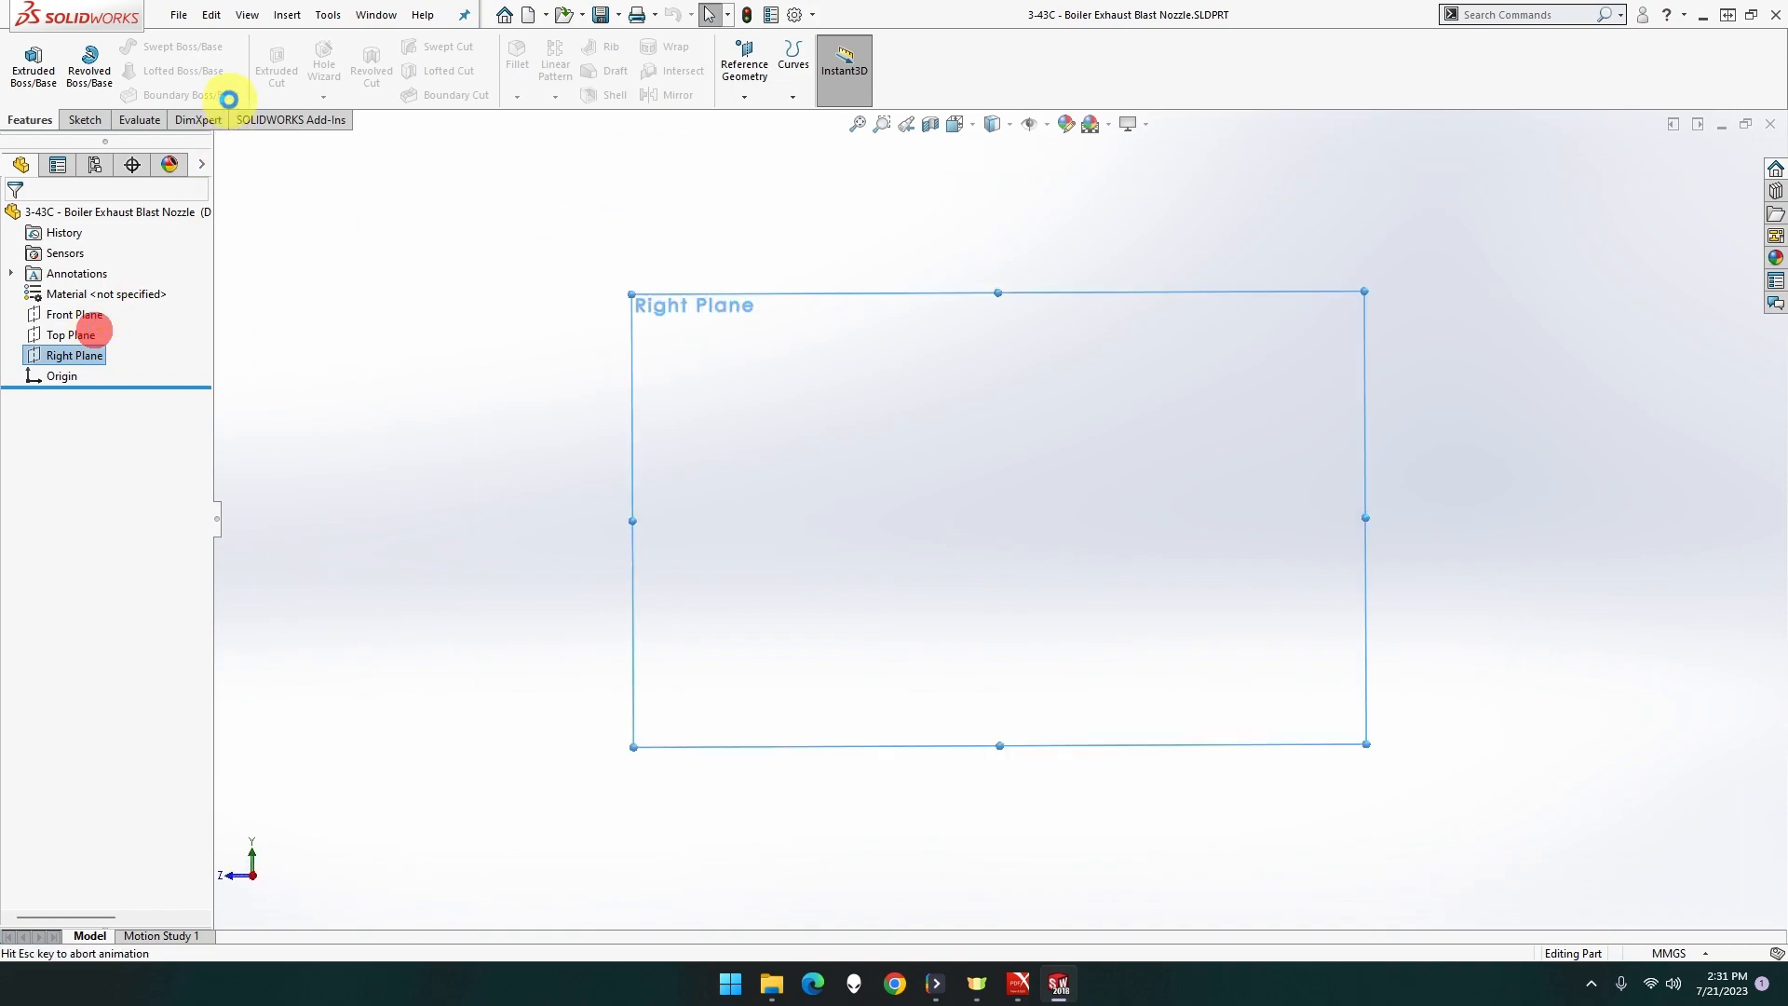
# Sketch a hexagon on the Right Plane, centred on the origin, with an inscribed circle about 88 mm in diameter.
pyautogui.click(160, 97)
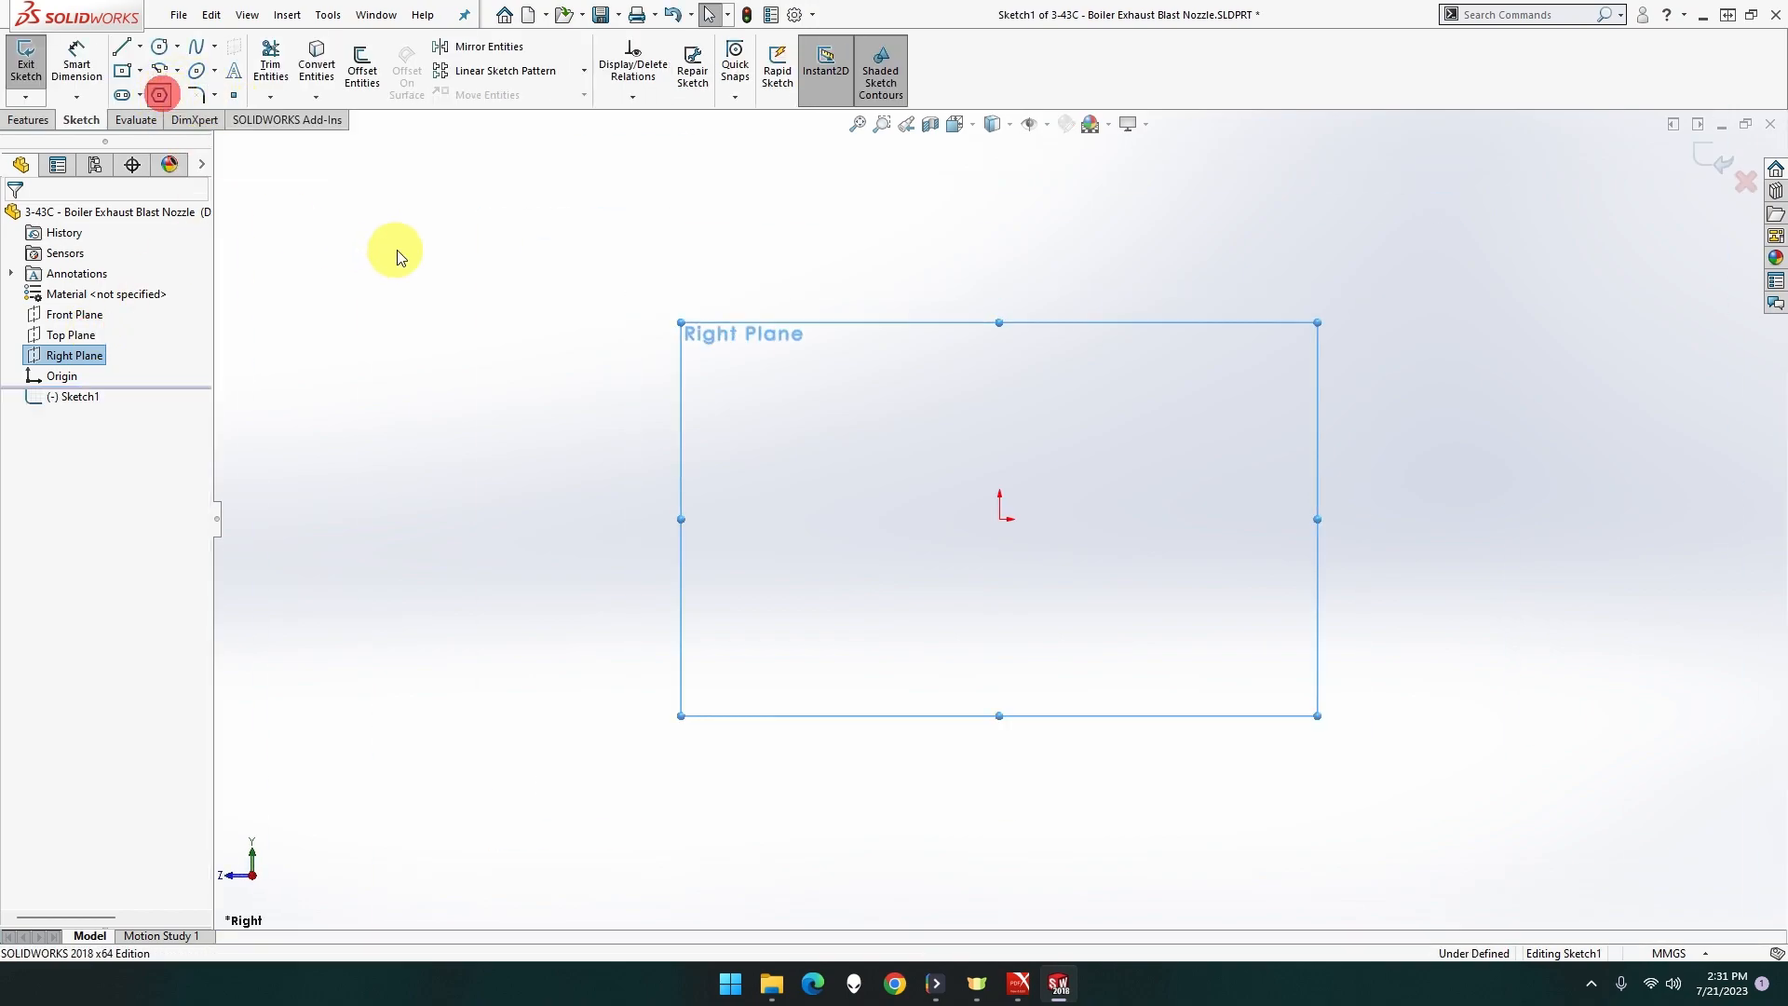
pyautogui.click(1000, 519)
pyautogui.click(1144, 409)
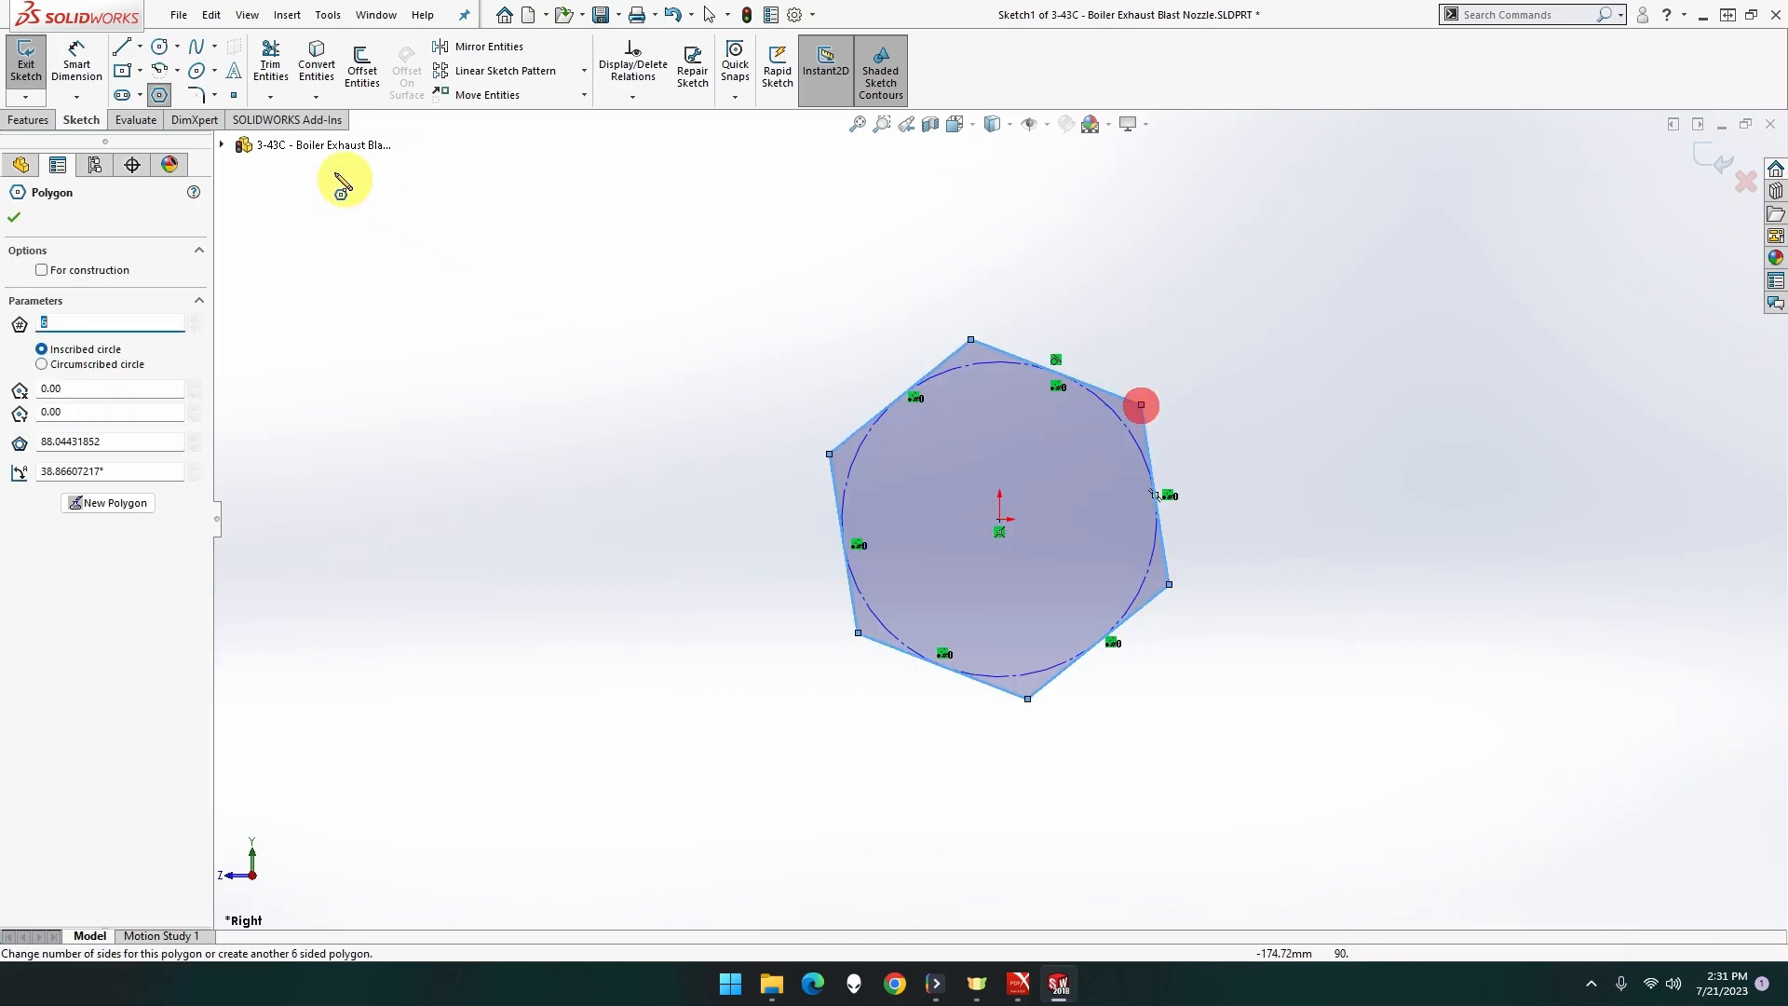
# Dimension the hexagon's inscribed circle to a diameter of 18 mm.
pyautogui.click(95, 84)
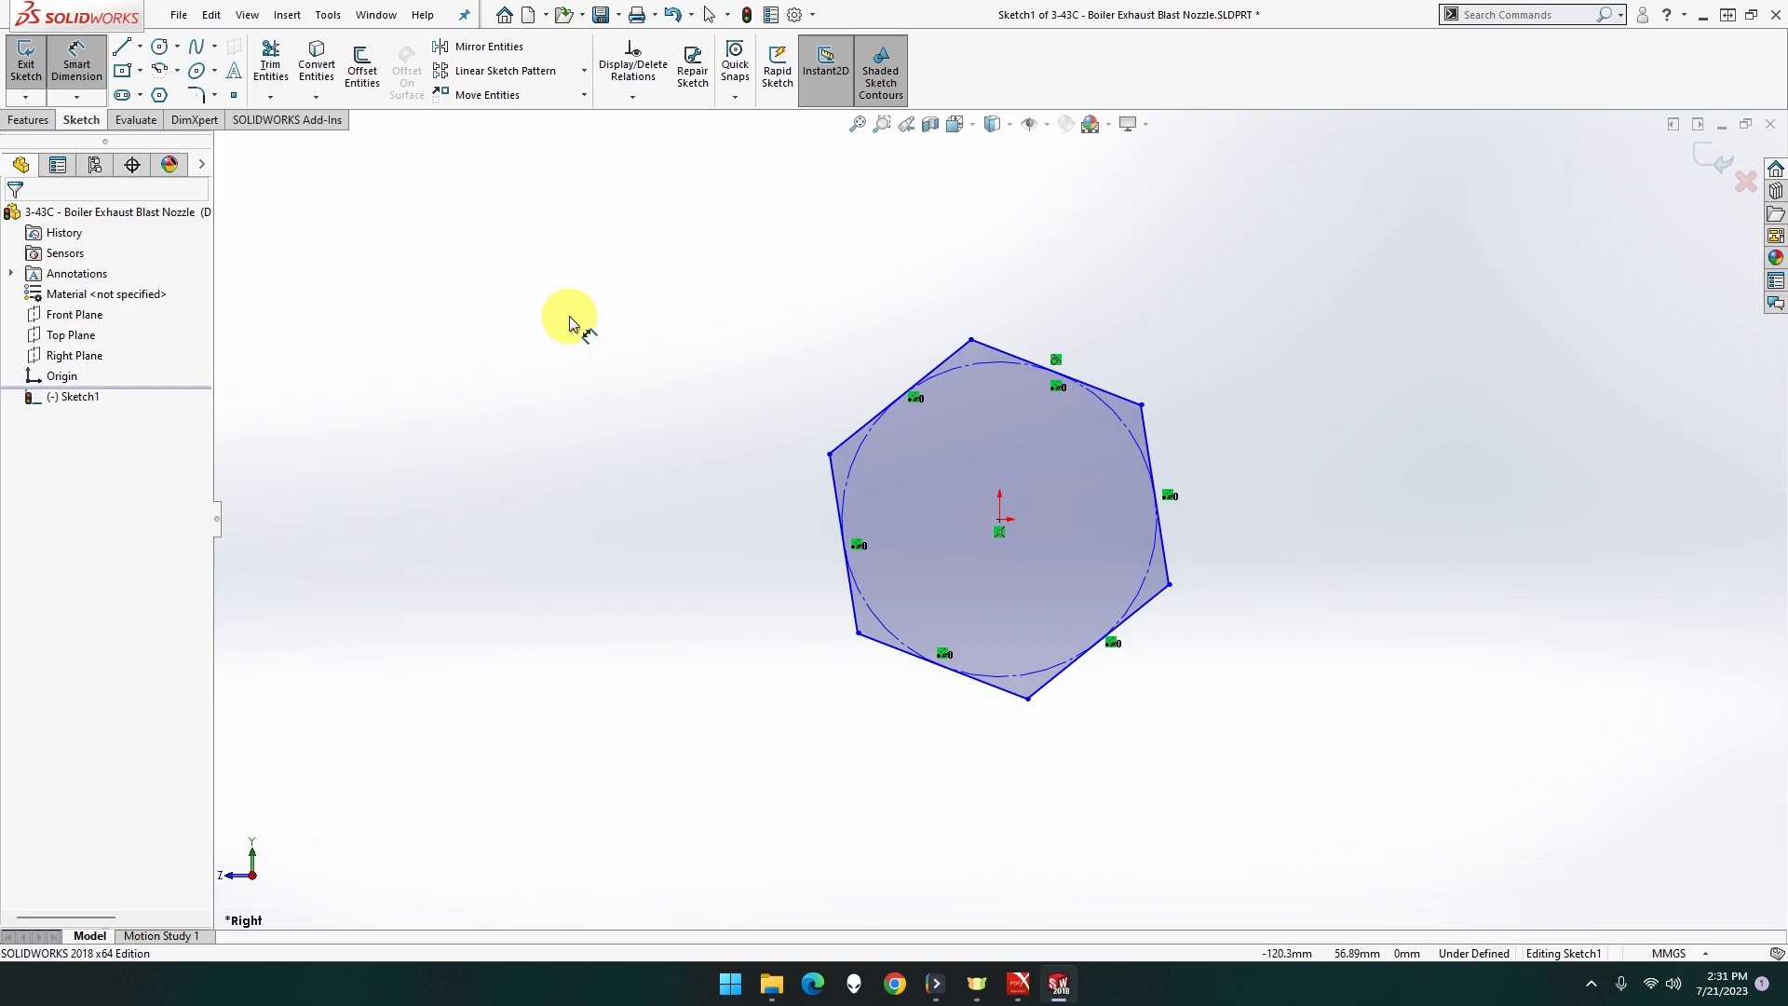
pyautogui.click(970, 371)
pyautogui.click(679, 279)
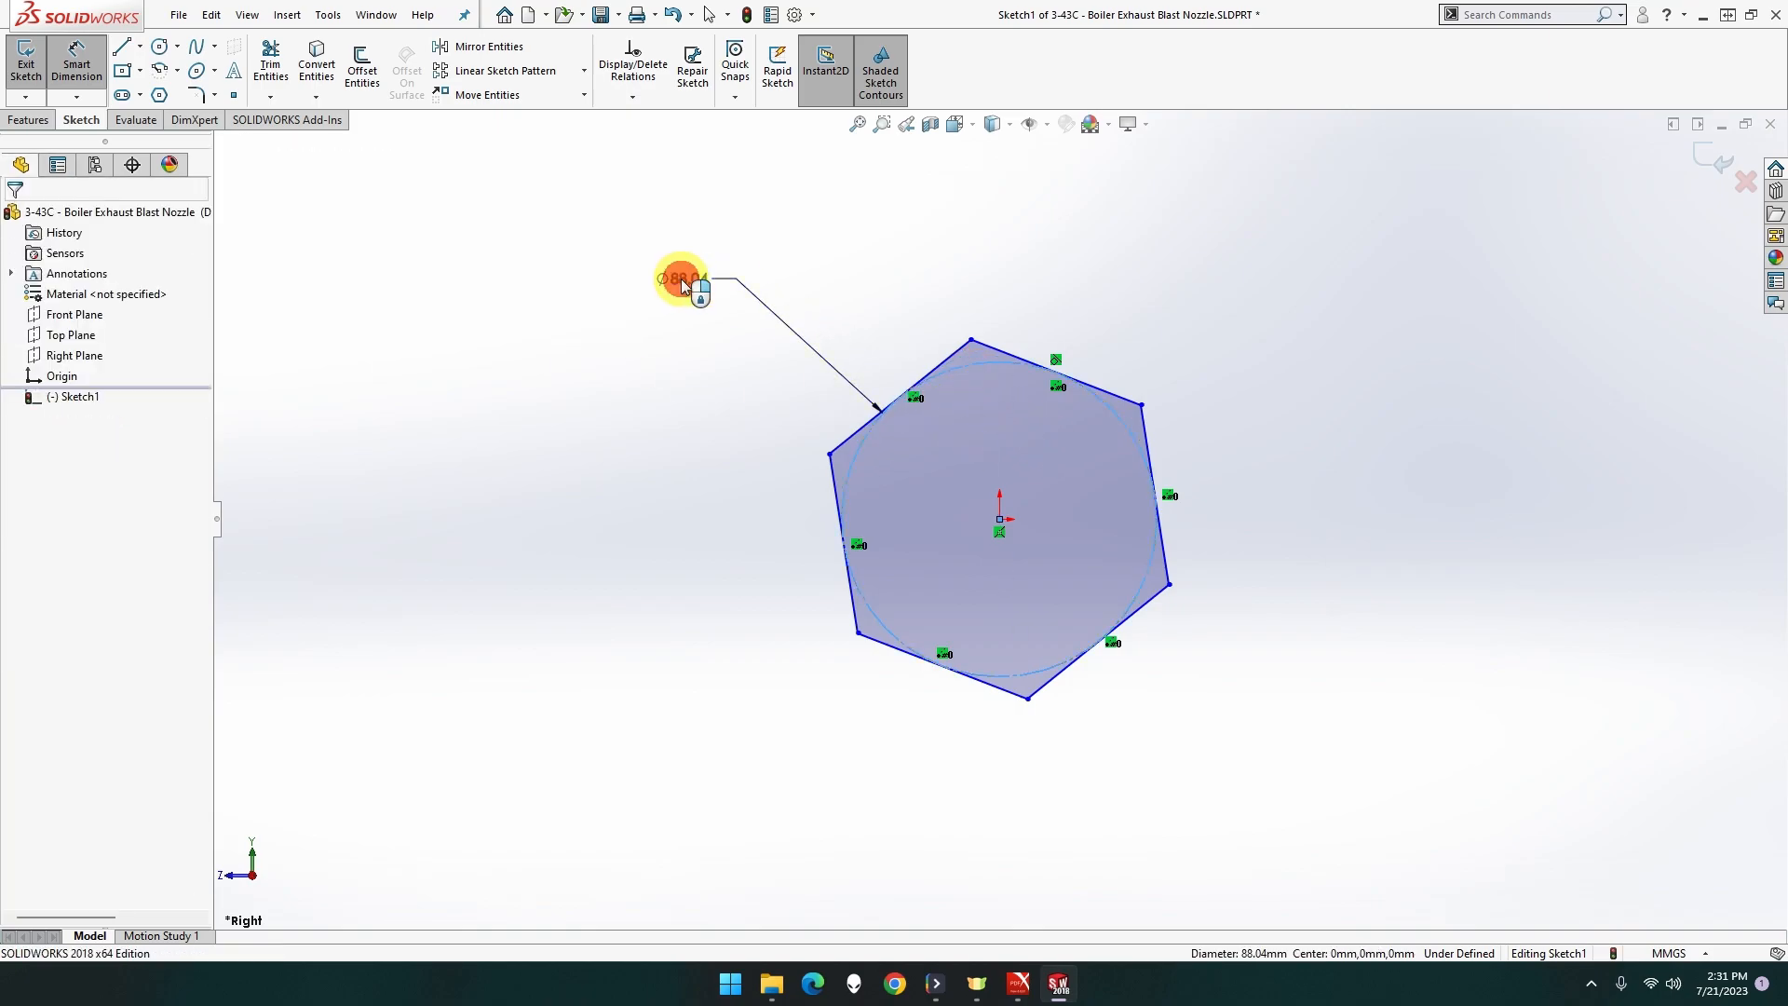
pyautogui.write('18')
pyautogui.press('Return')
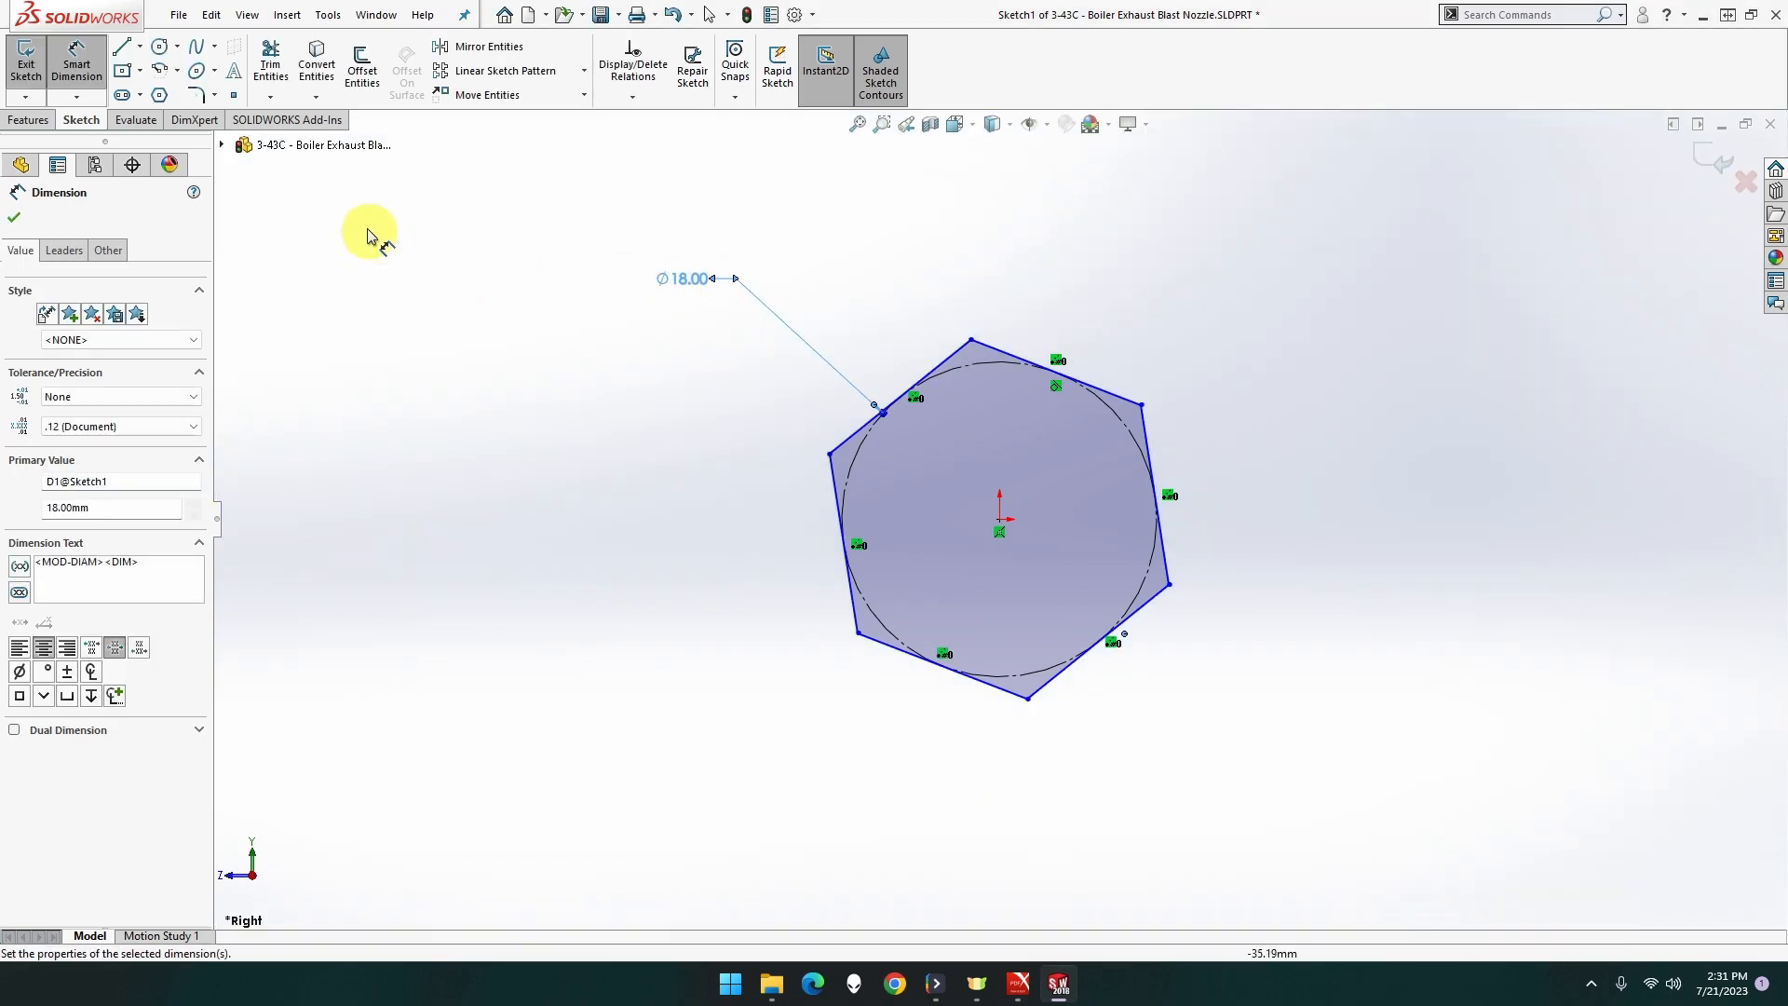
# Extrude the hexagon sketch as a solid boss with a blind depth of 5 mm.
pyautogui.click(32, 123)
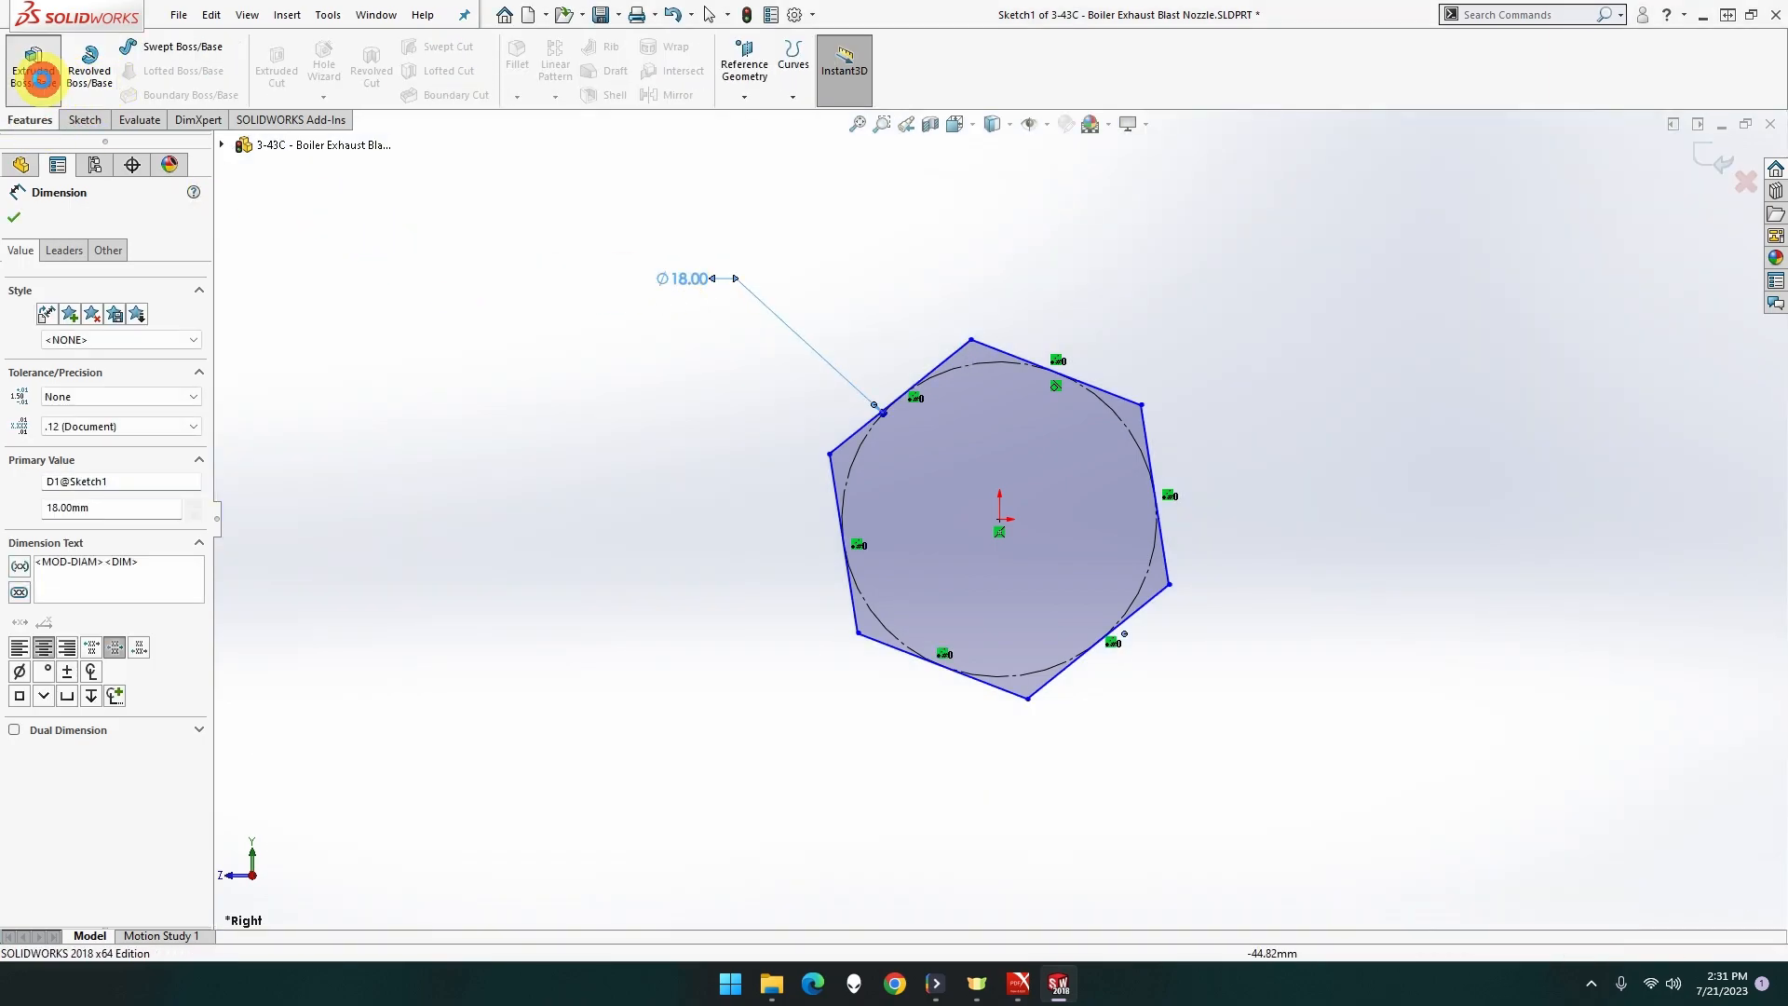
pyautogui.click(42, 80)
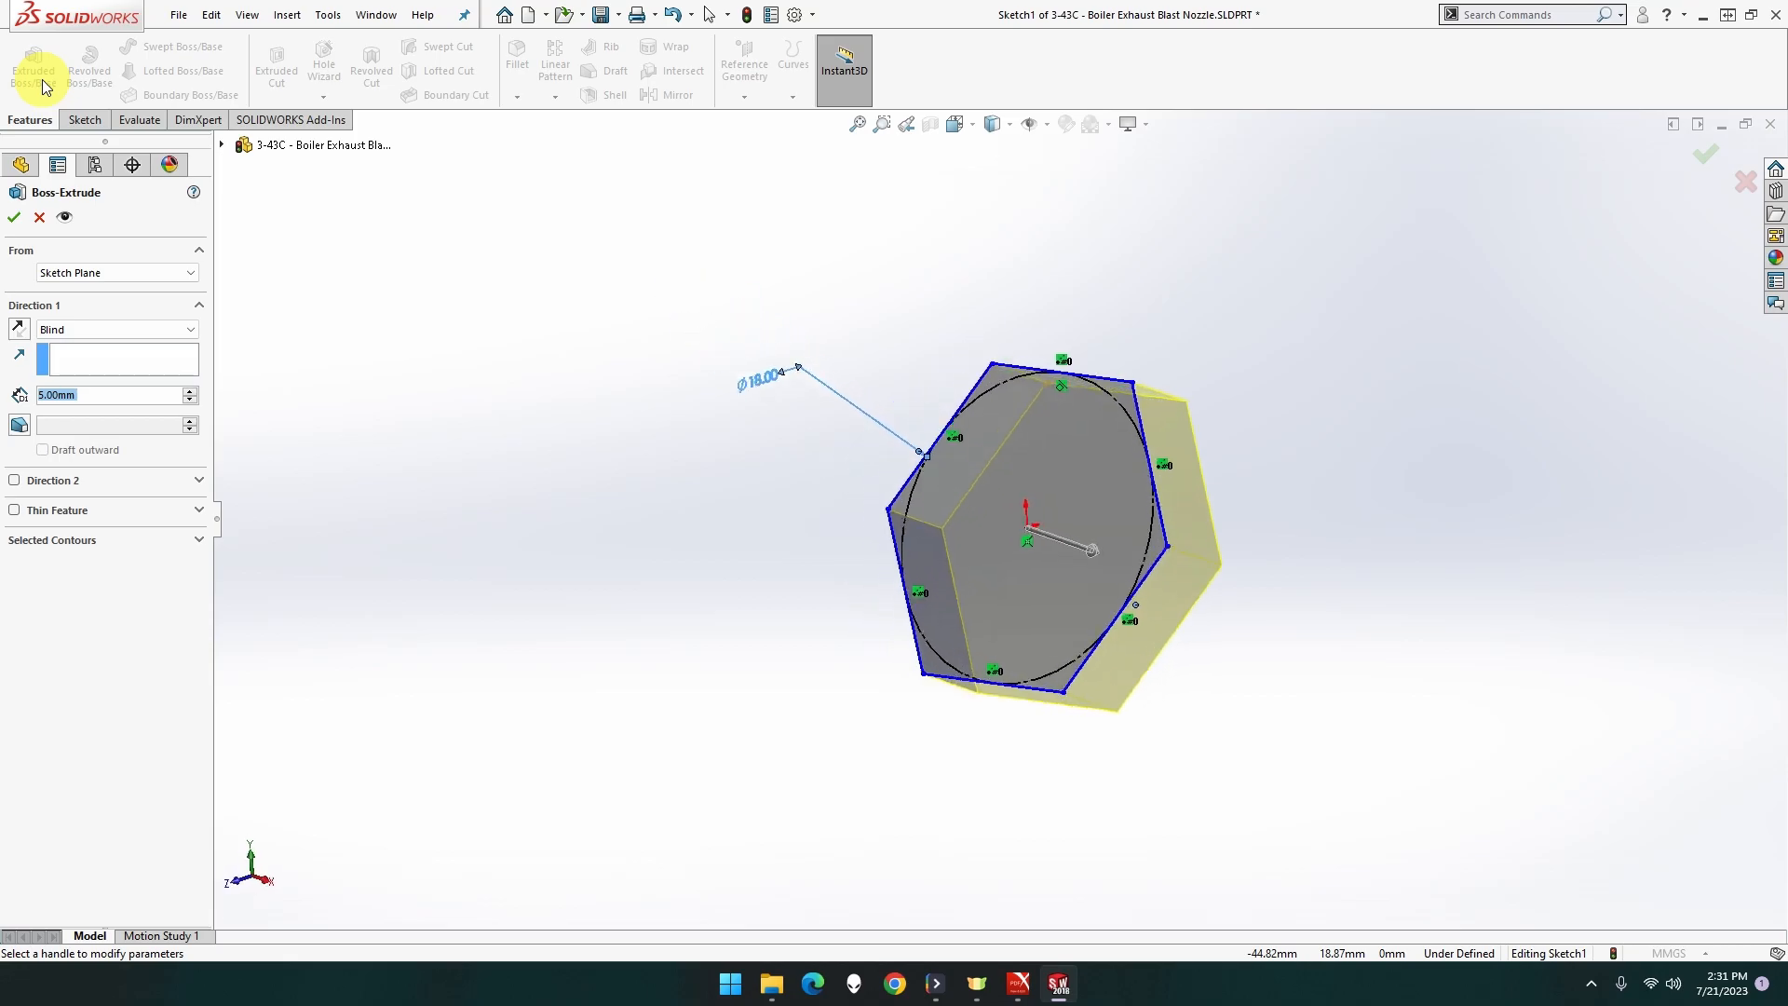
pyautogui.press('Return')
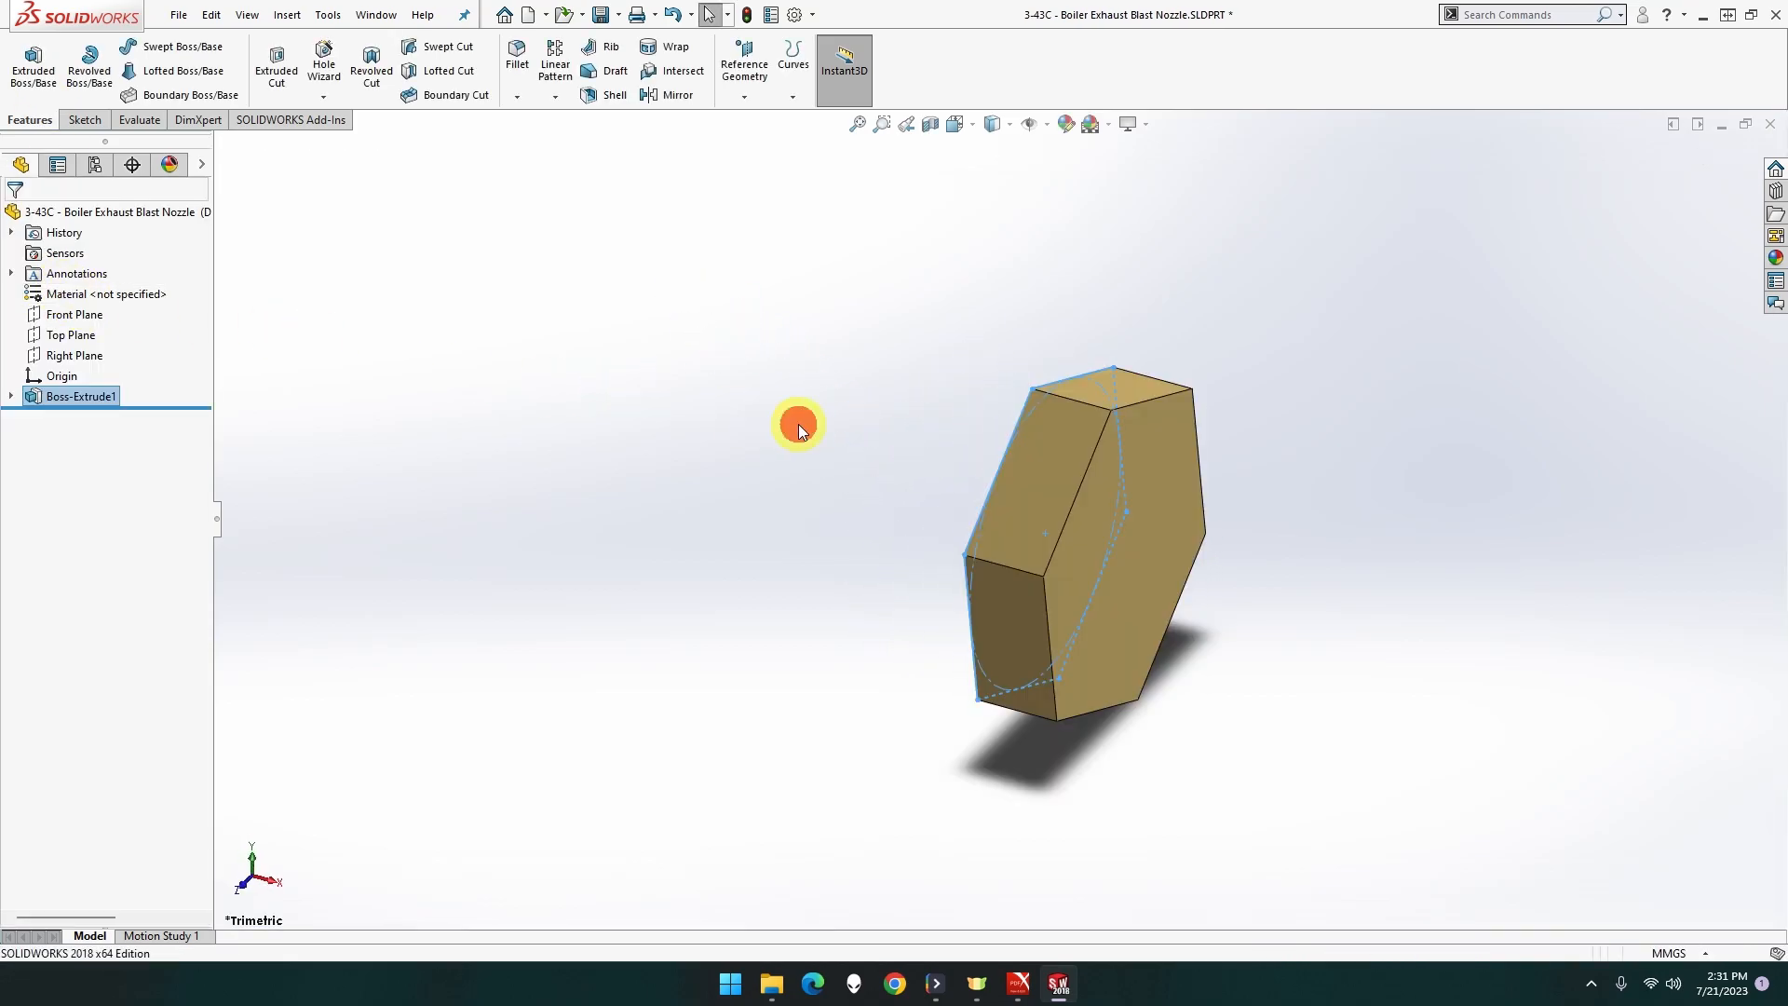
pyautogui.click(799, 430)
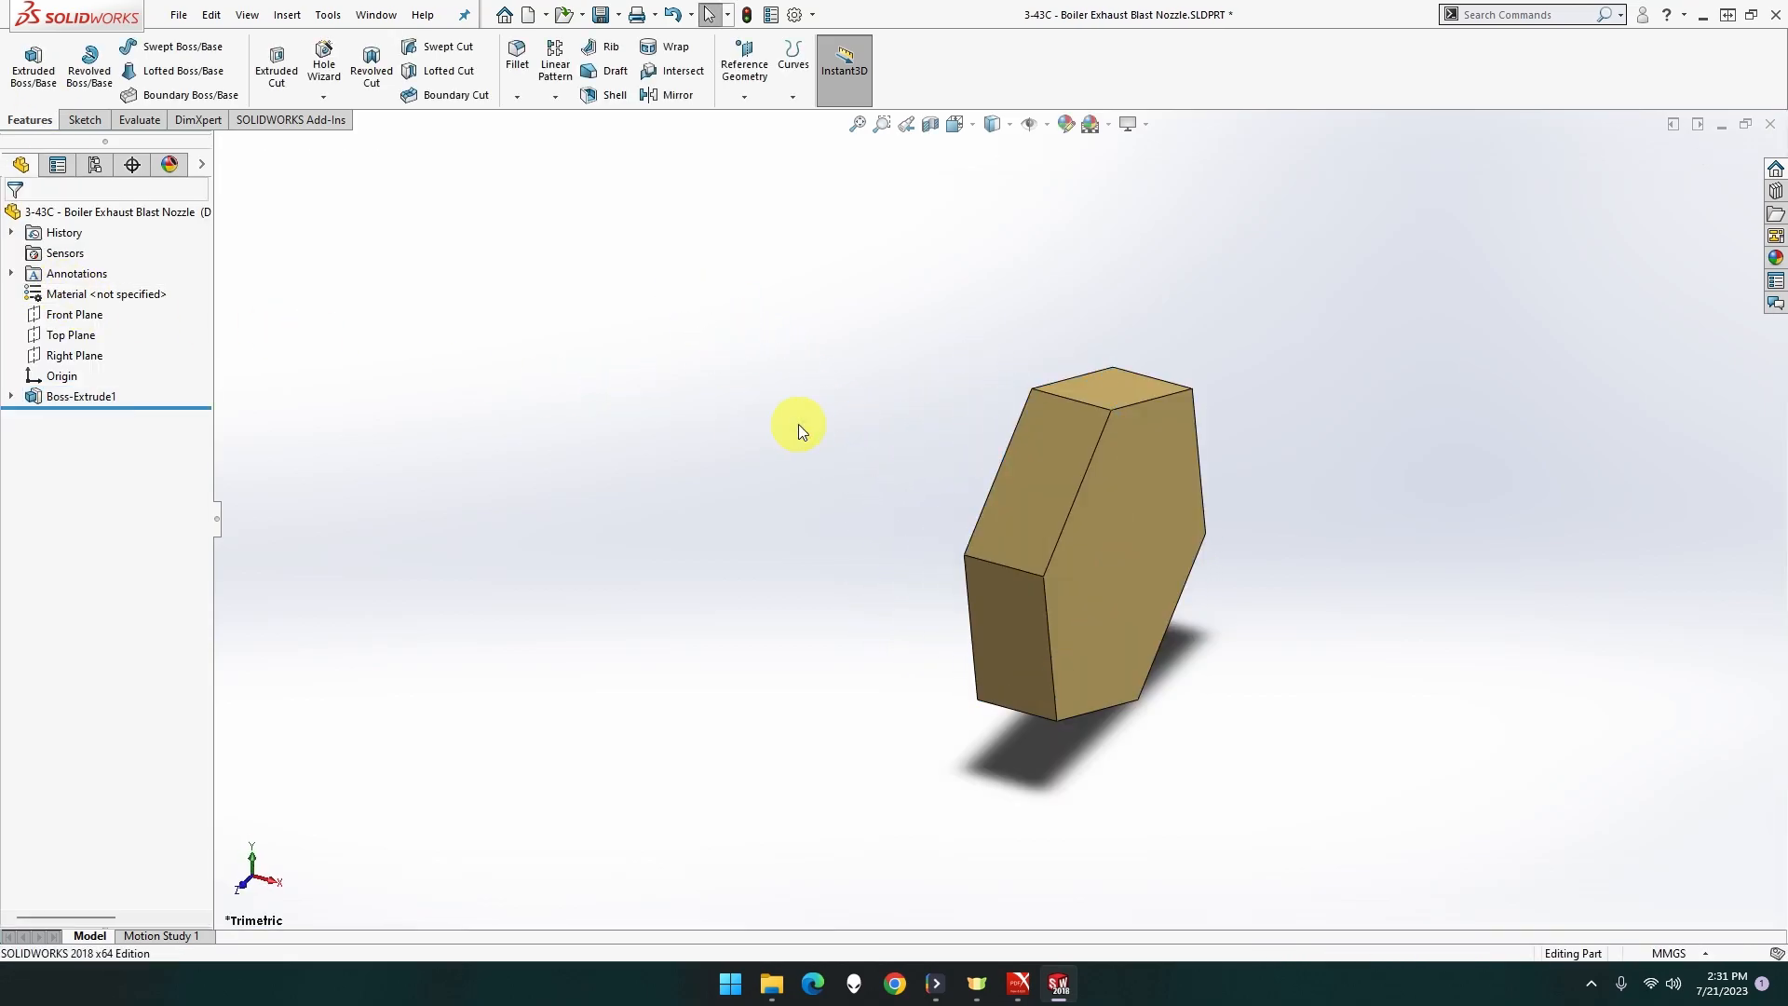
# Start a sketch on the front hexagonal face and draw a circle about 13 mm in diameter centred on the origin.
pyautogui.rightClick(1140, 535)
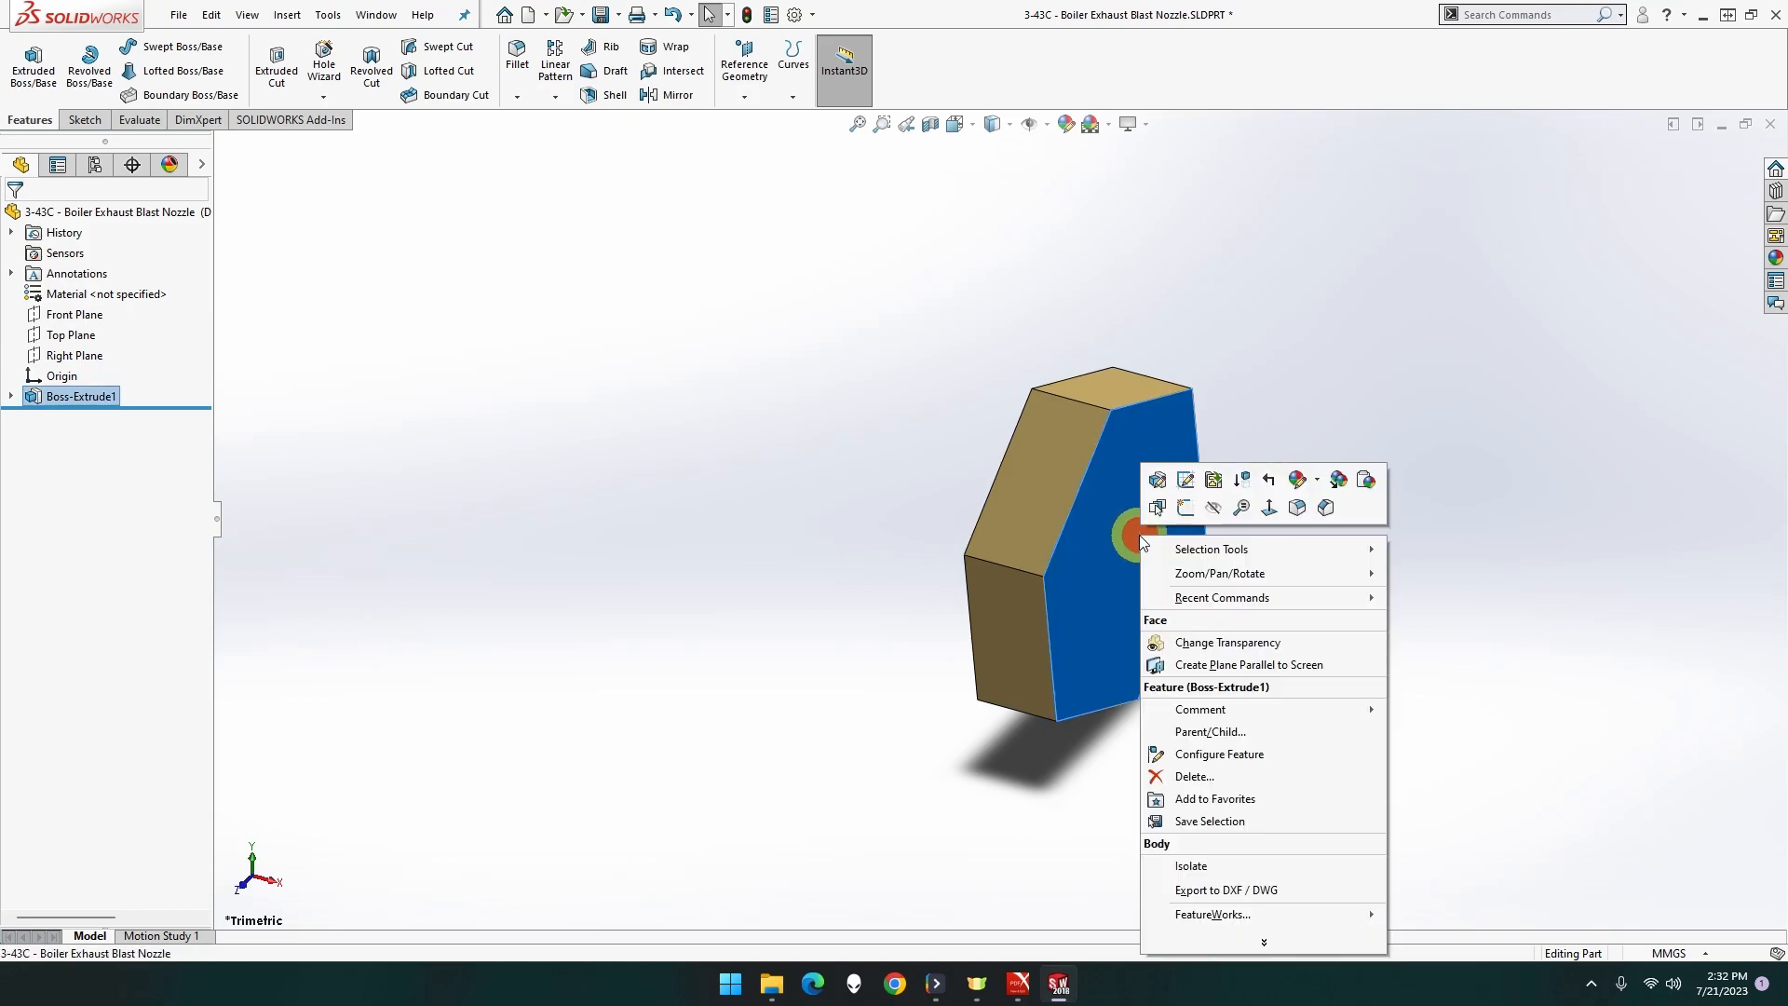
pyautogui.click(1197, 509)
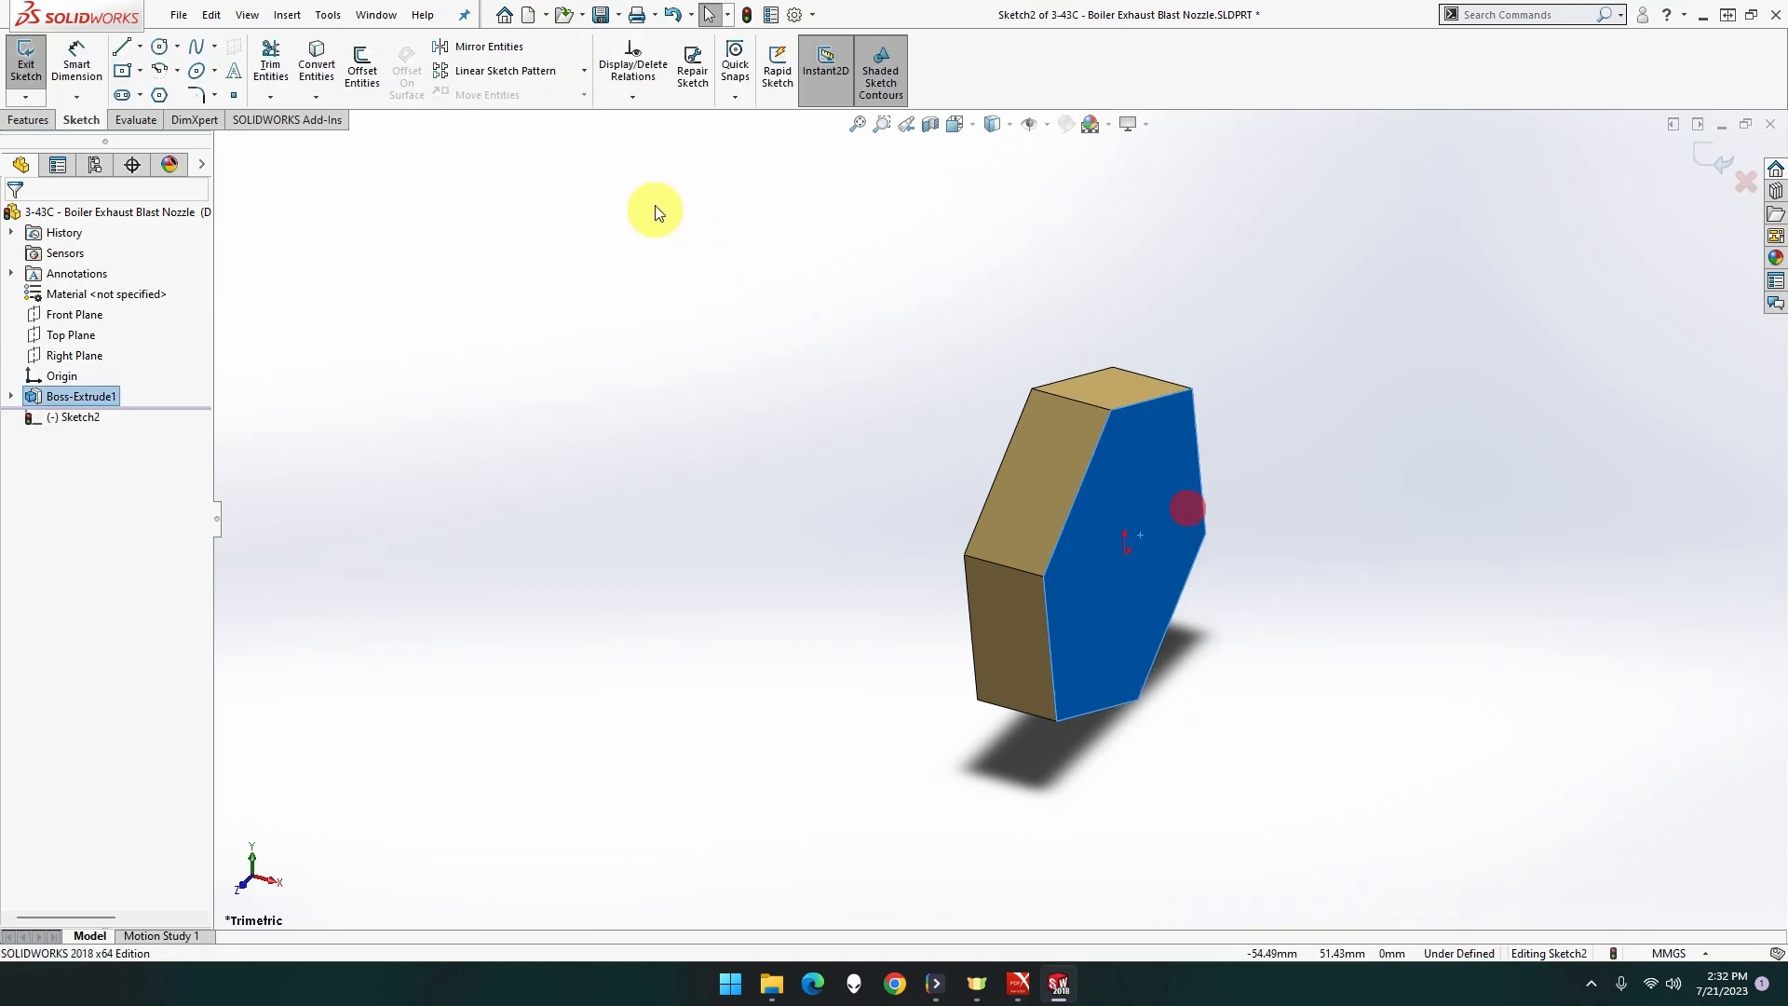
pyautogui.click(154, 47)
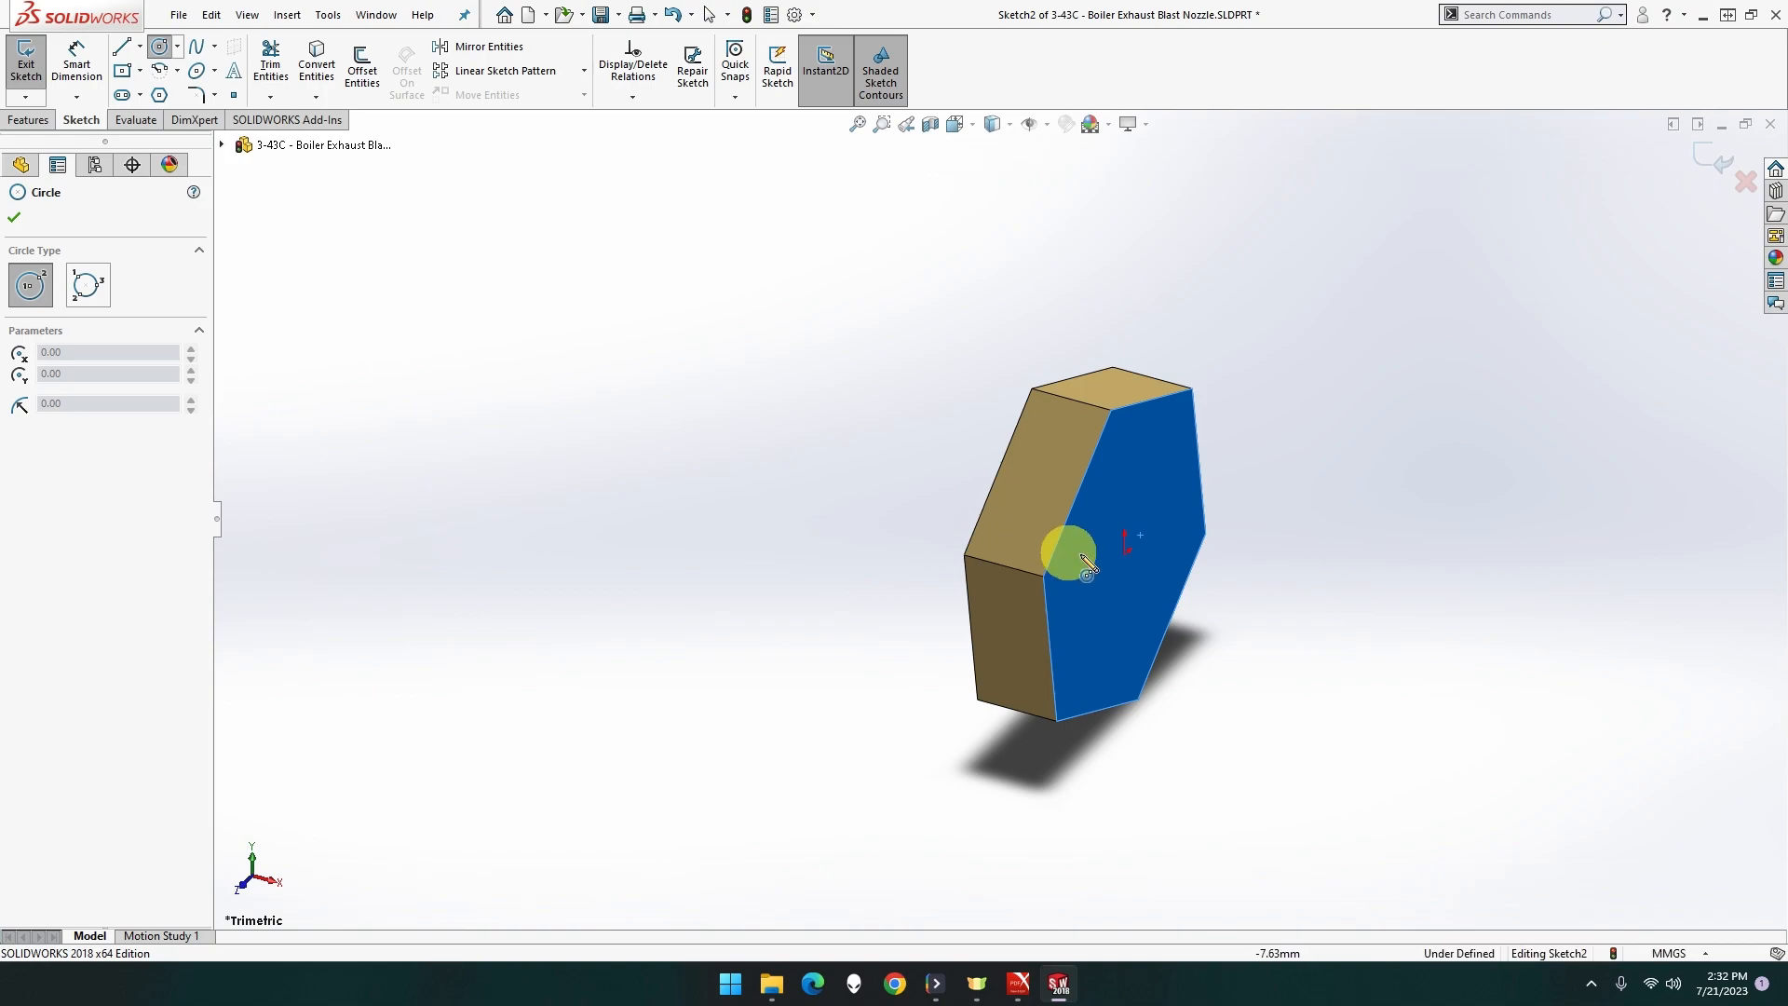
pyautogui.click(1127, 555)
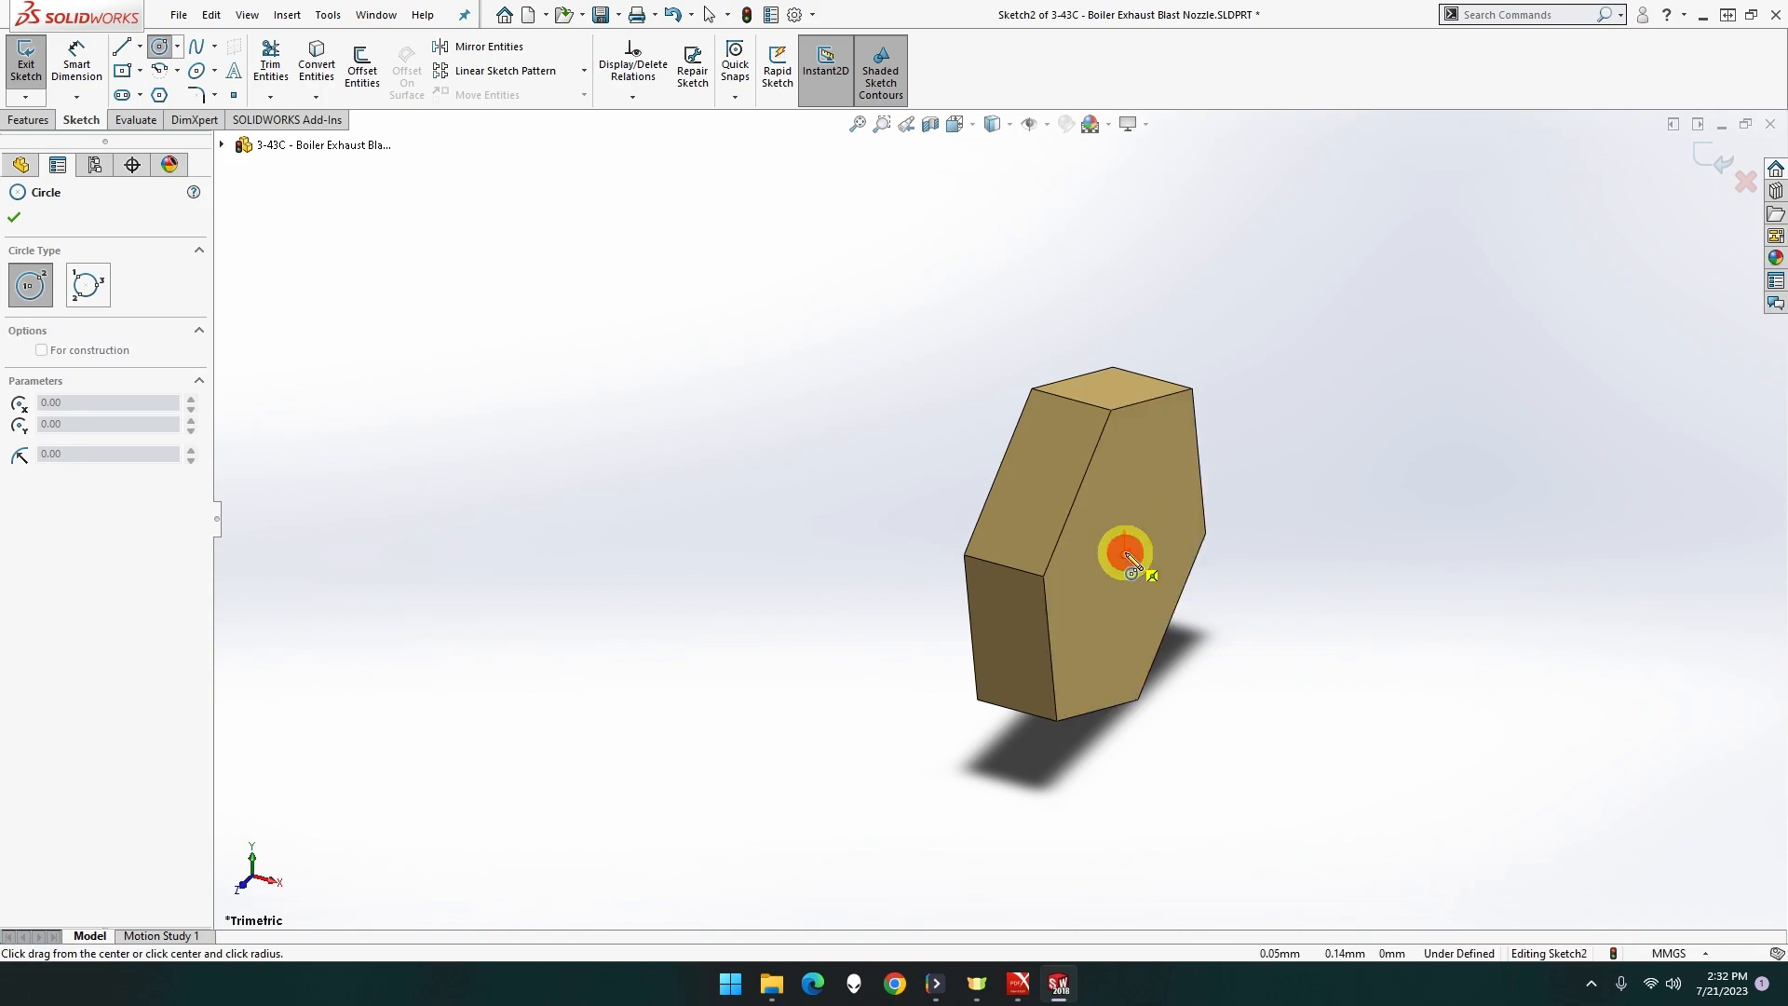
pyautogui.click(1164, 587)
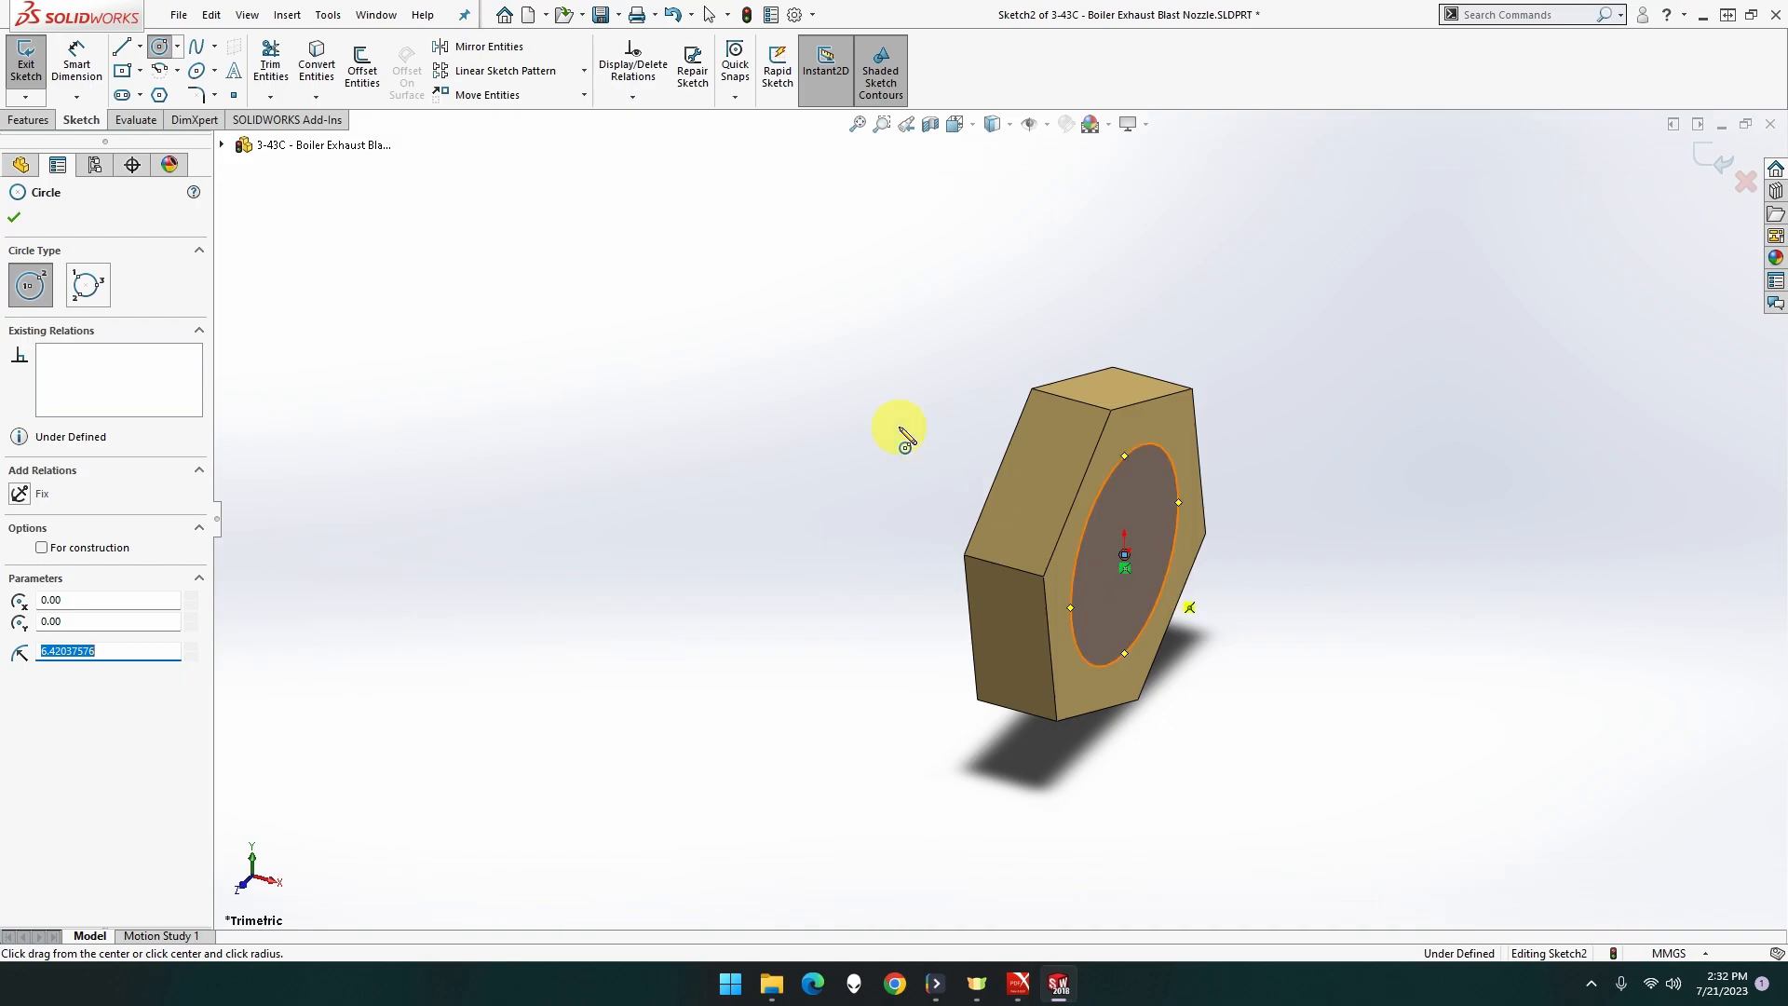
# Dimension the circle on the hexagonal face to a diameter of 14 mm.
pyautogui.click(76, 58)
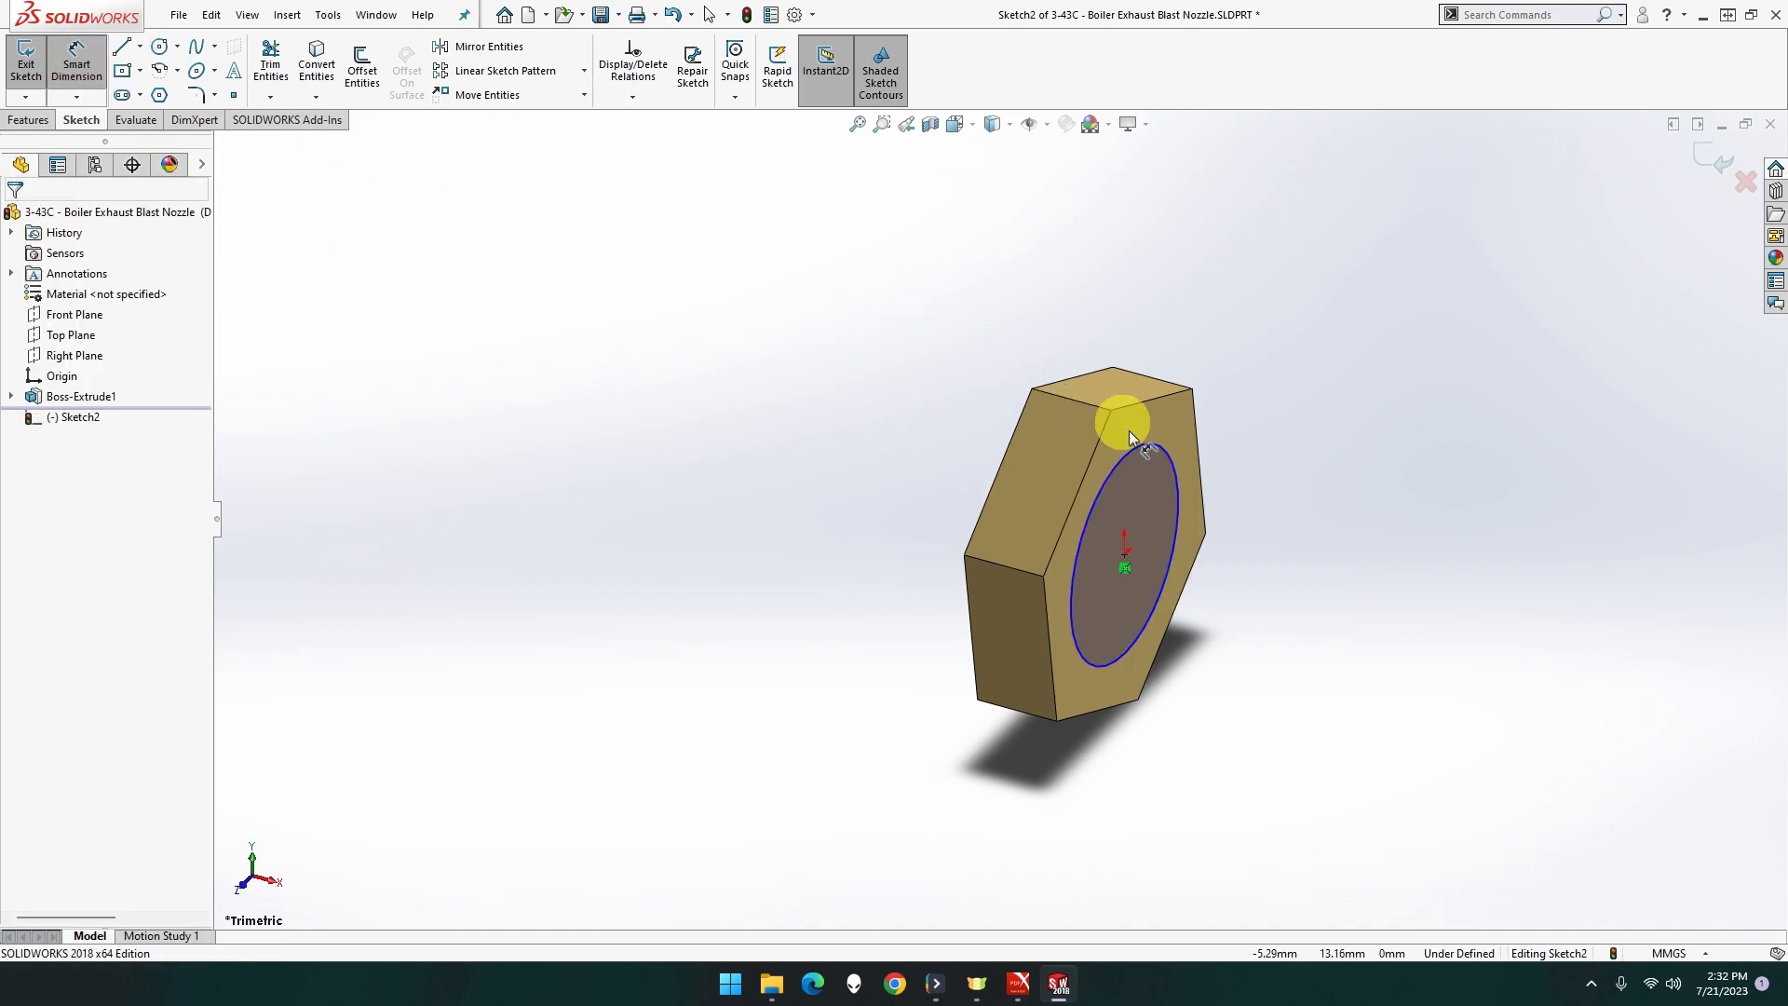
pyautogui.click(1155, 449)
pyautogui.click(1270, 343)
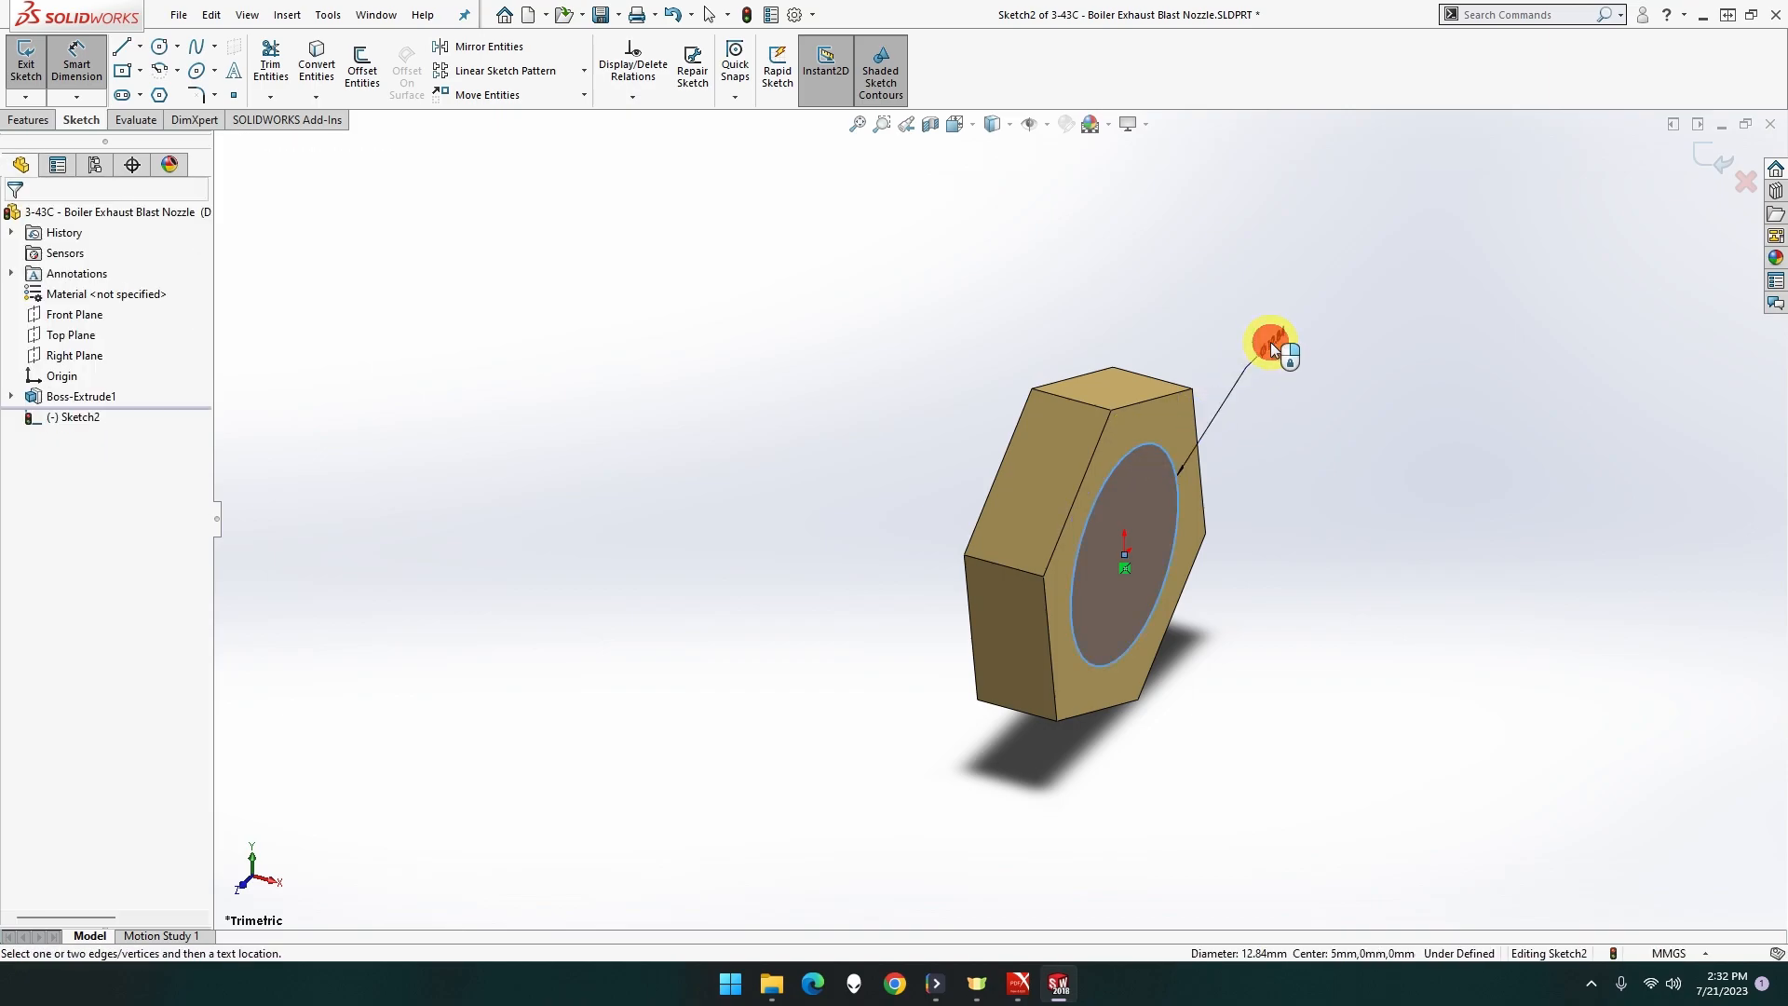
pyautogui.write('14')
pyautogui.press('Return')
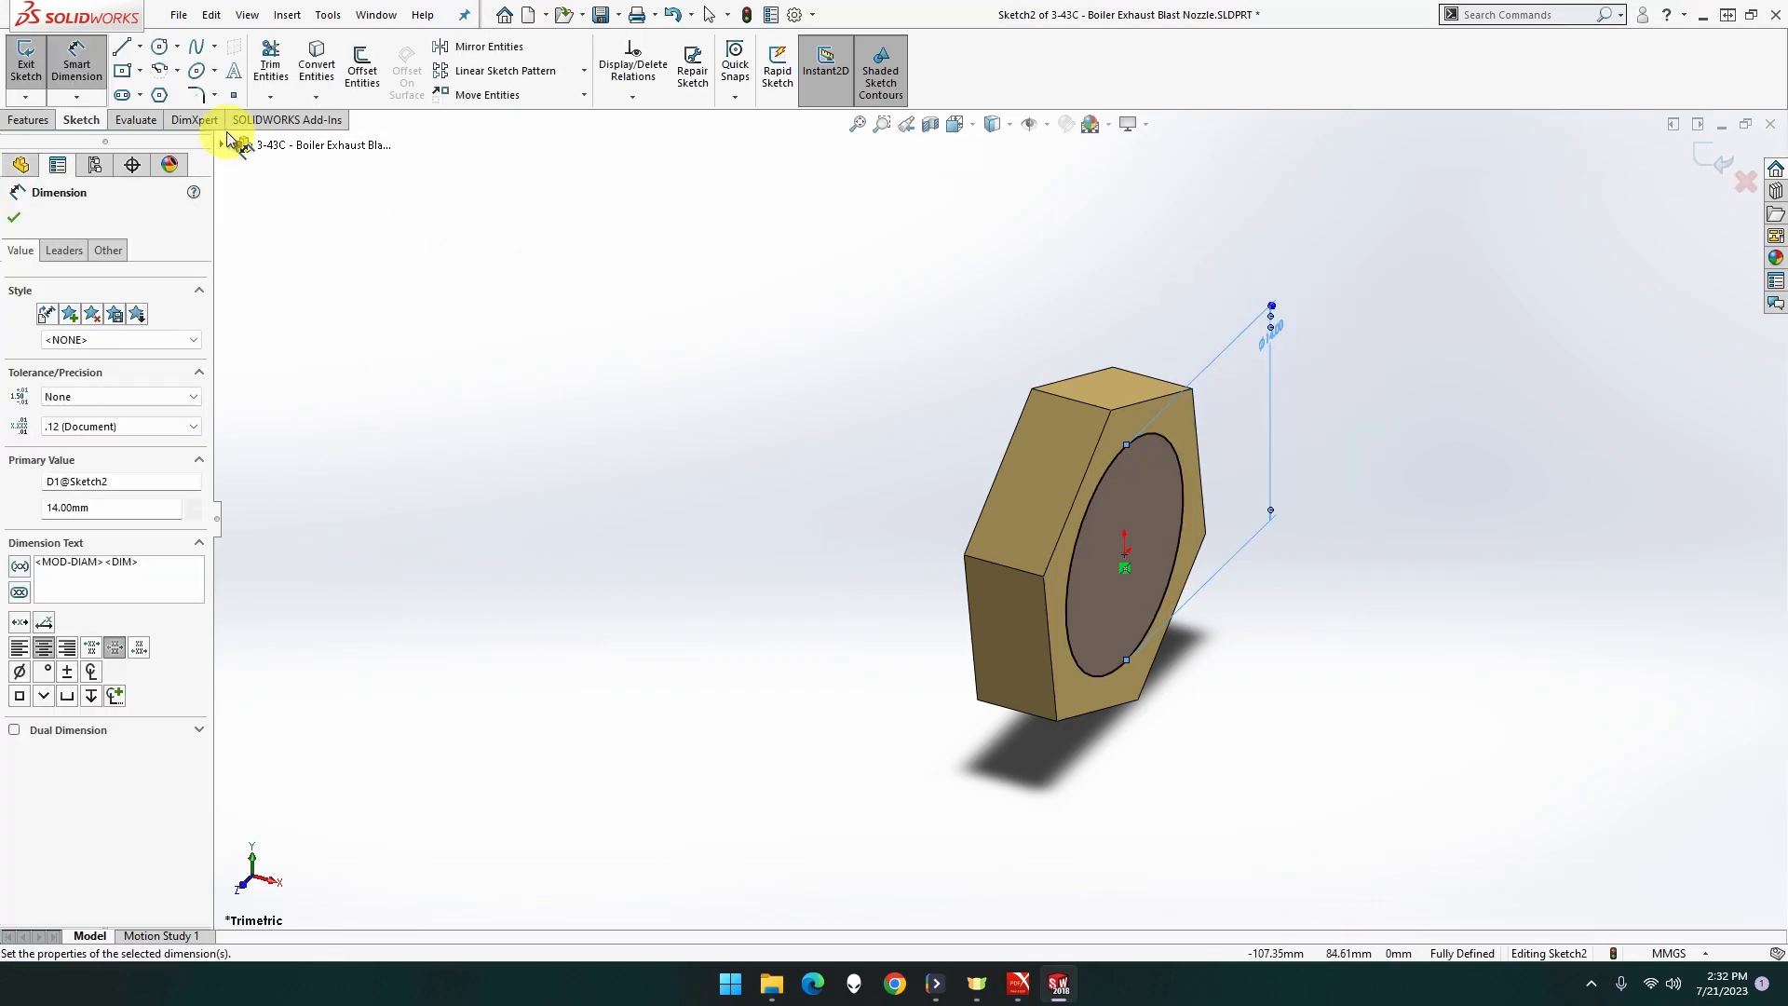
# Extrude the circle 12 mm outward from the hexagonal face as a cylindrical boss.
pyautogui.click(36, 121)
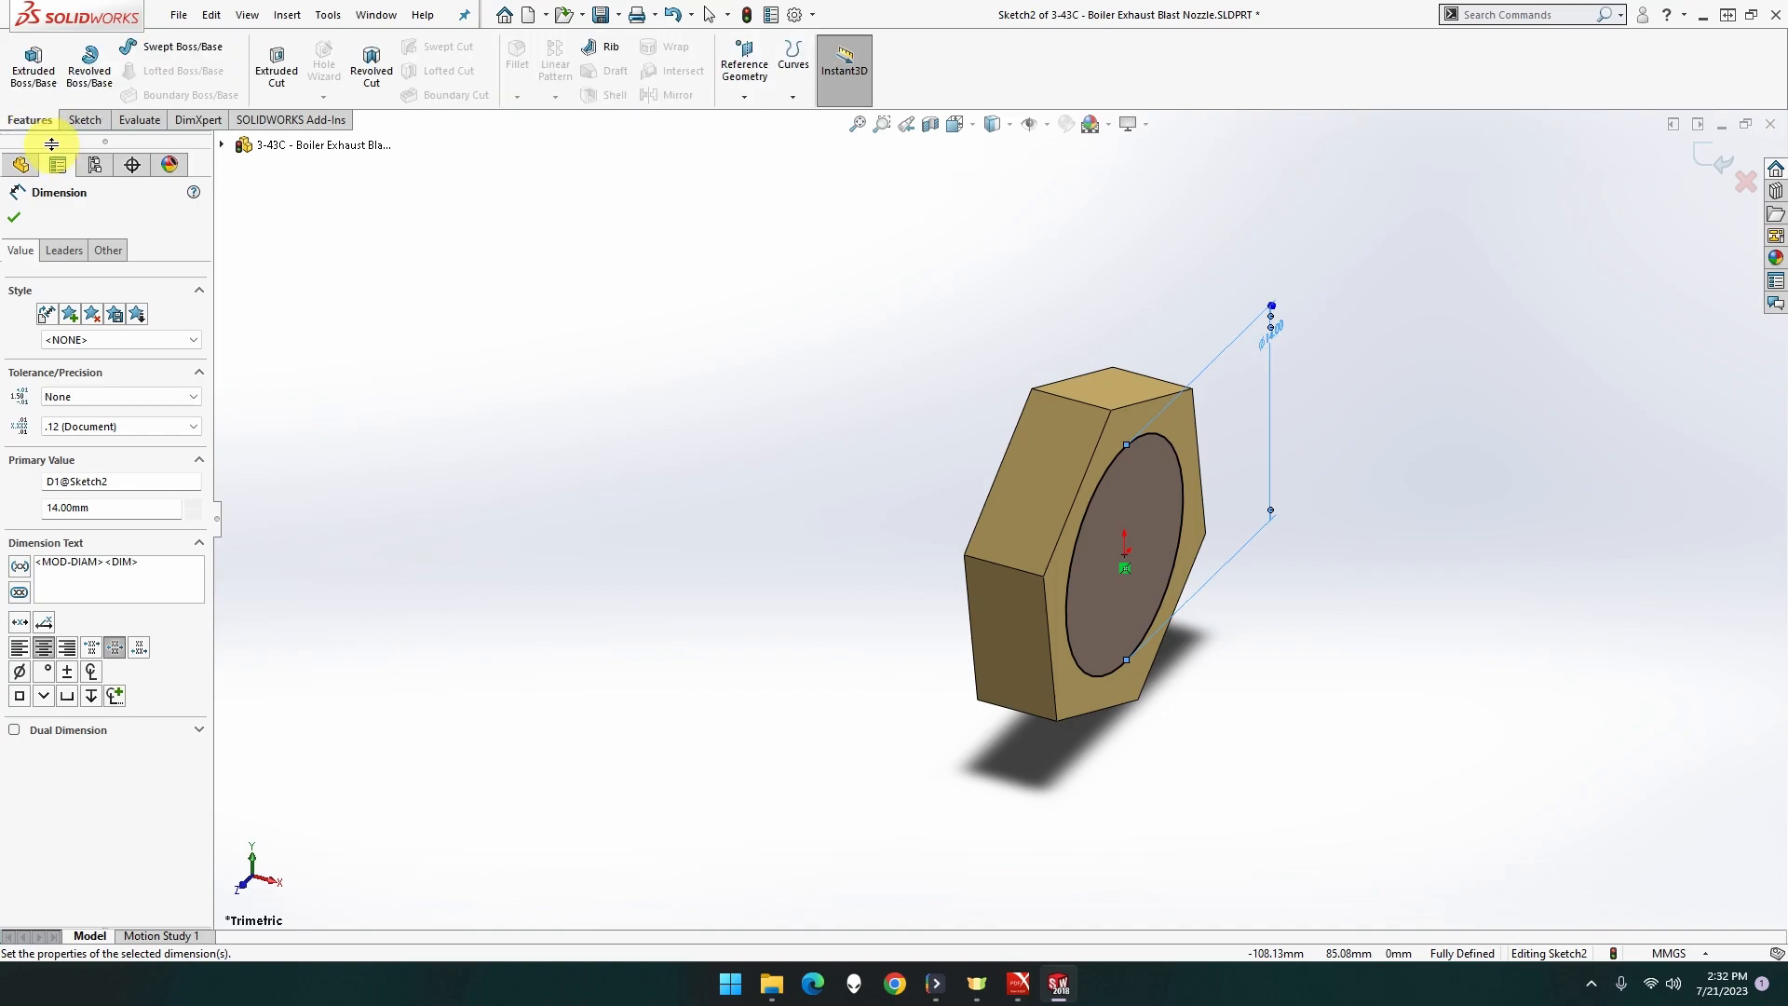
pyautogui.click(30, 80)
pyautogui.write('12')
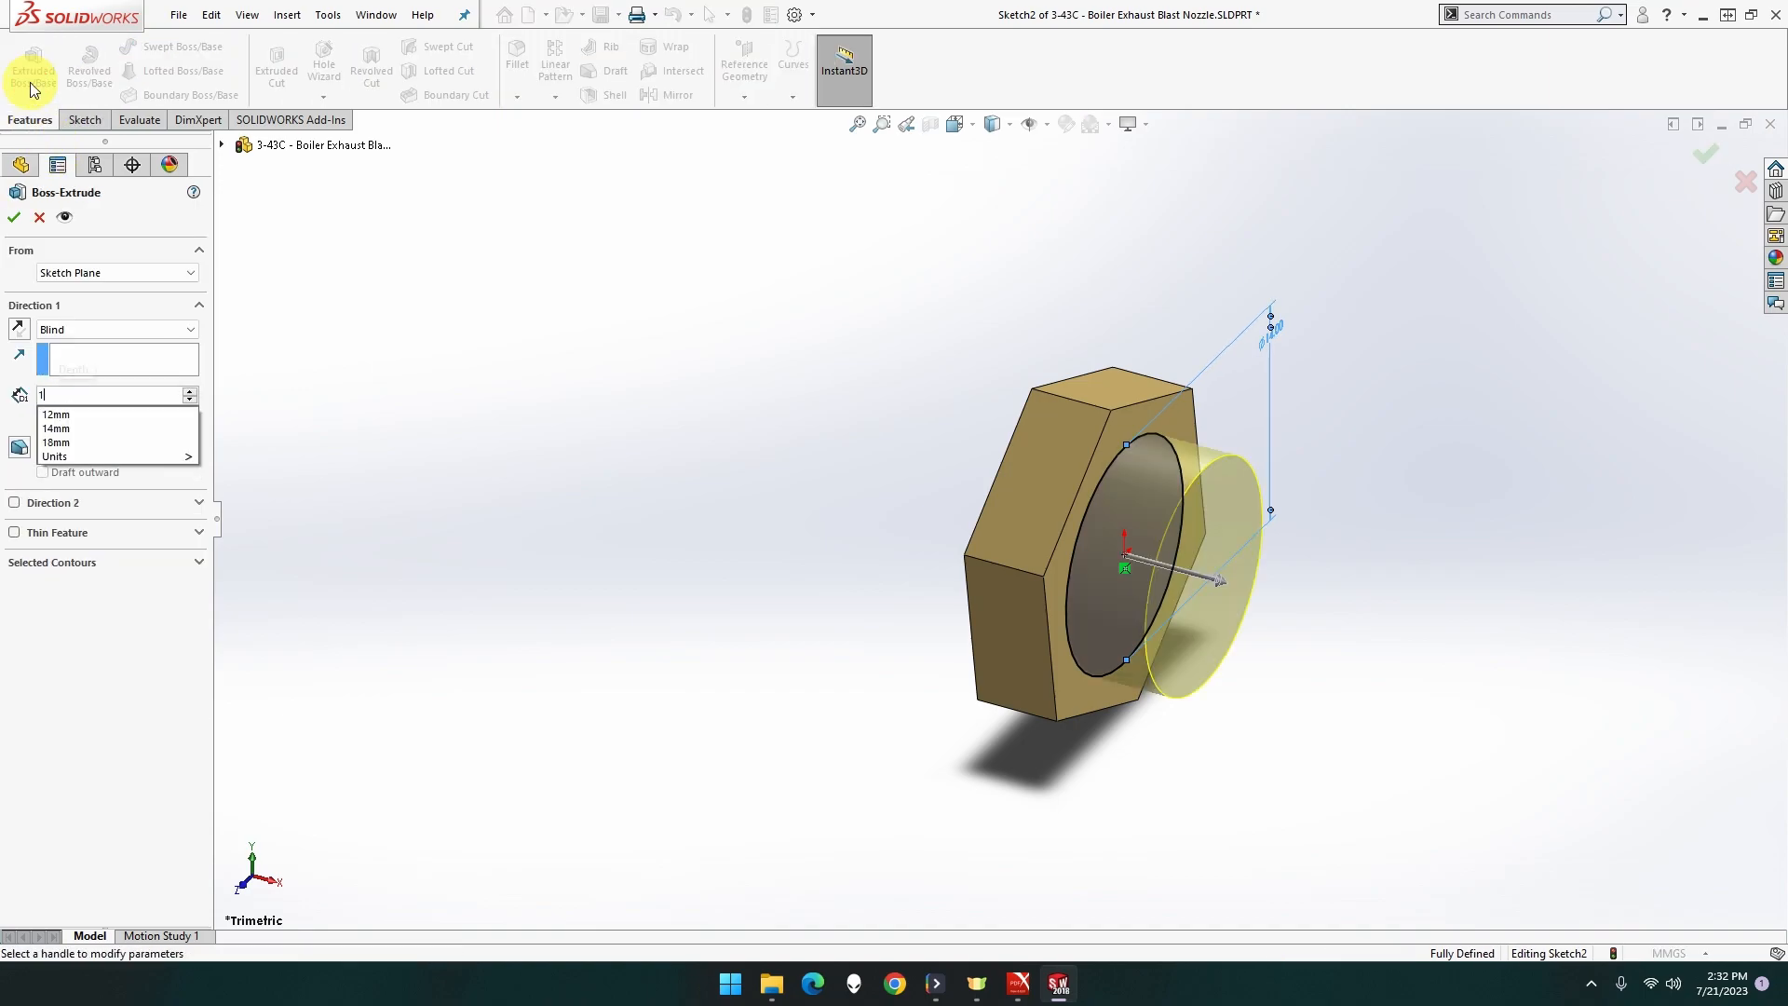
pyautogui.press('Return')
pyautogui.click(14, 217)
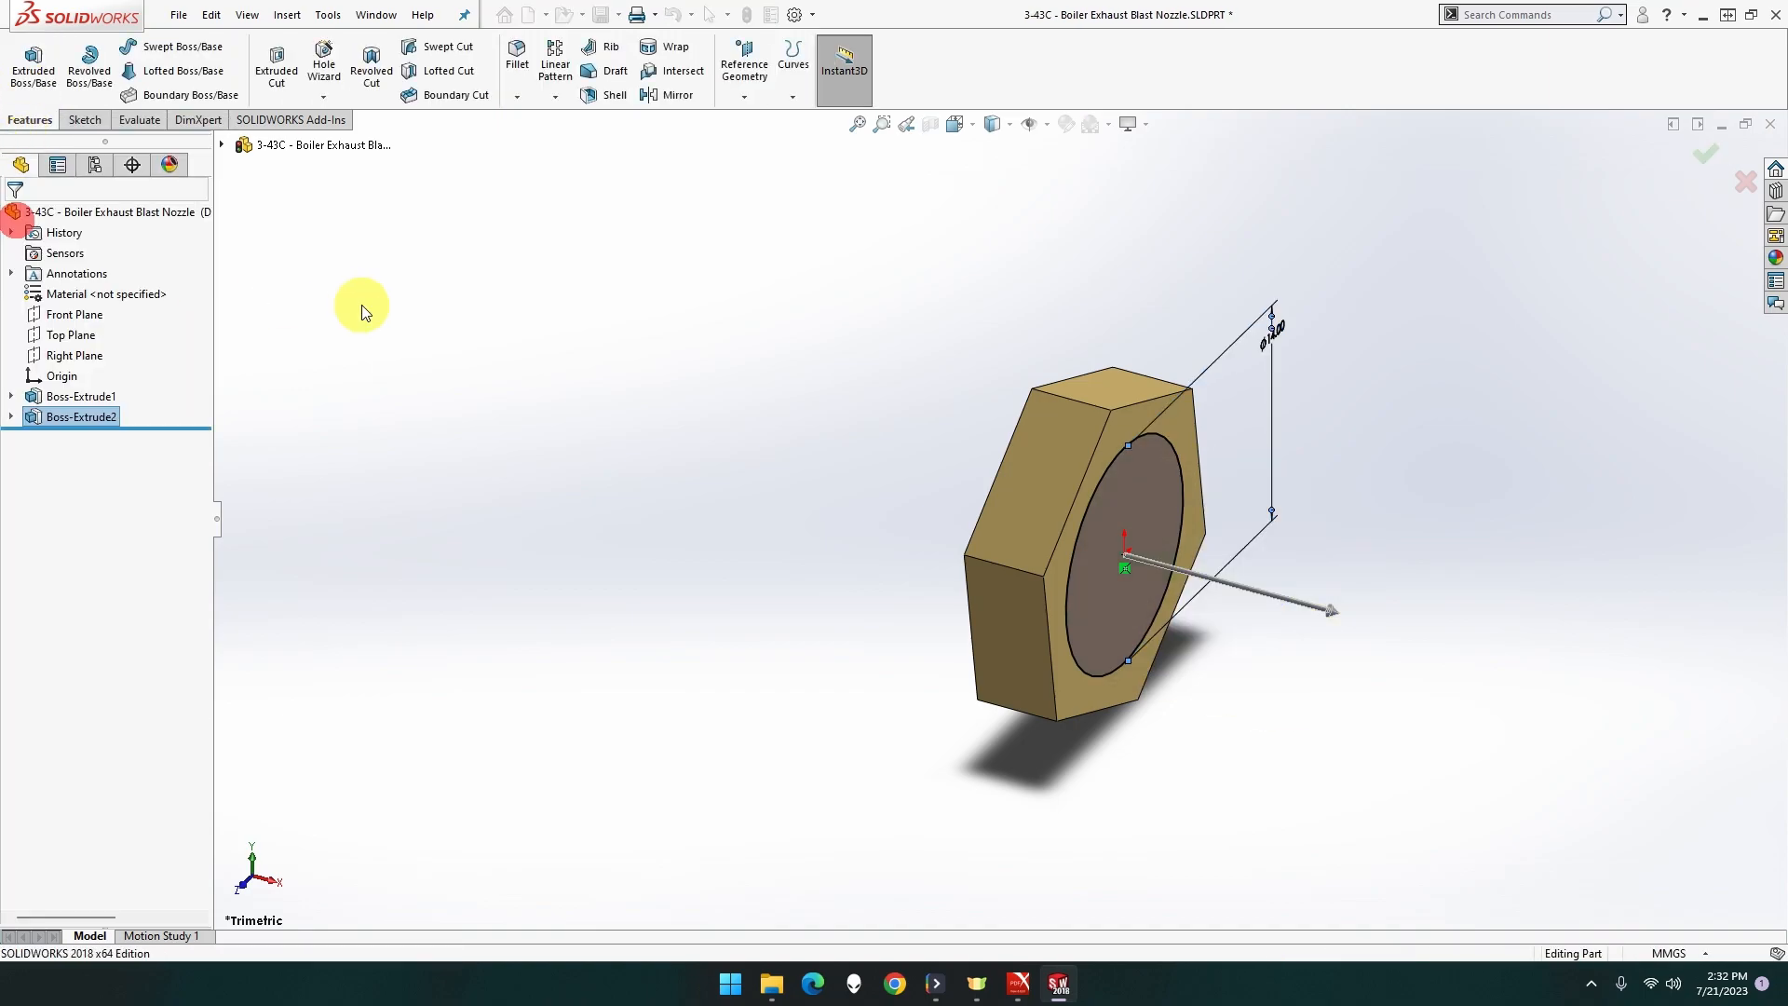
pyautogui.moveTo(619, 387); pyautogui.dragTo(693, 424, button='middle')
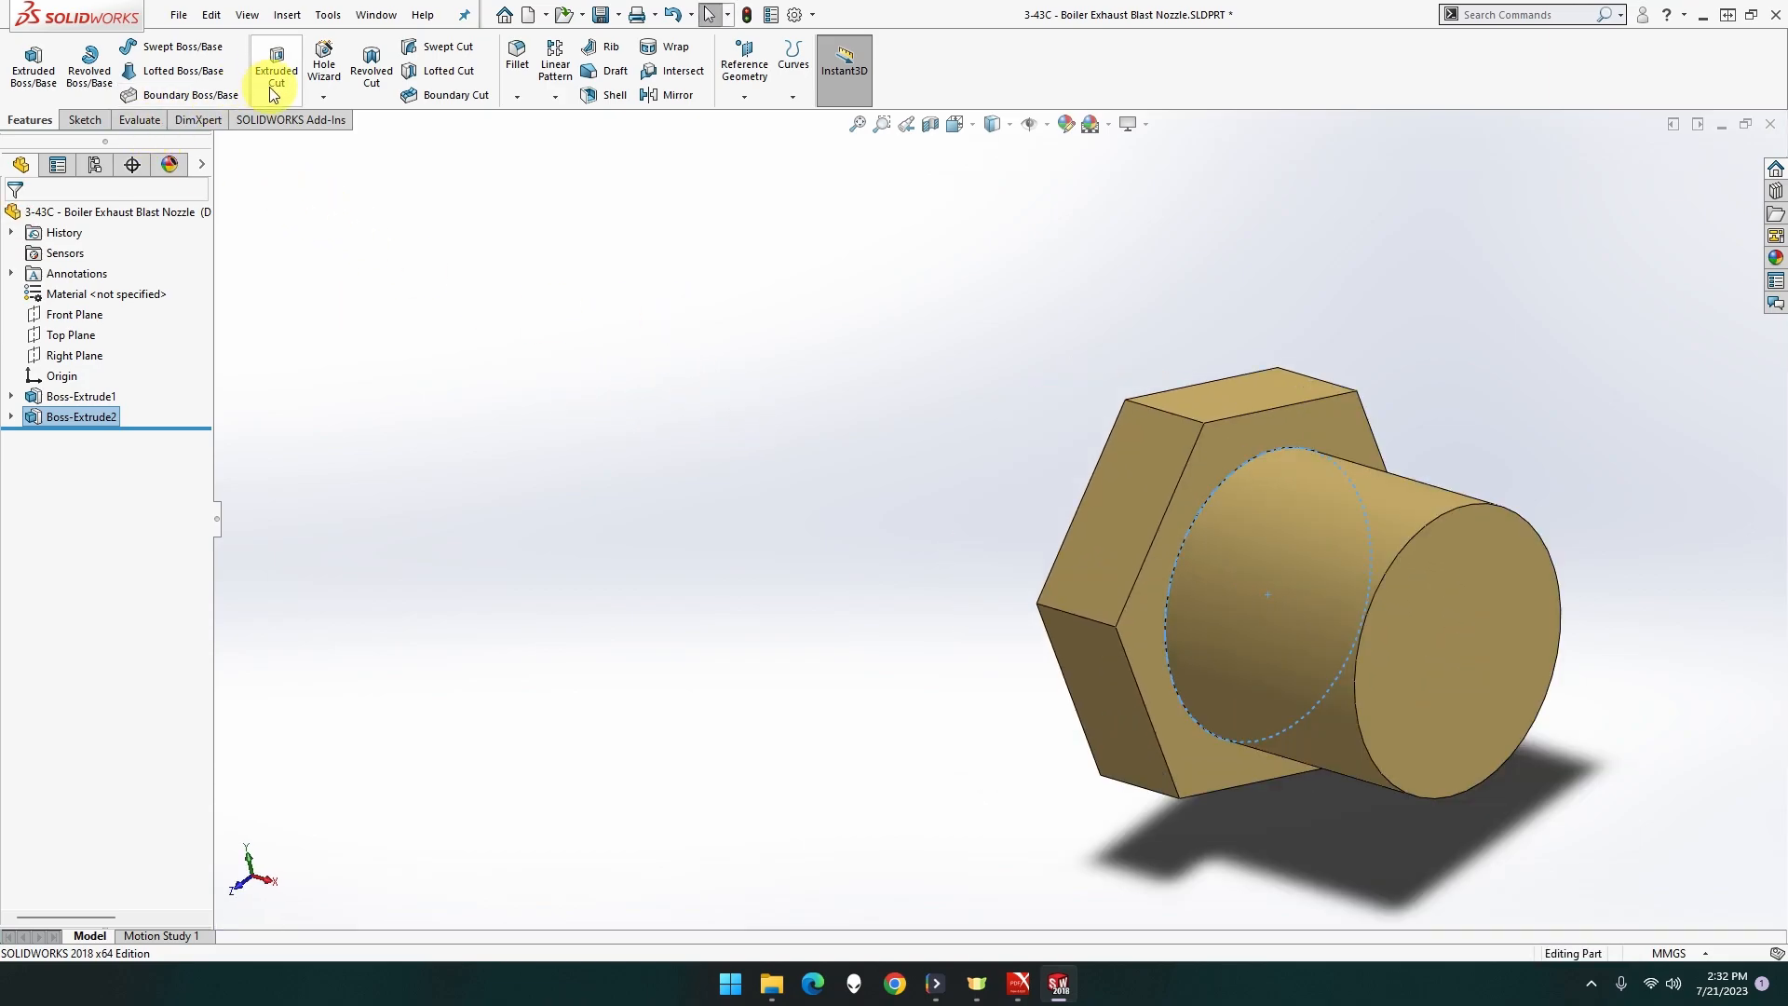
pyautogui.click(323, 97)
pyautogui.click(363, 164)
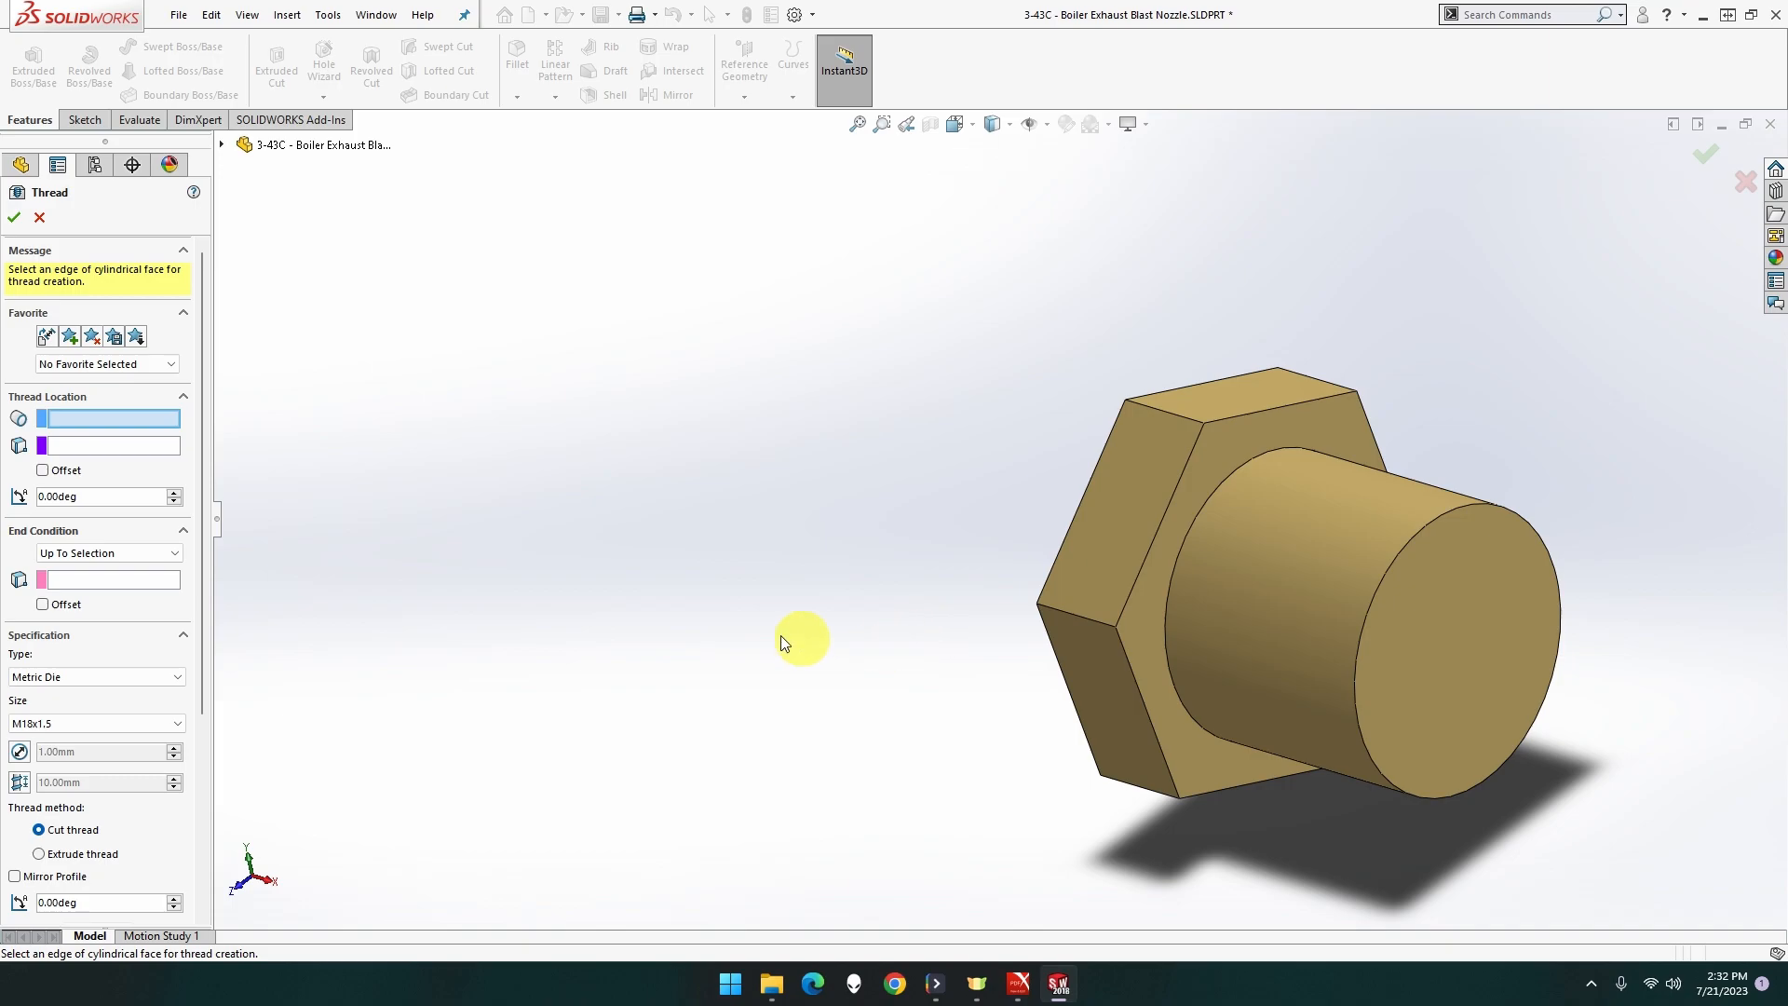
pyautogui.click(137, 725)
pyautogui.scroll(4, 97, 452)
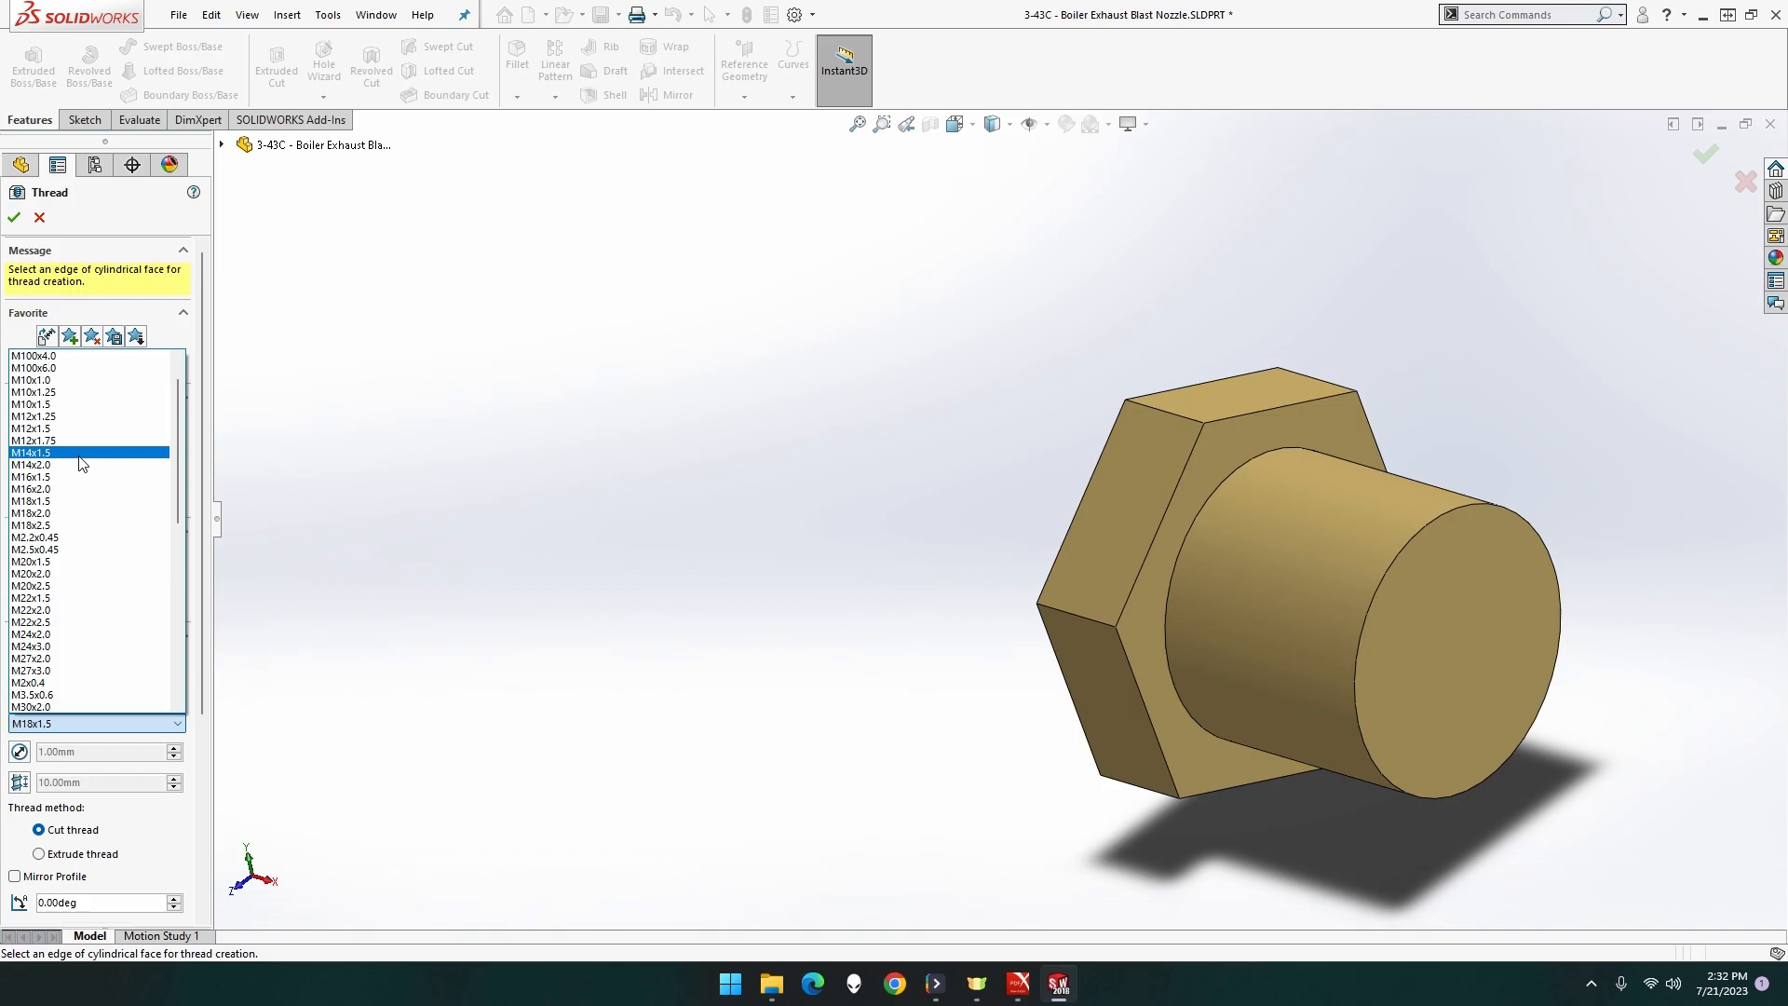
pyautogui.click(81, 454)
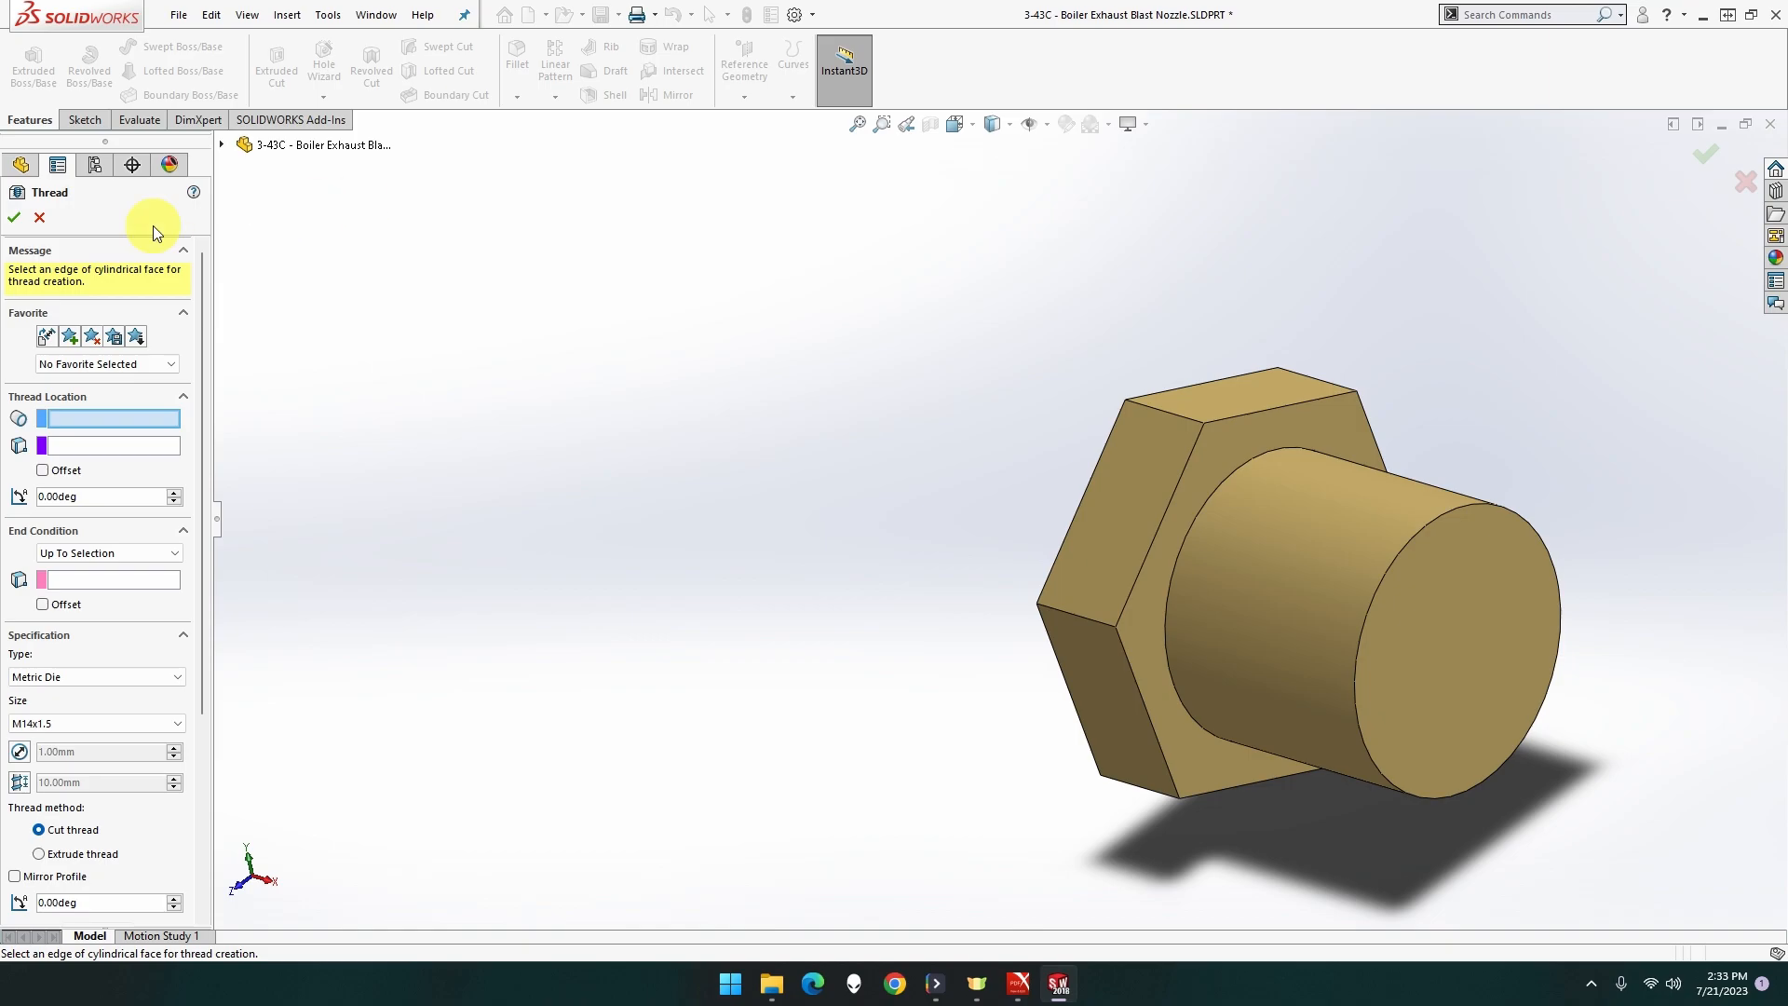
pyautogui.click(47, 218)
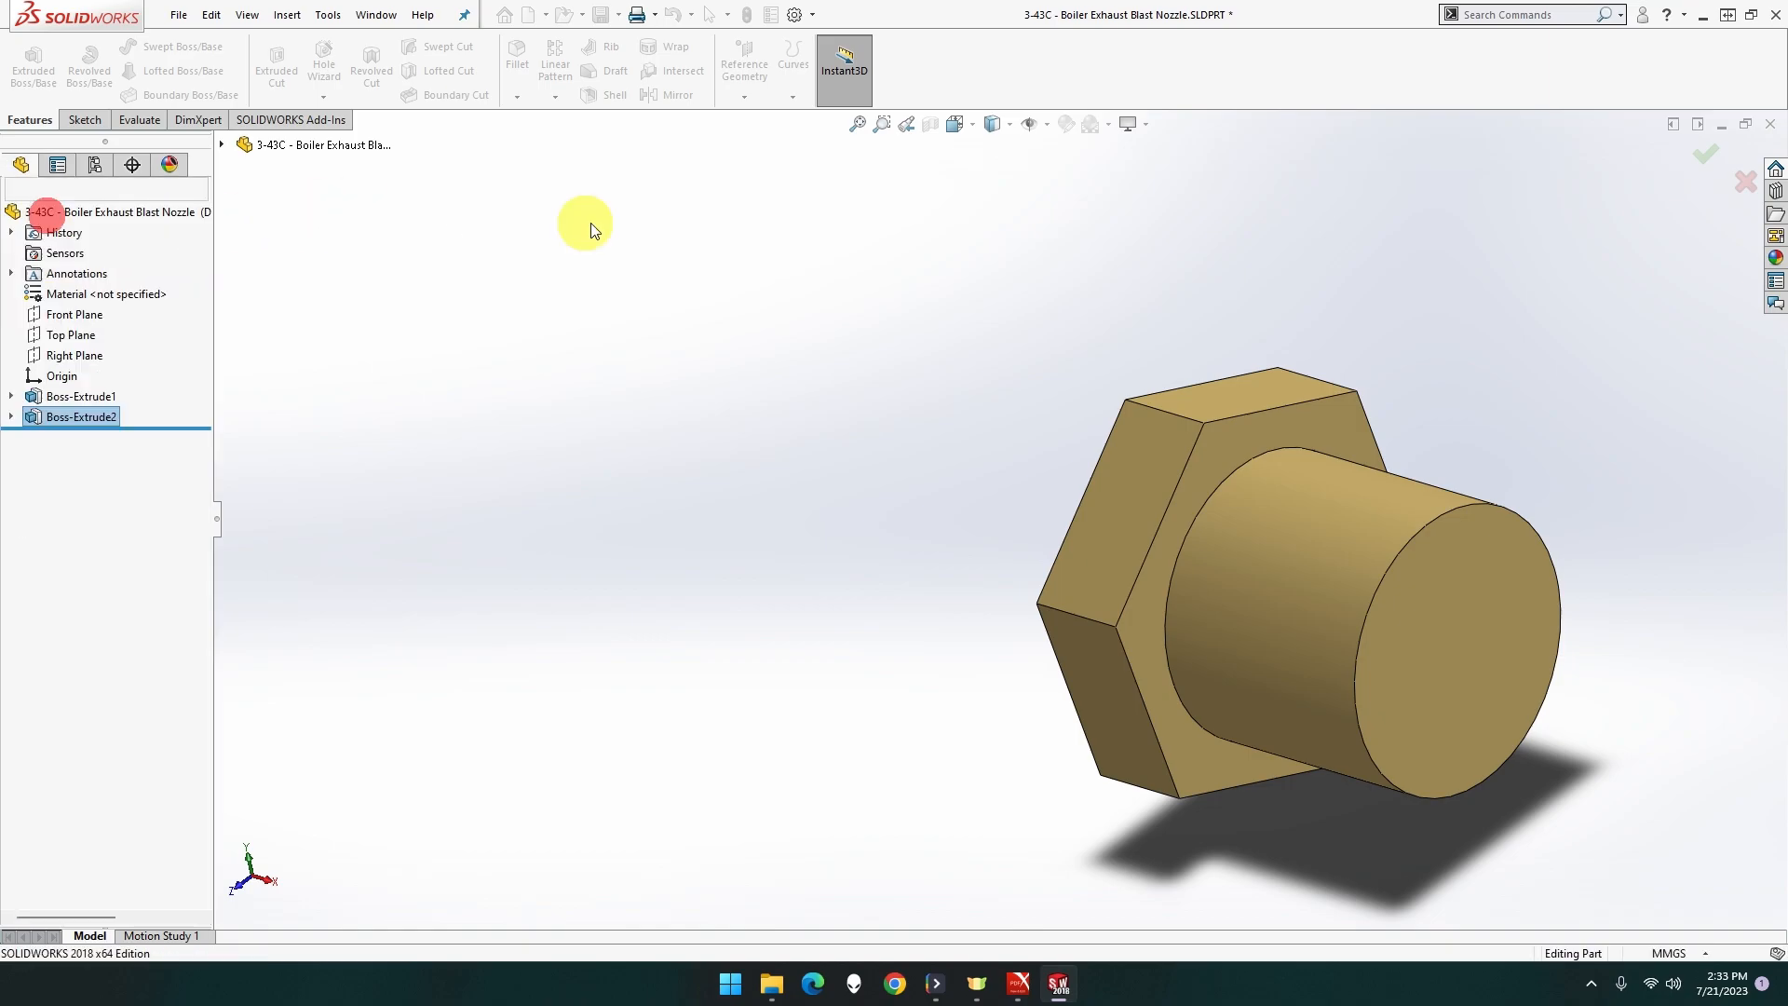
# Create a reference plane offset 5 mm outward from the cylinder's end face.
pyautogui.rightClick(1450, 665)
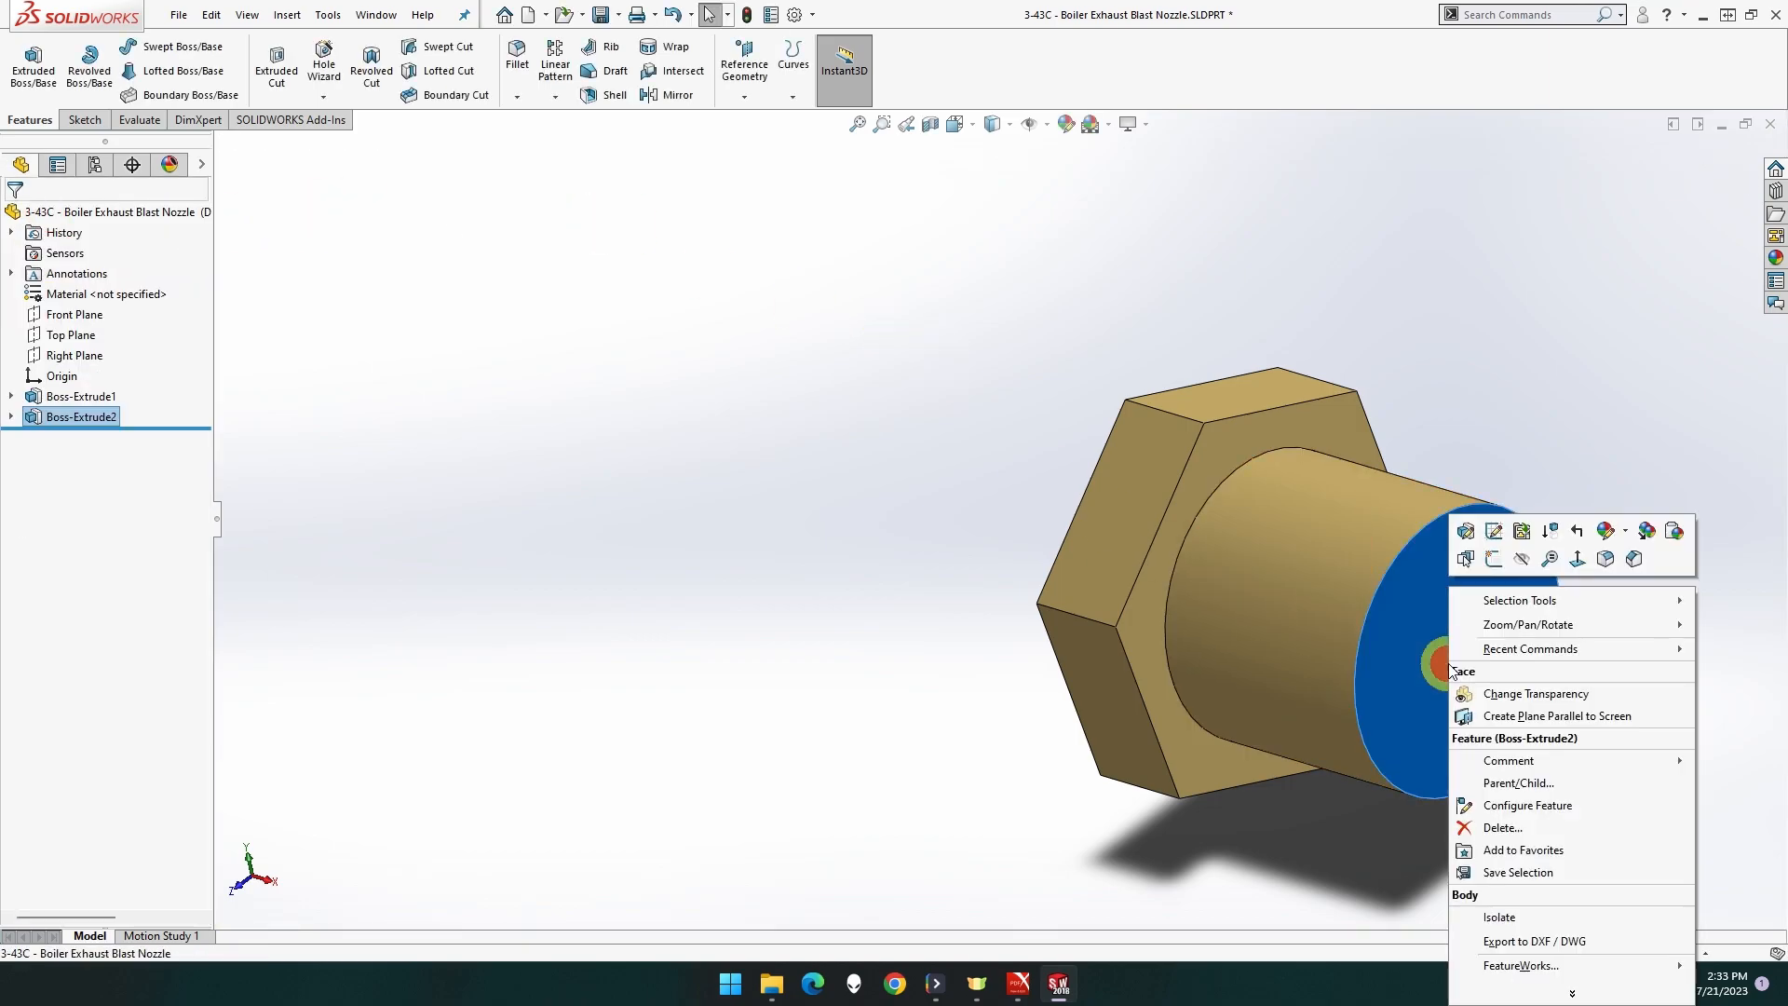
pyautogui.click(753, 97)
pyautogui.click(761, 121)
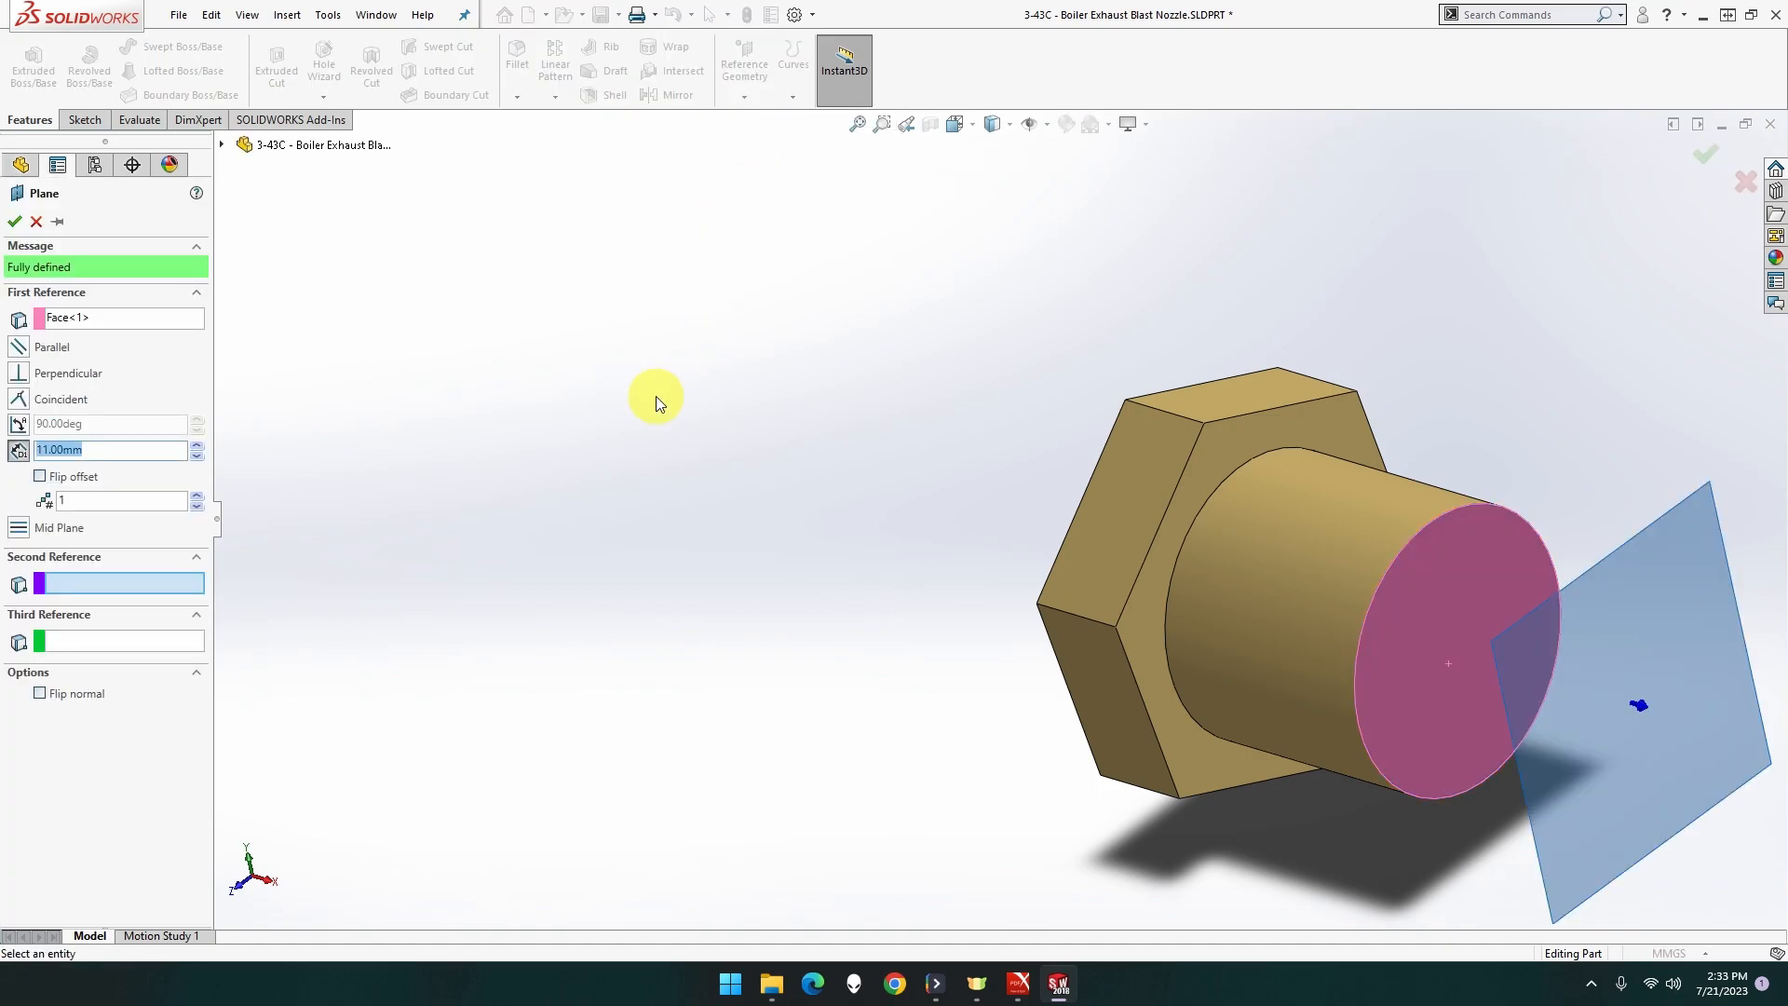
pyautogui.write('10')
pyautogui.press('Return')
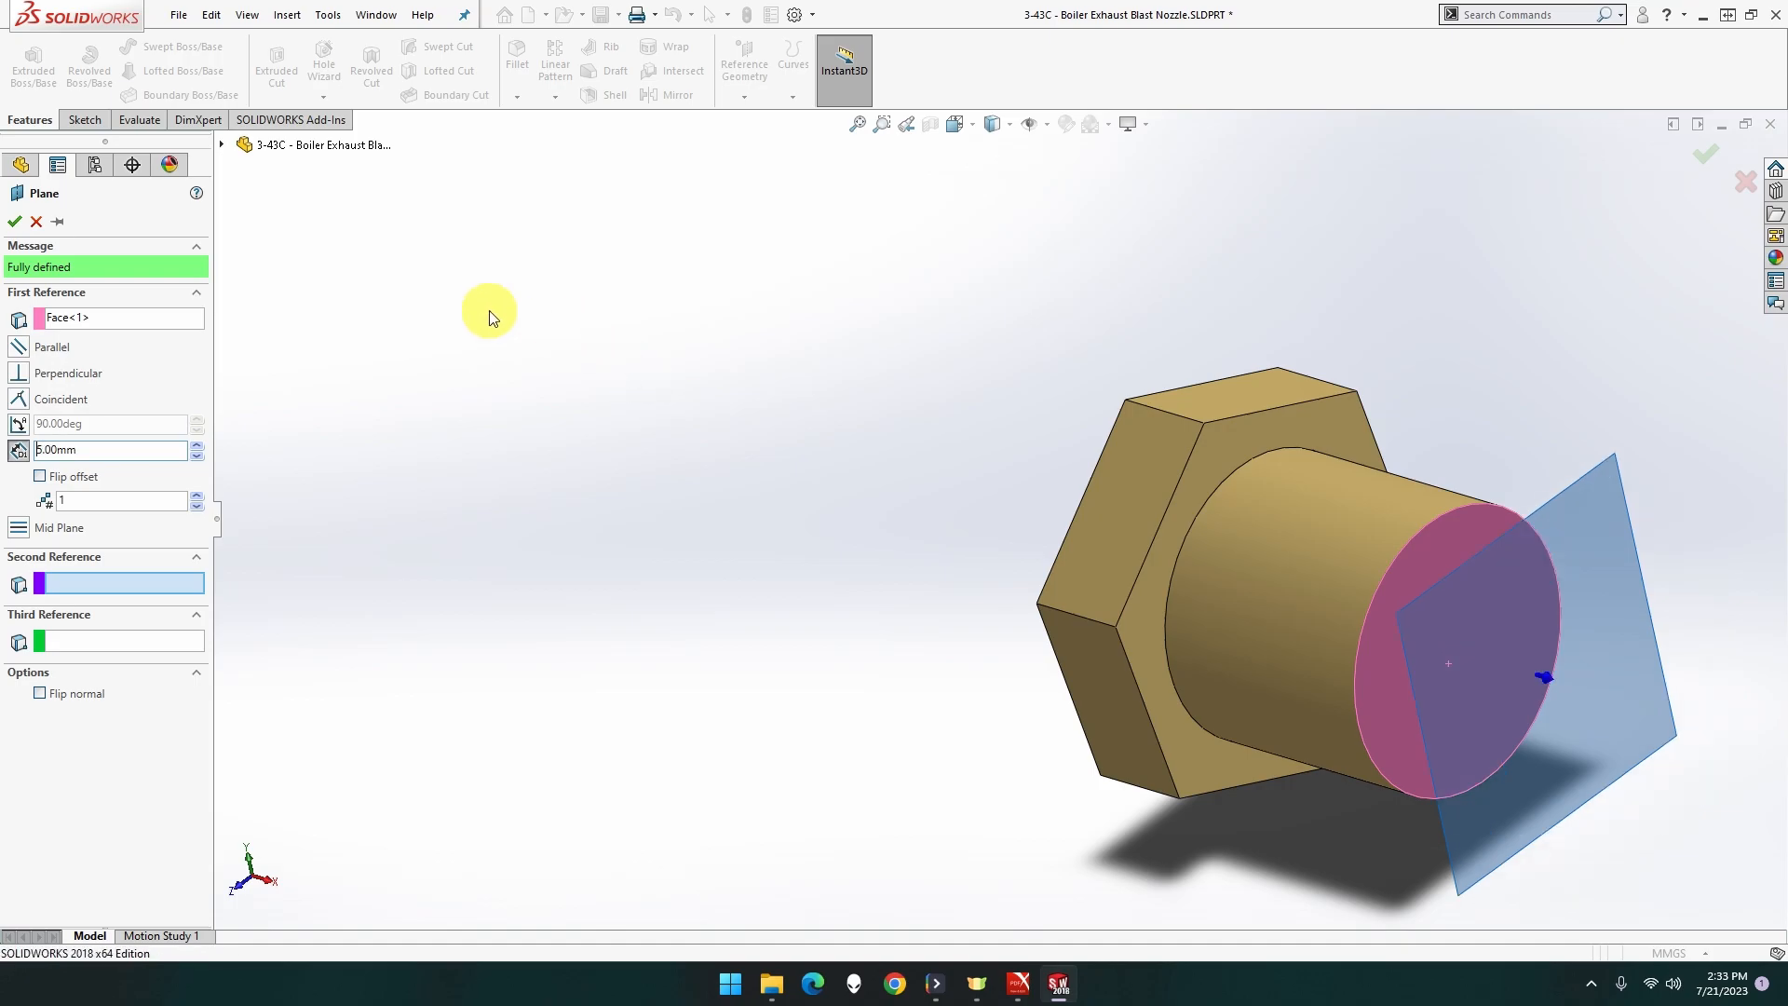
pyautogui.click(13, 226)
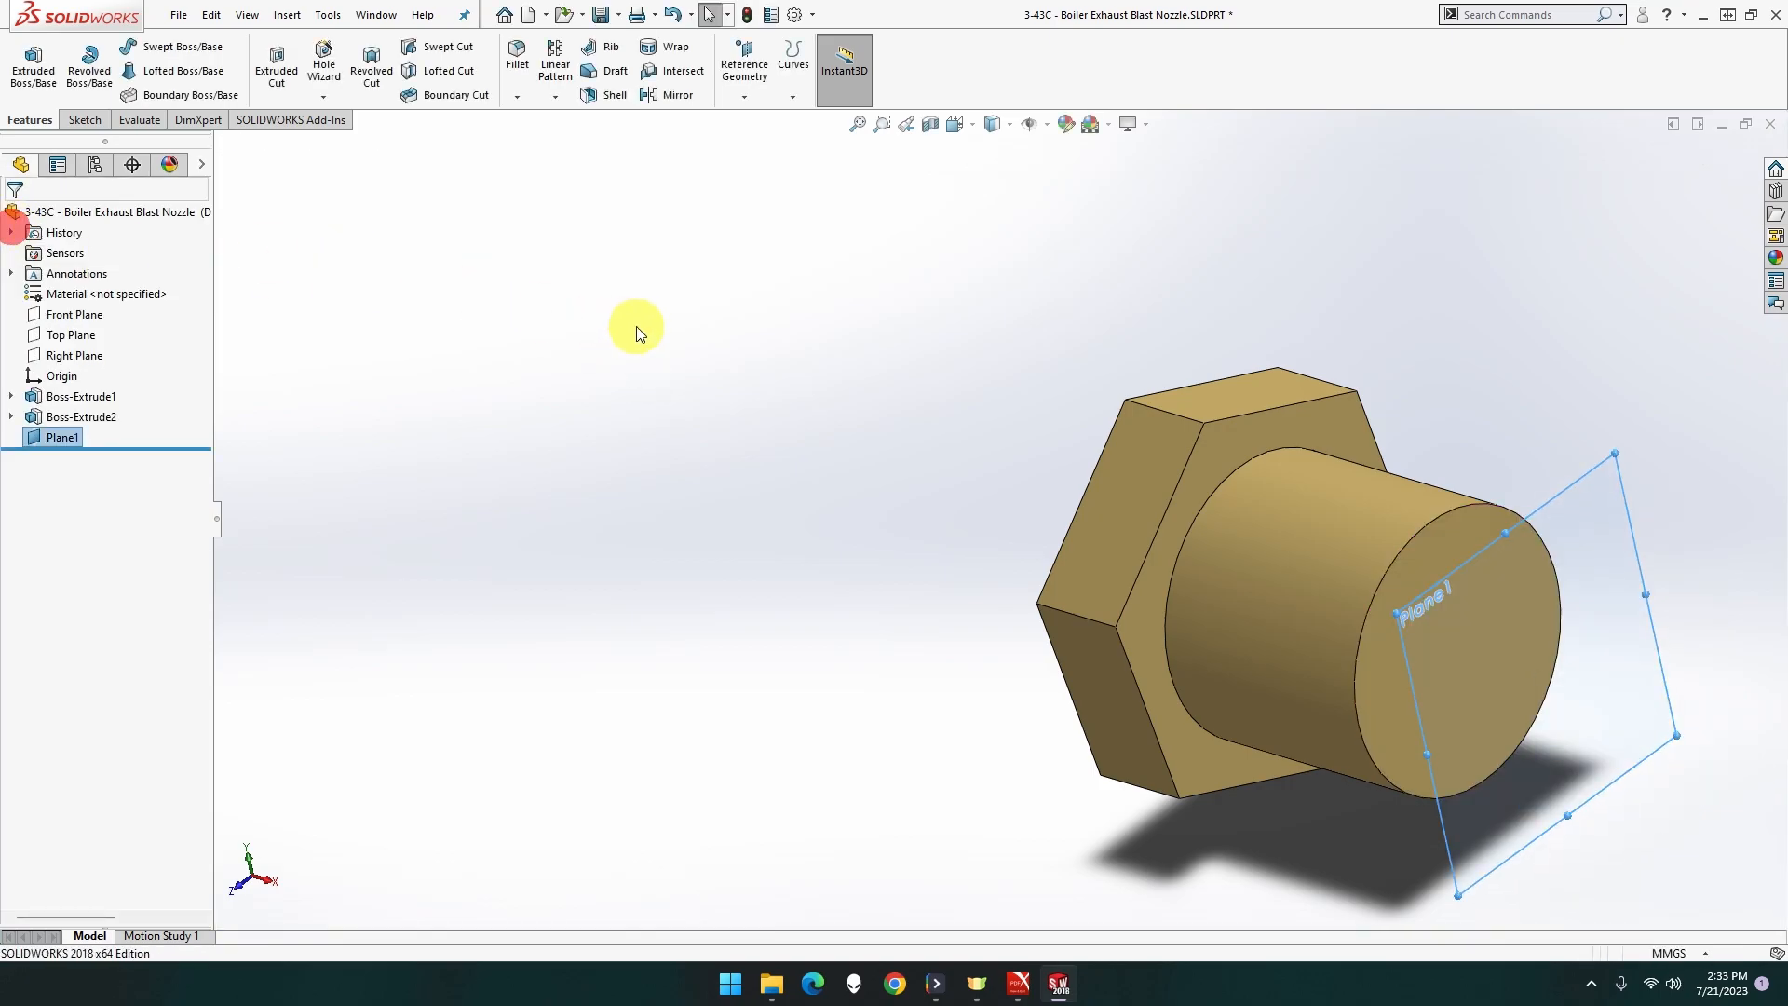
# Start a Thread feature of type Metric Die with size M14x1.5.
pyautogui.click(322, 96)
pyautogui.click(342, 163)
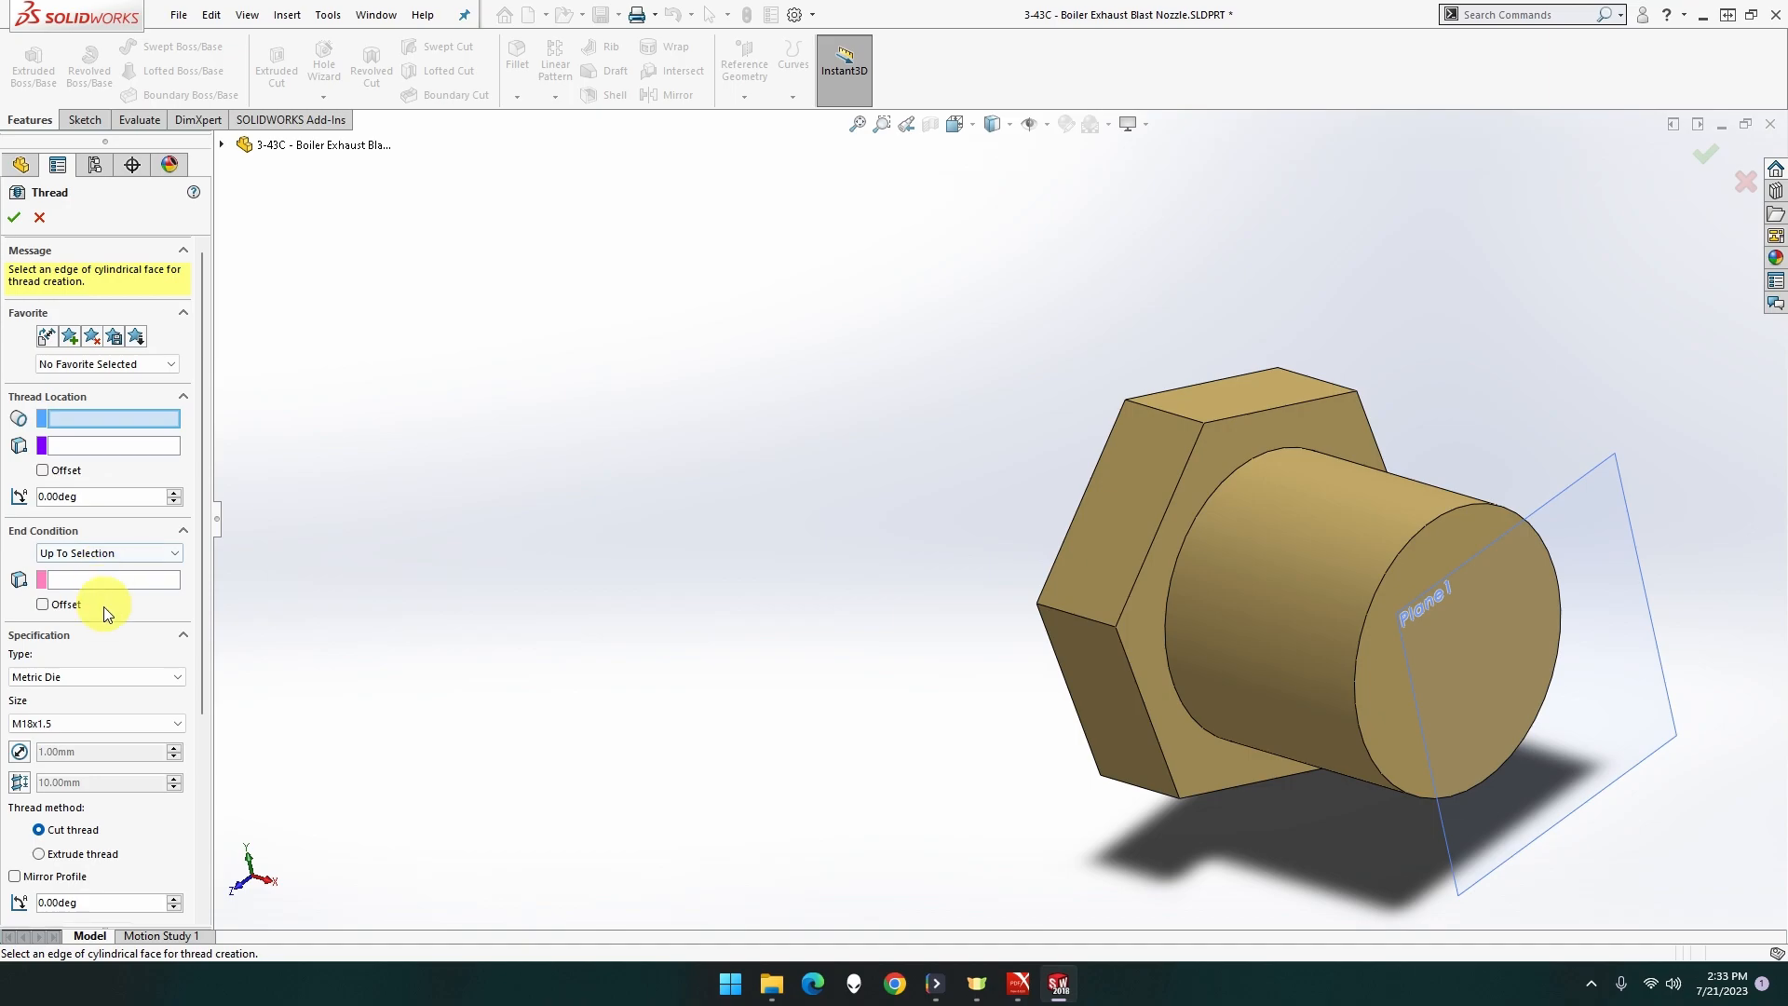
pyautogui.click(108, 723)
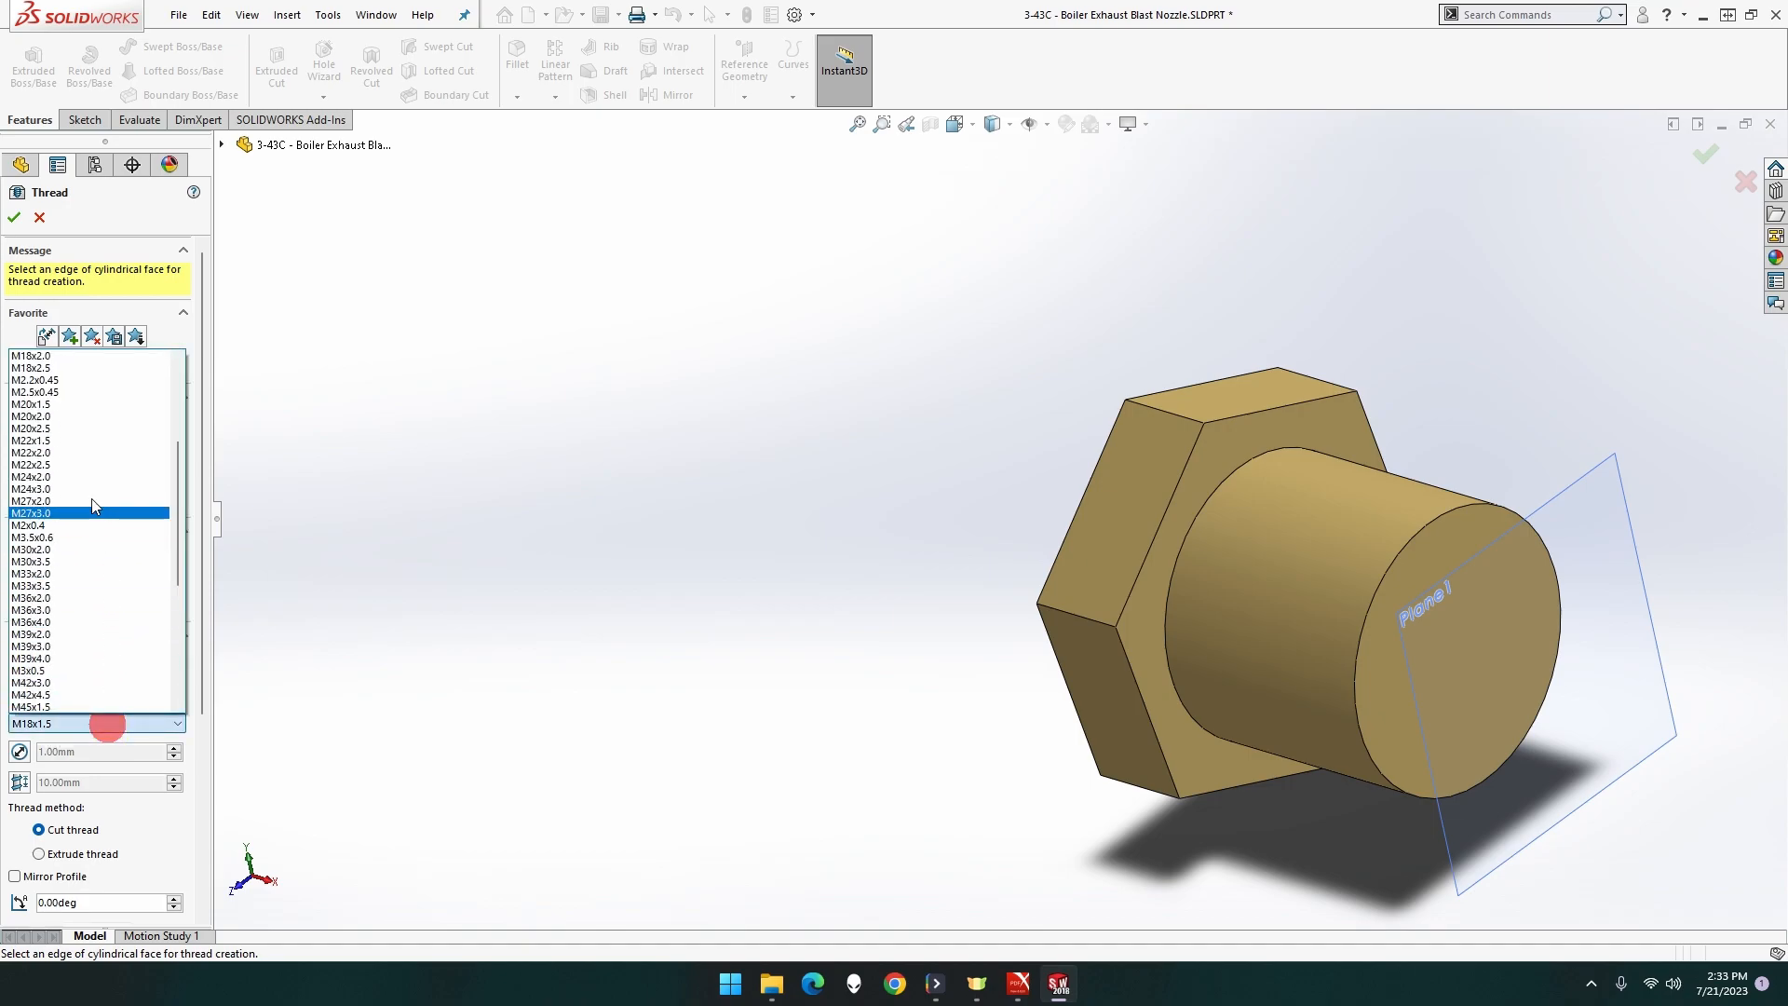
pyautogui.scroll(3, 61, 470)
pyautogui.scroll(2, 62, 470)
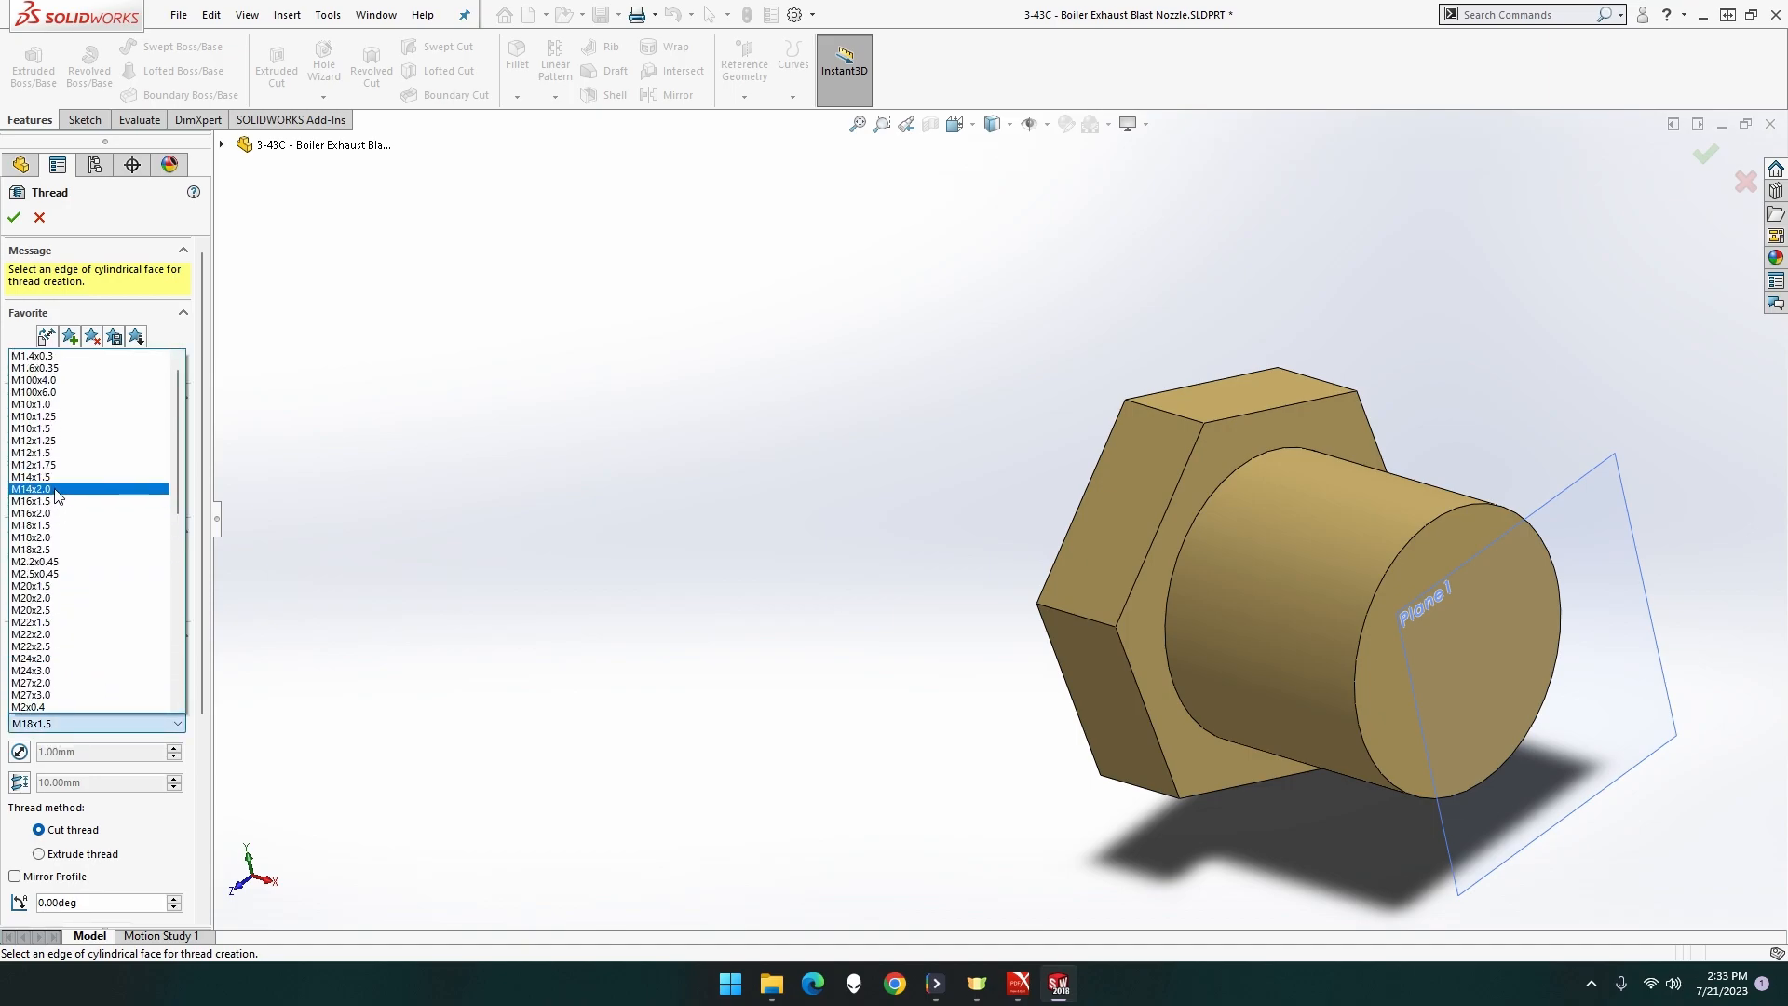
pyautogui.click(50, 479)
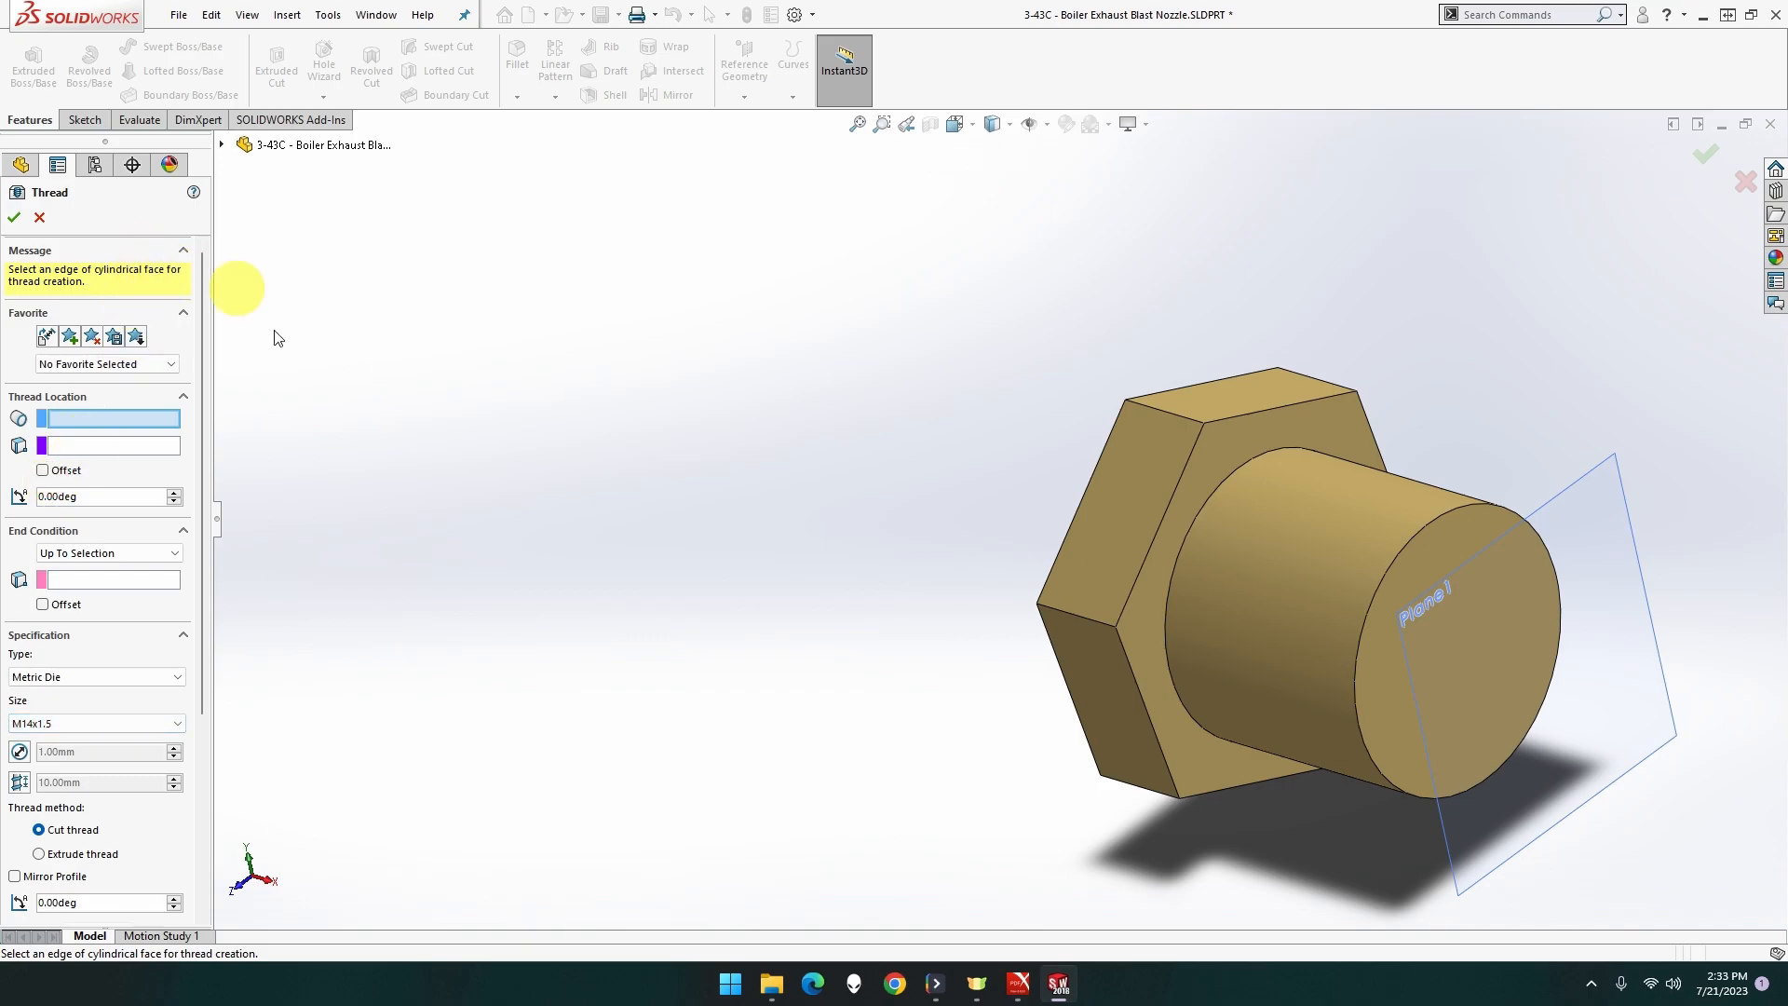
# Place the thread on the cylinder's outer end edge, starting at the offset reference plane and ending at the edge where the cylinder meets the hexagonal head.
pyautogui.click(1386, 570)
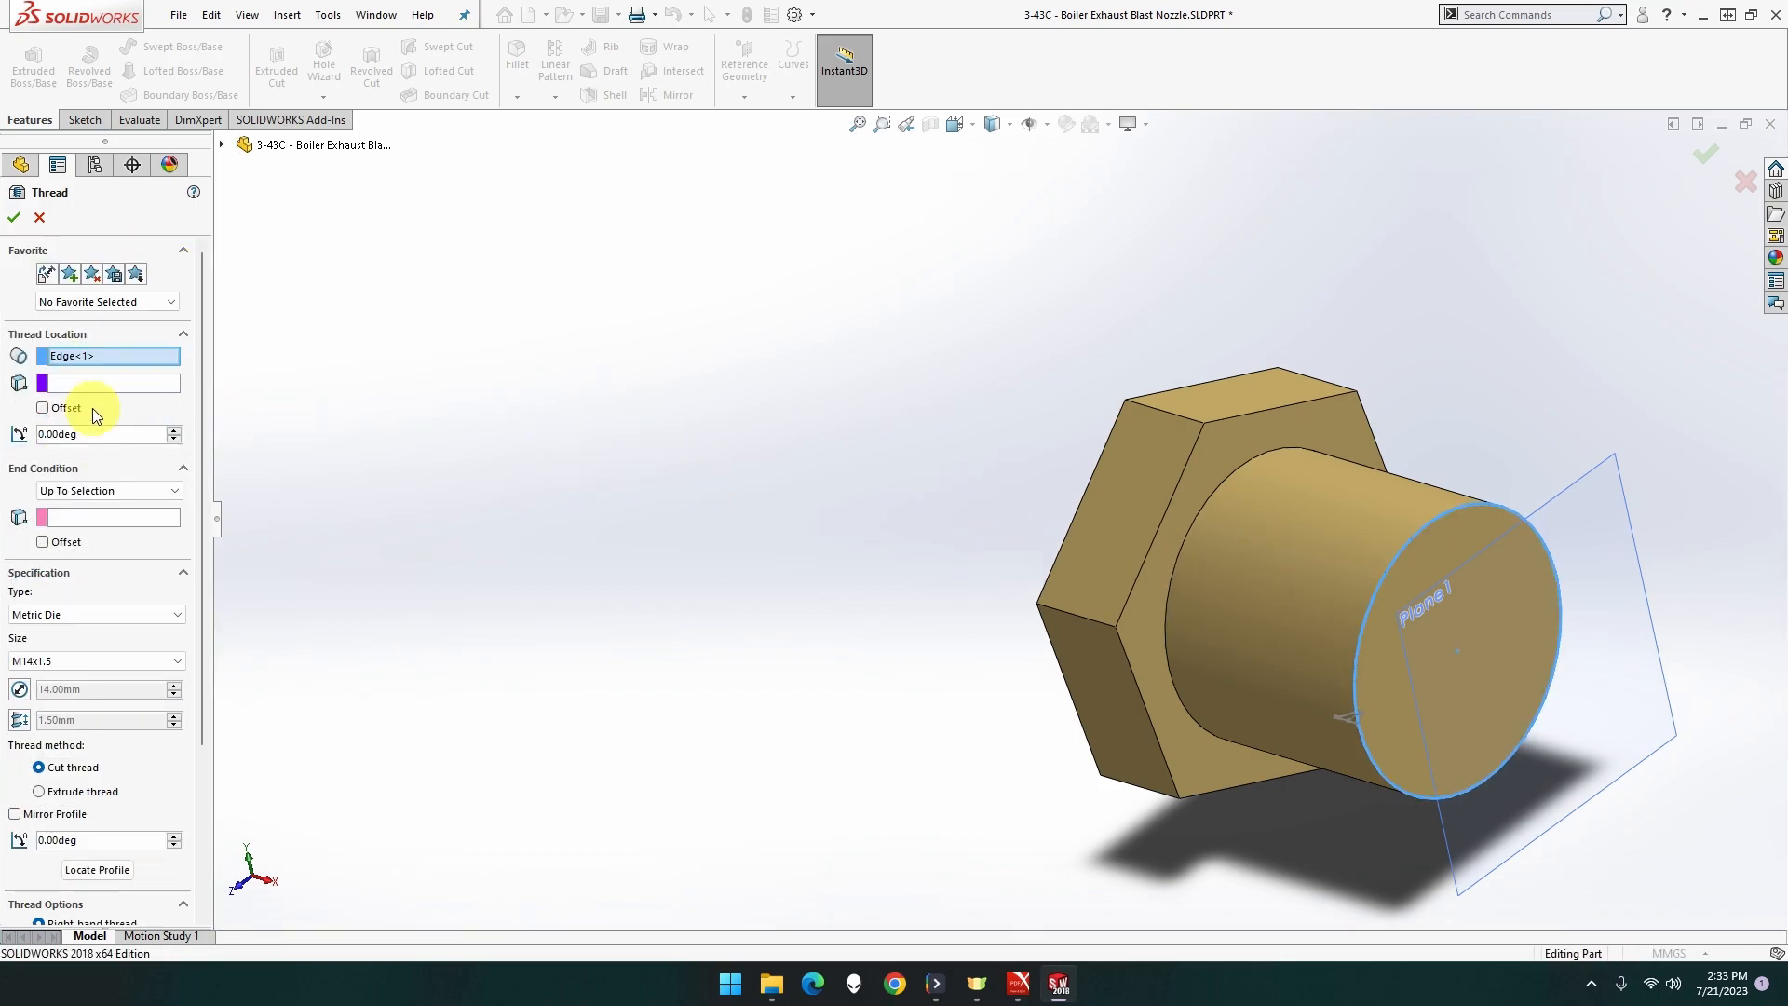
pyautogui.click(1545, 607)
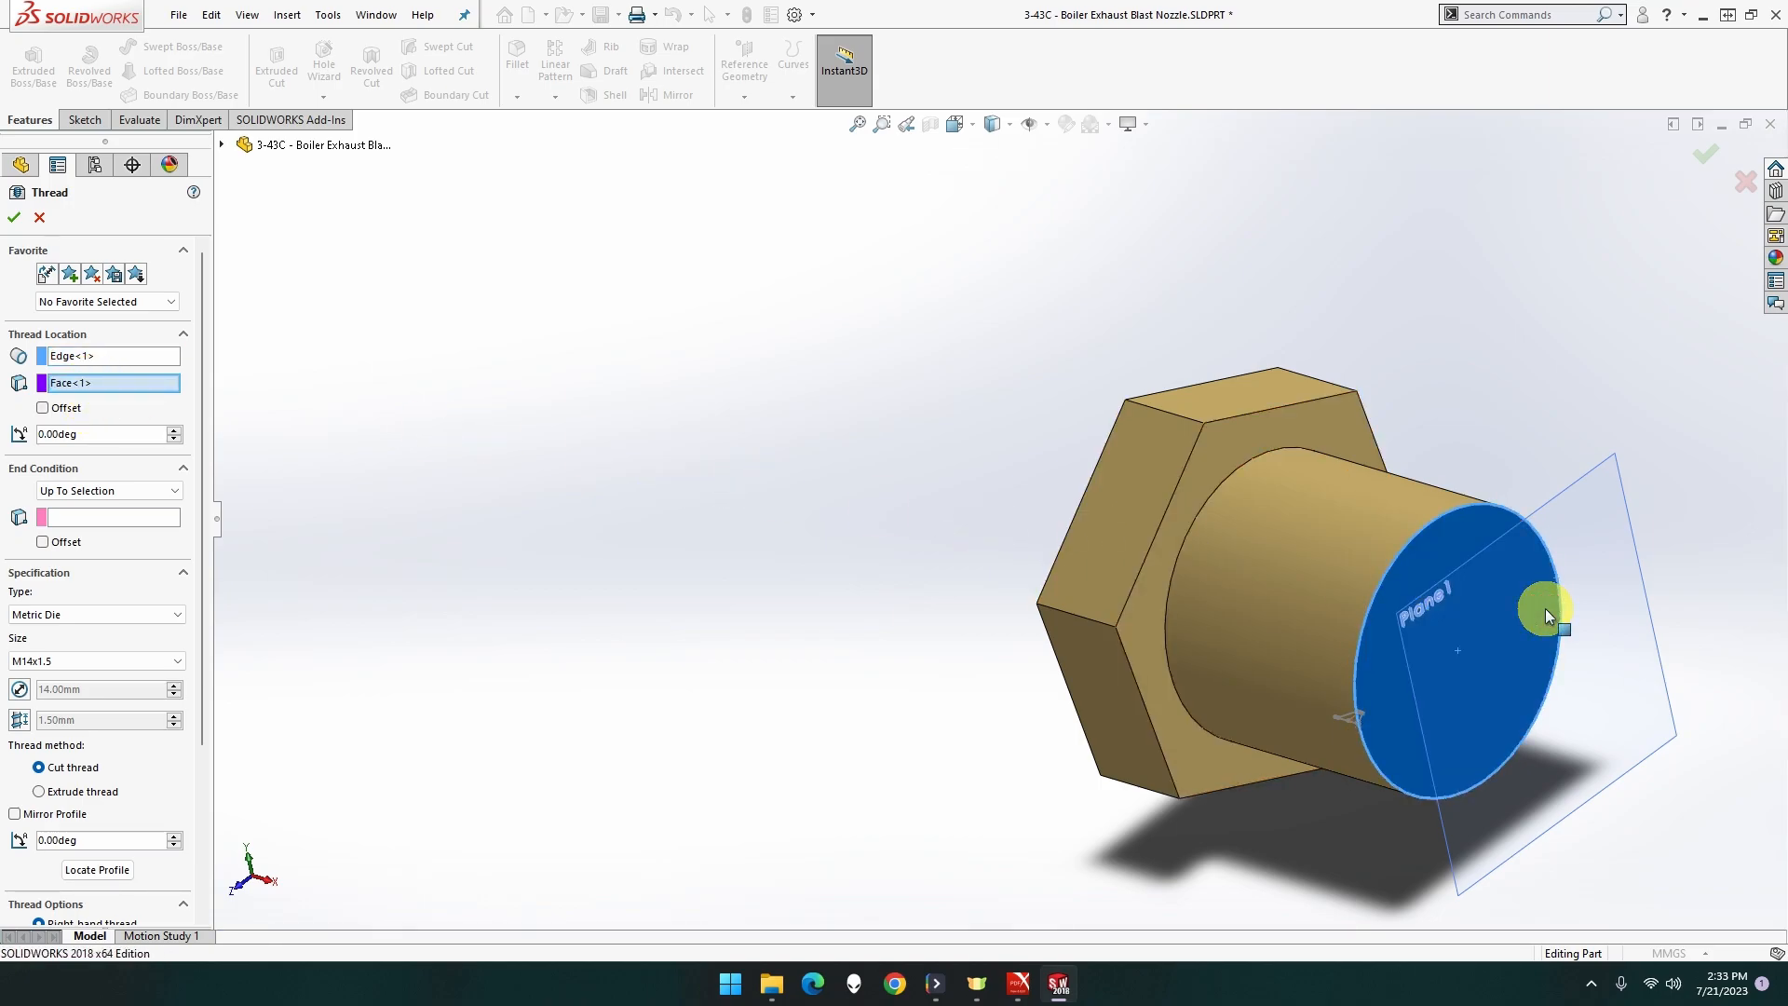
pyautogui.click(1594, 592)
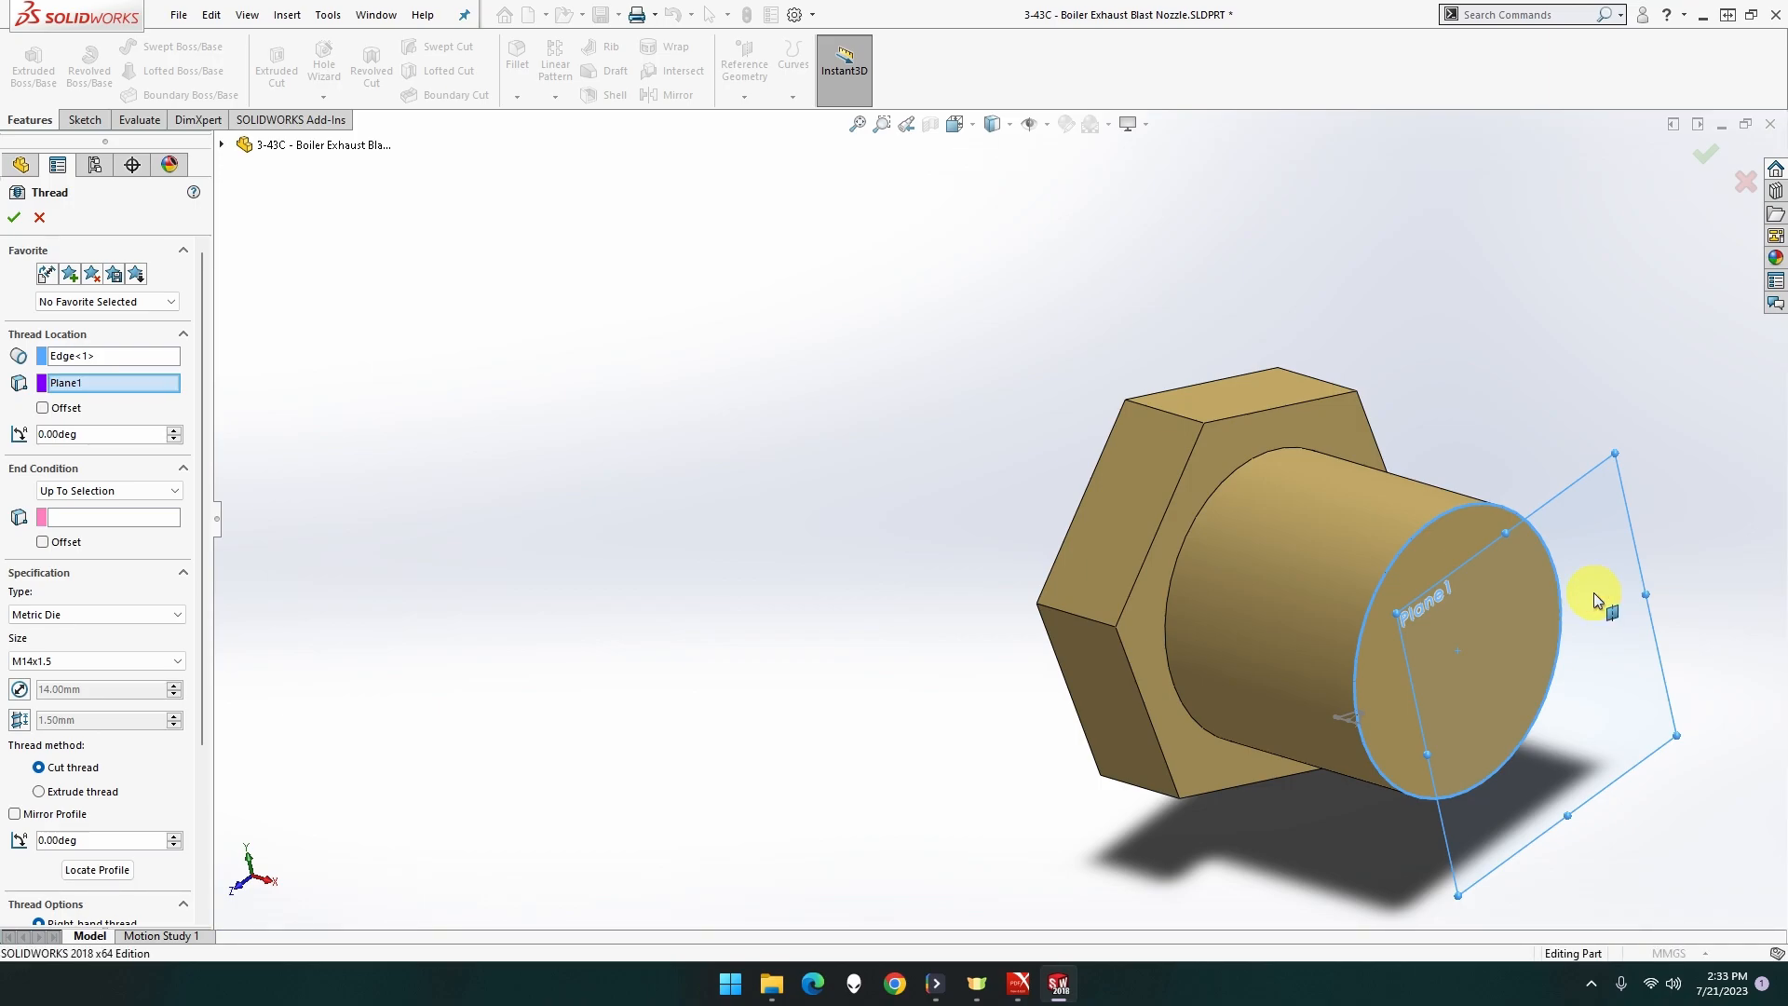
pyautogui.click(106, 525)
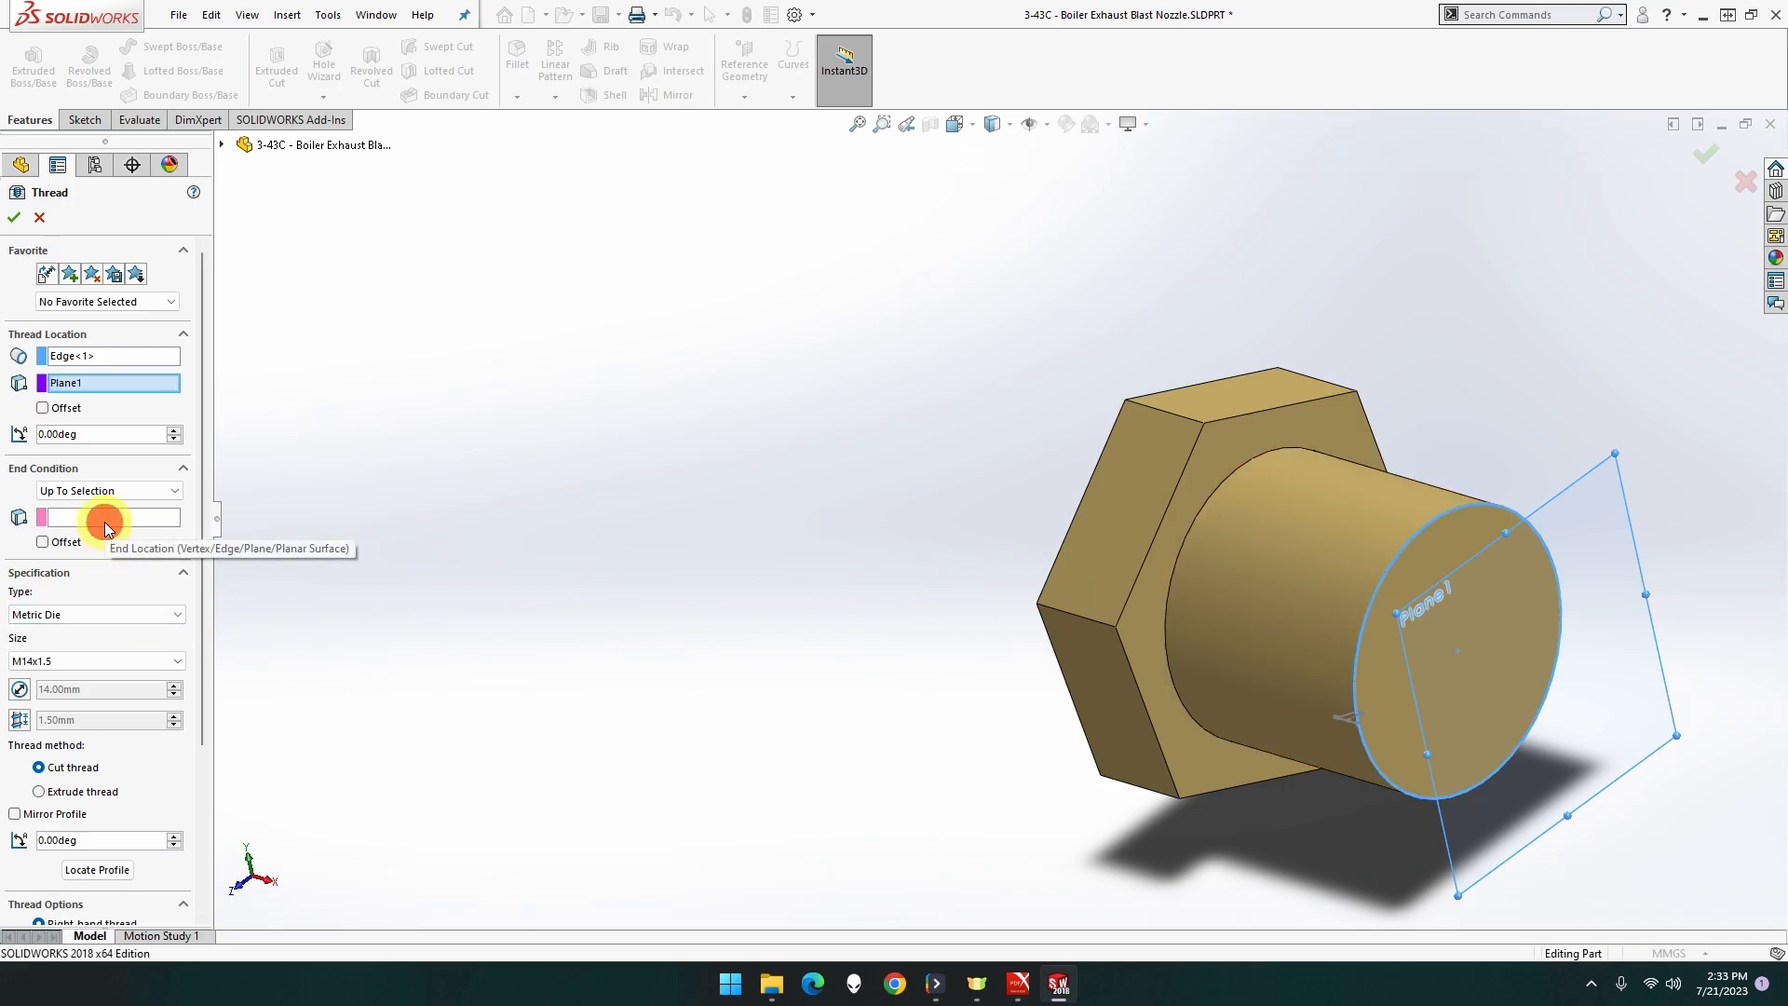
pyautogui.click(105, 518)
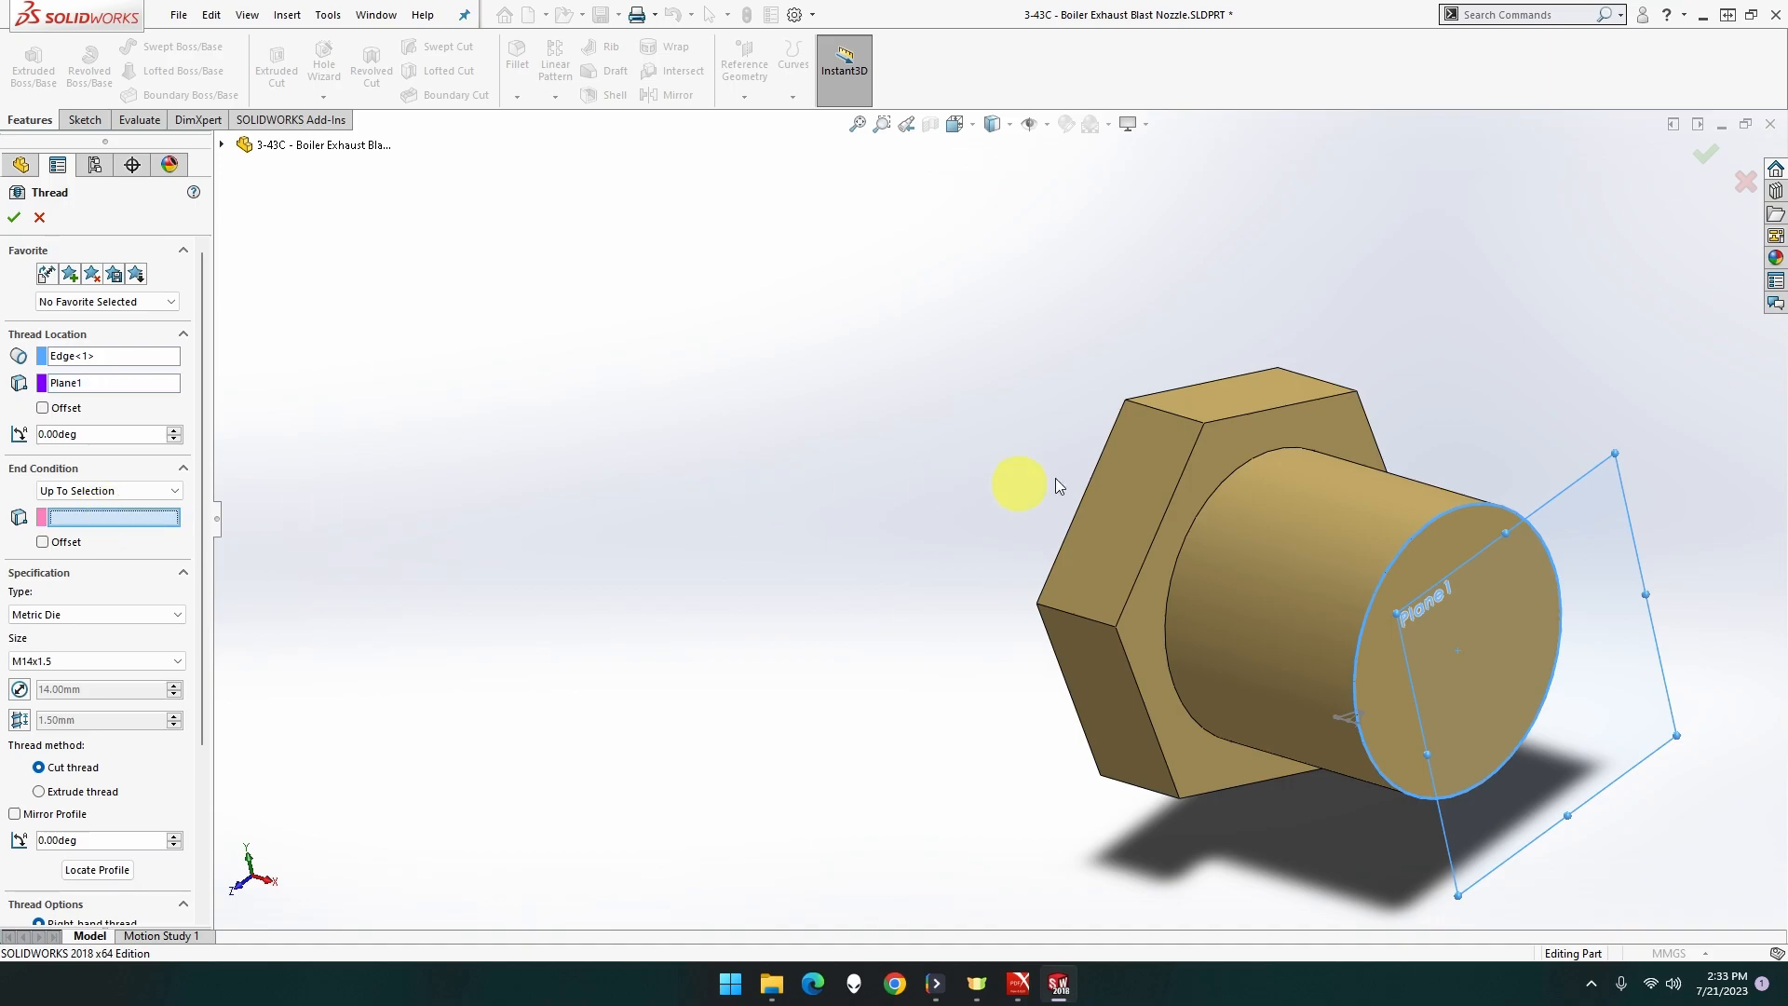
pyautogui.click(1237, 473)
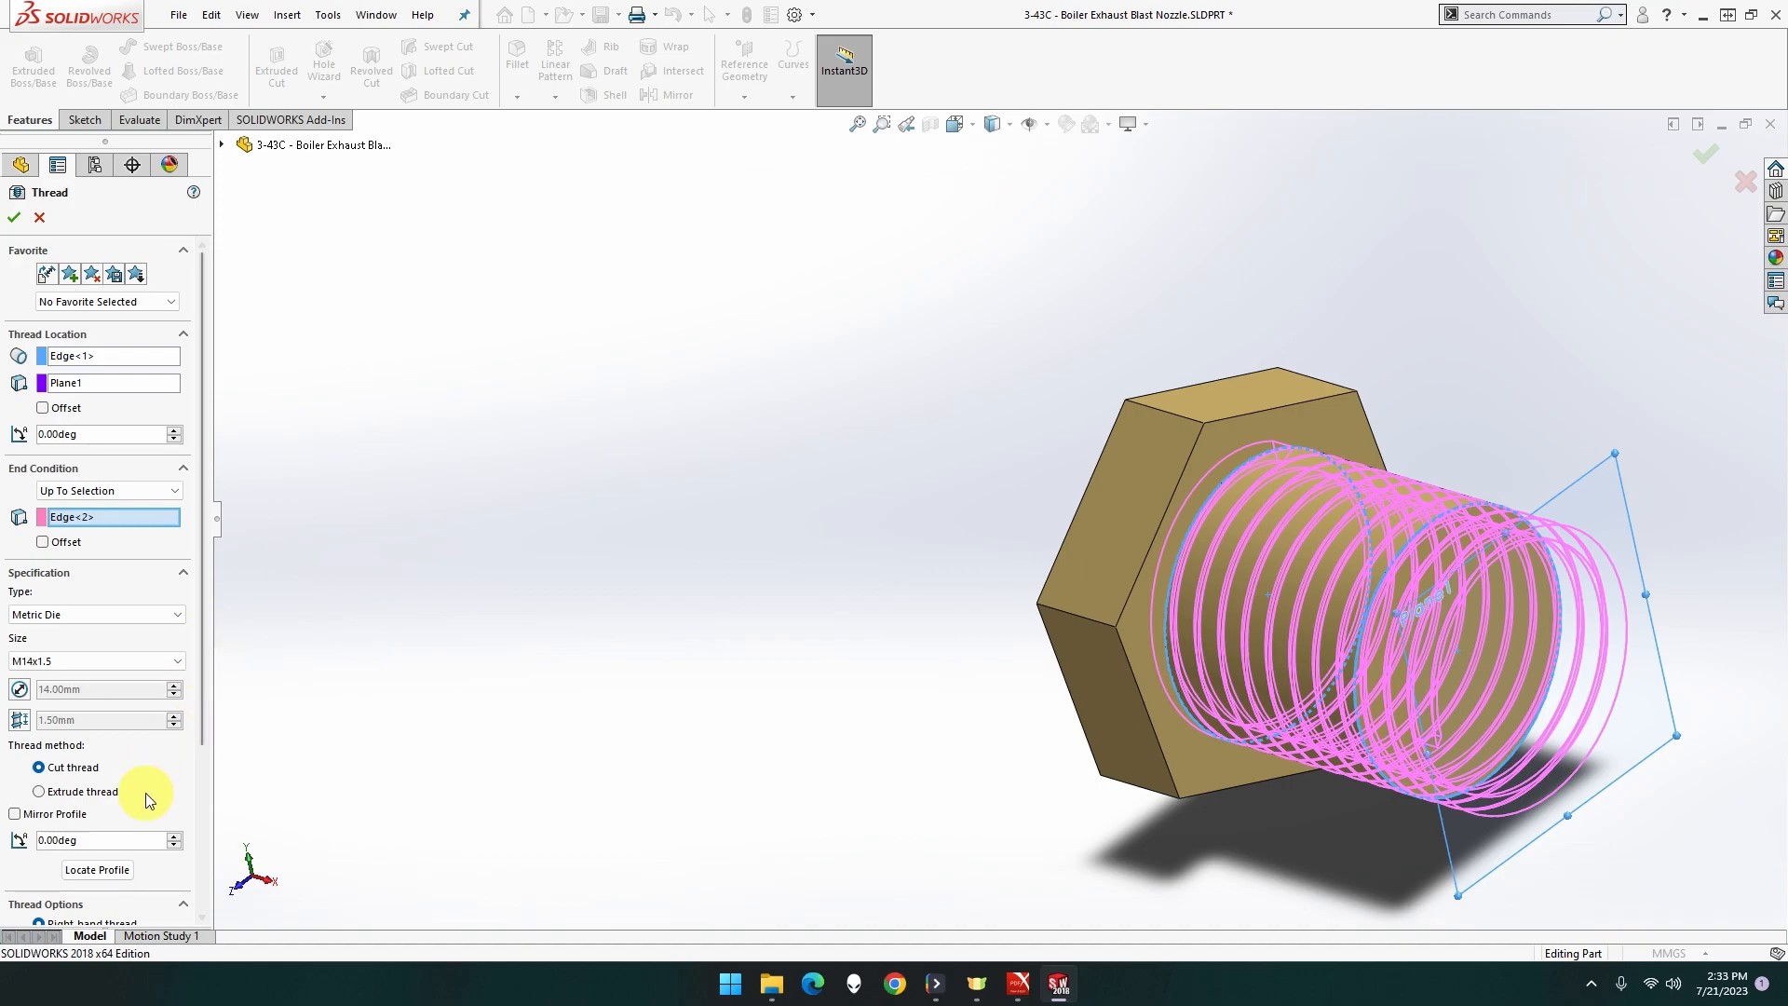
# Trim the thread with its start and end faces and create it as a cut thread after trying the extrude thread method.
pyautogui.scroll(-3, 140, 798)
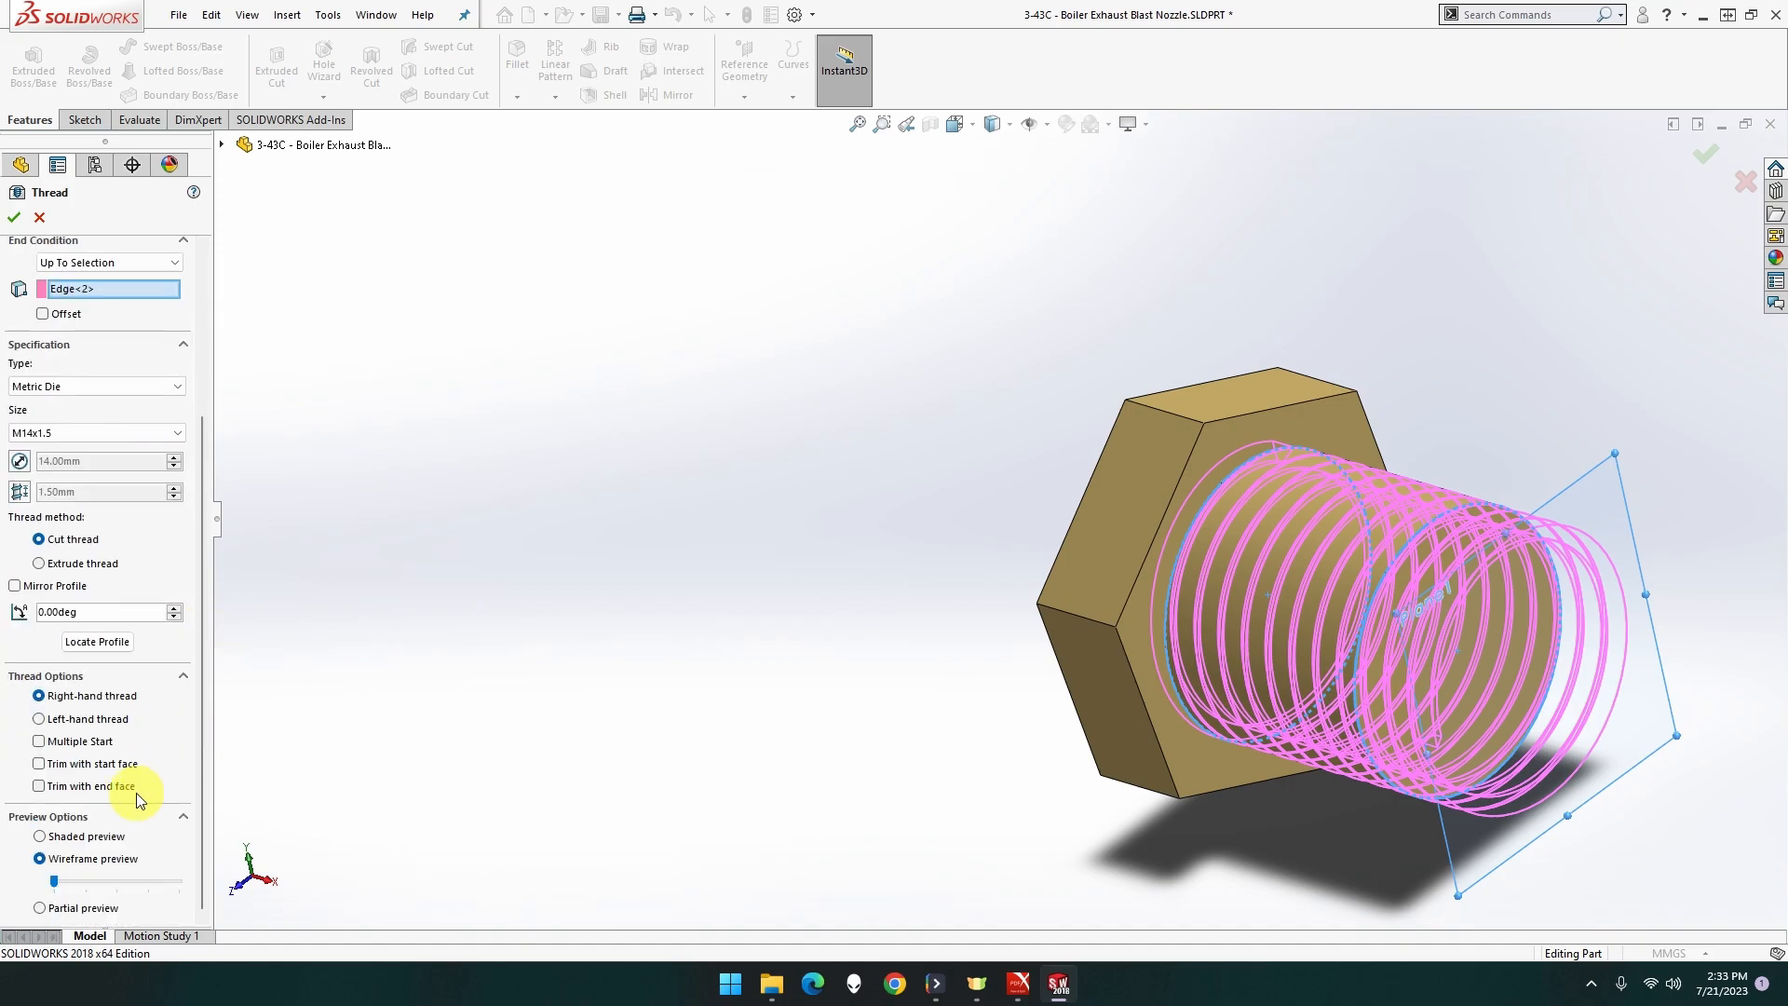
pyautogui.click(91, 563)
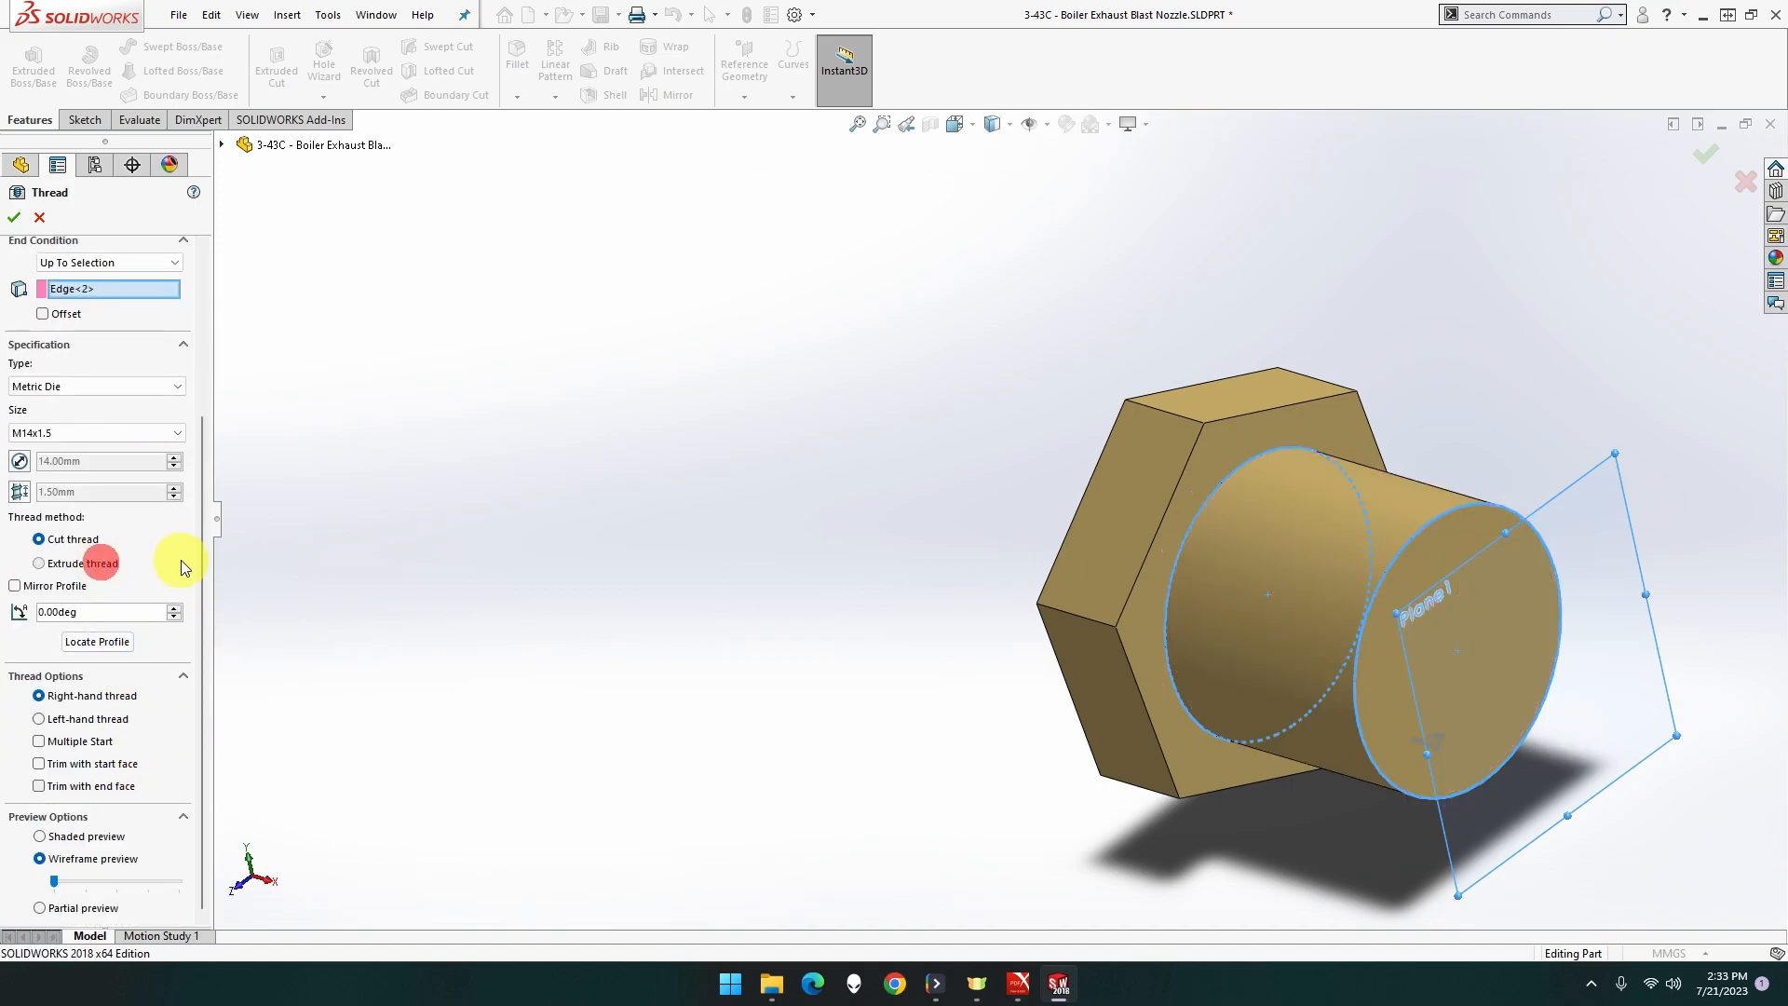
pyautogui.click(121, 763)
pyautogui.click(121, 787)
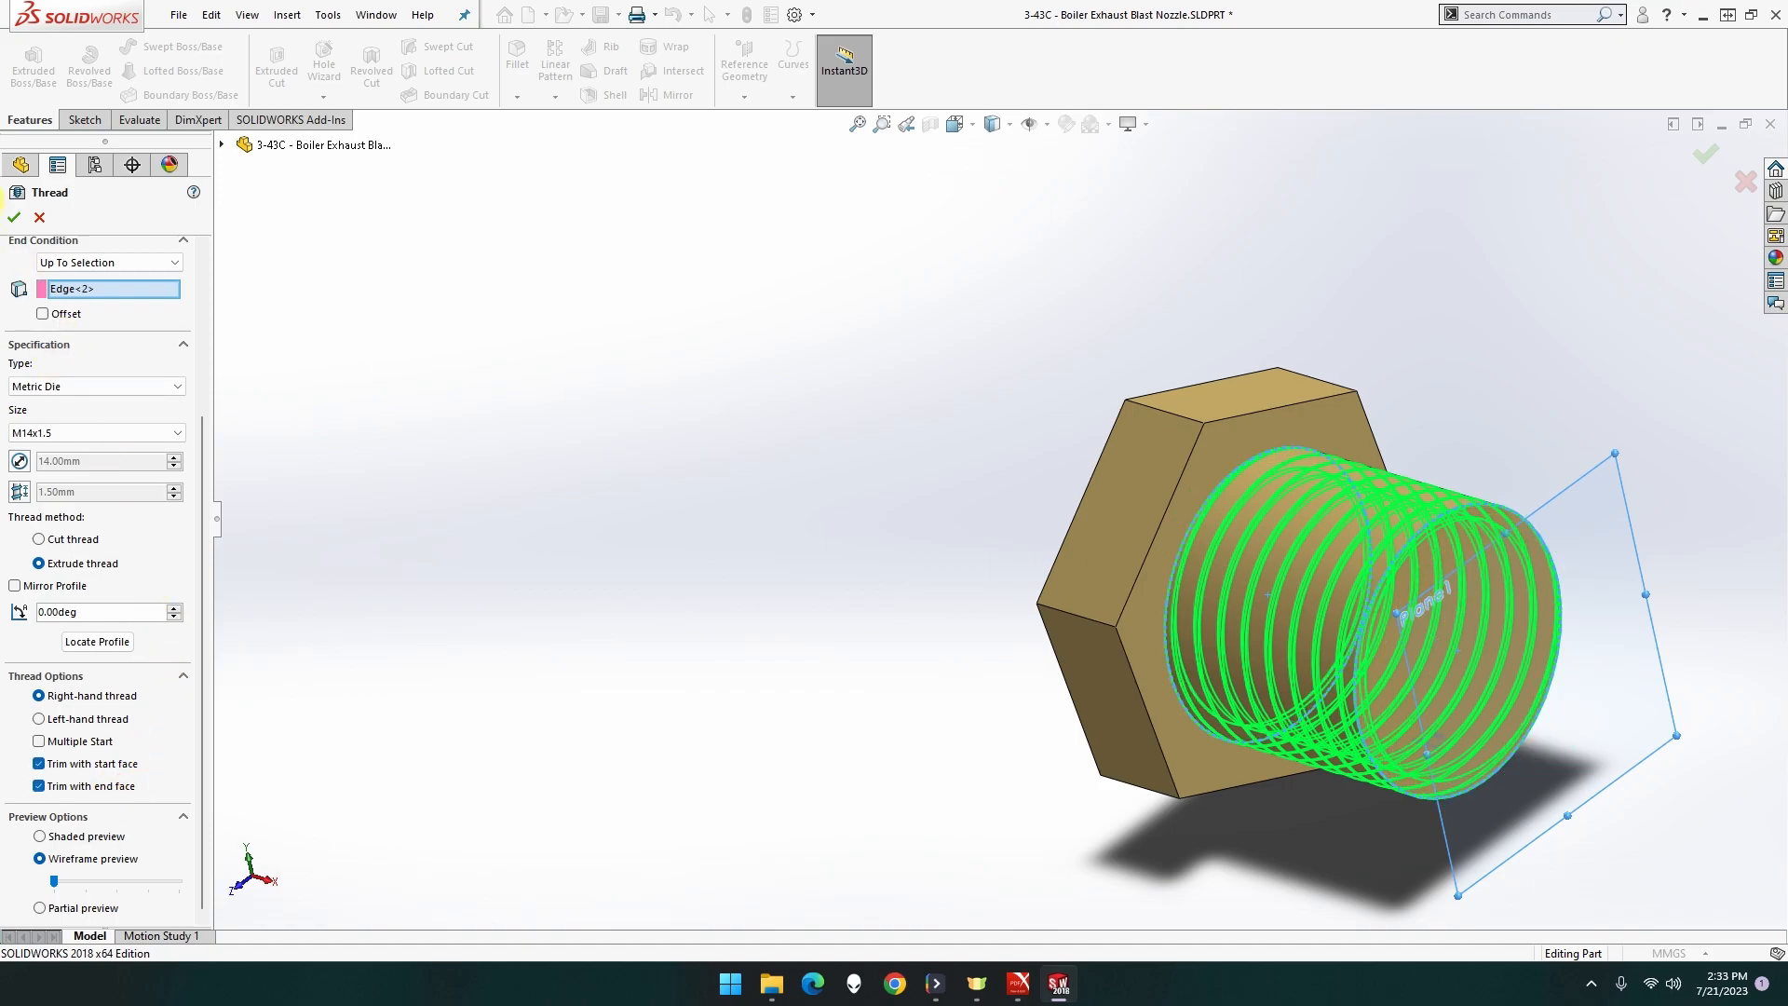
pyautogui.click(16, 220)
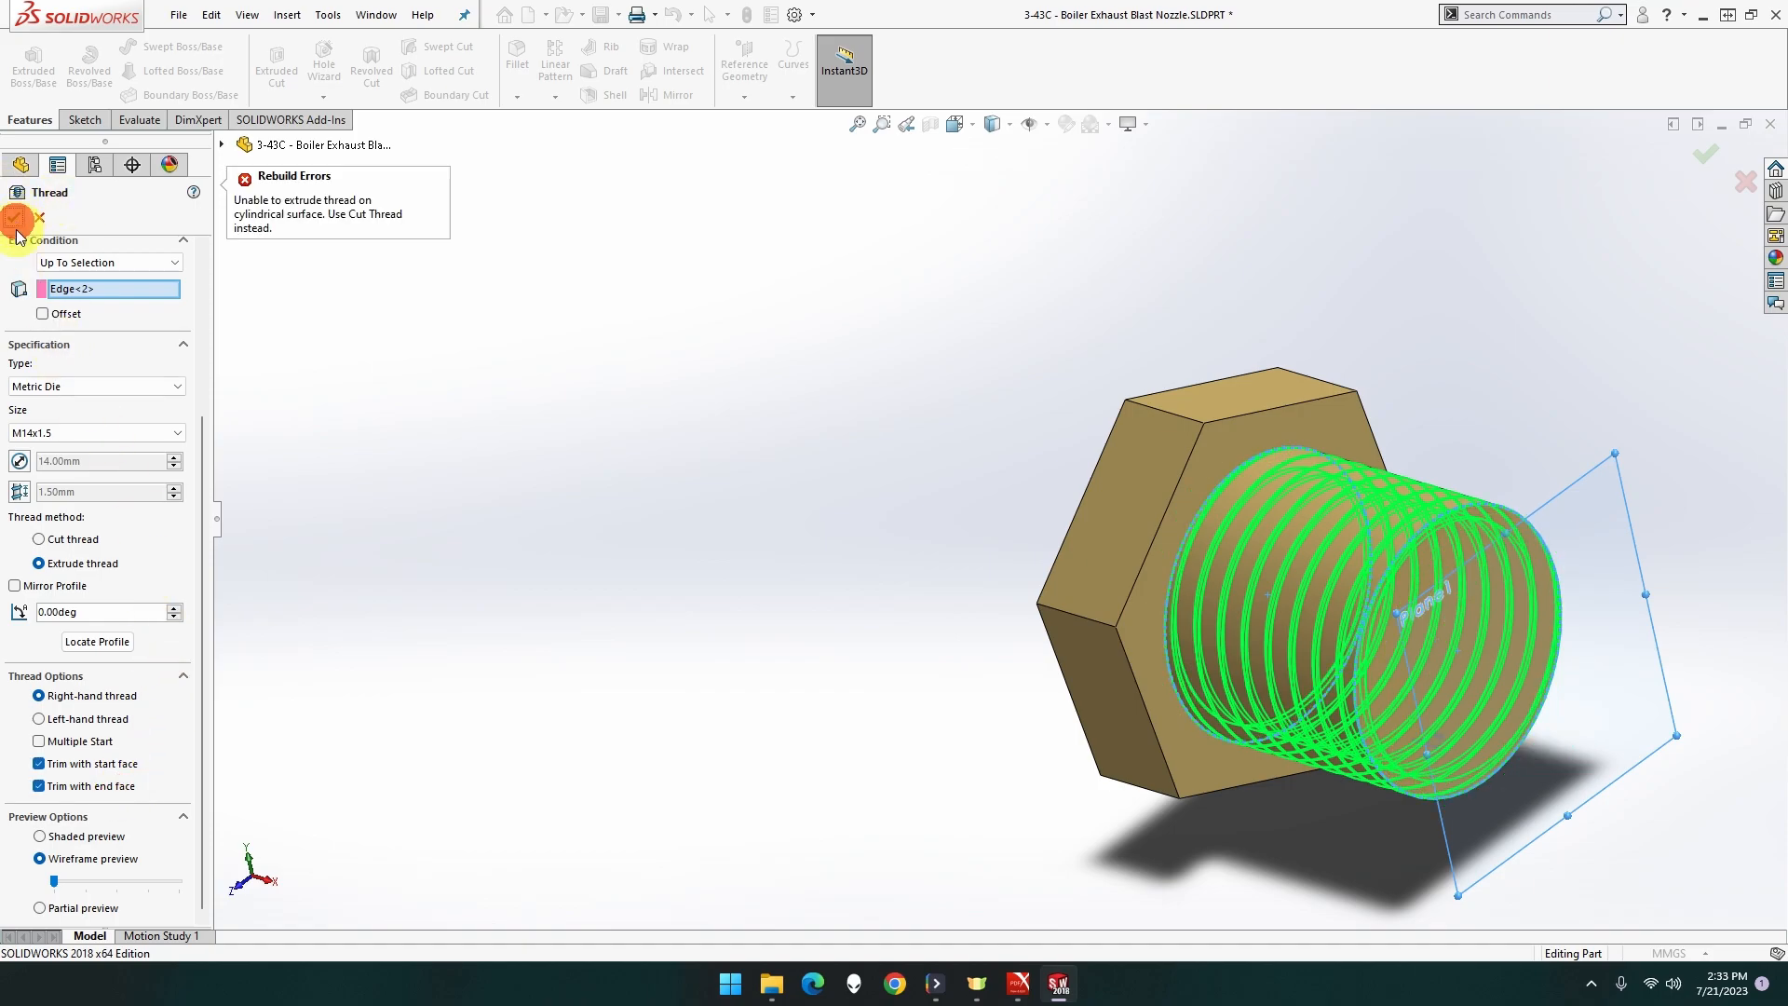
pyautogui.click(93, 541)
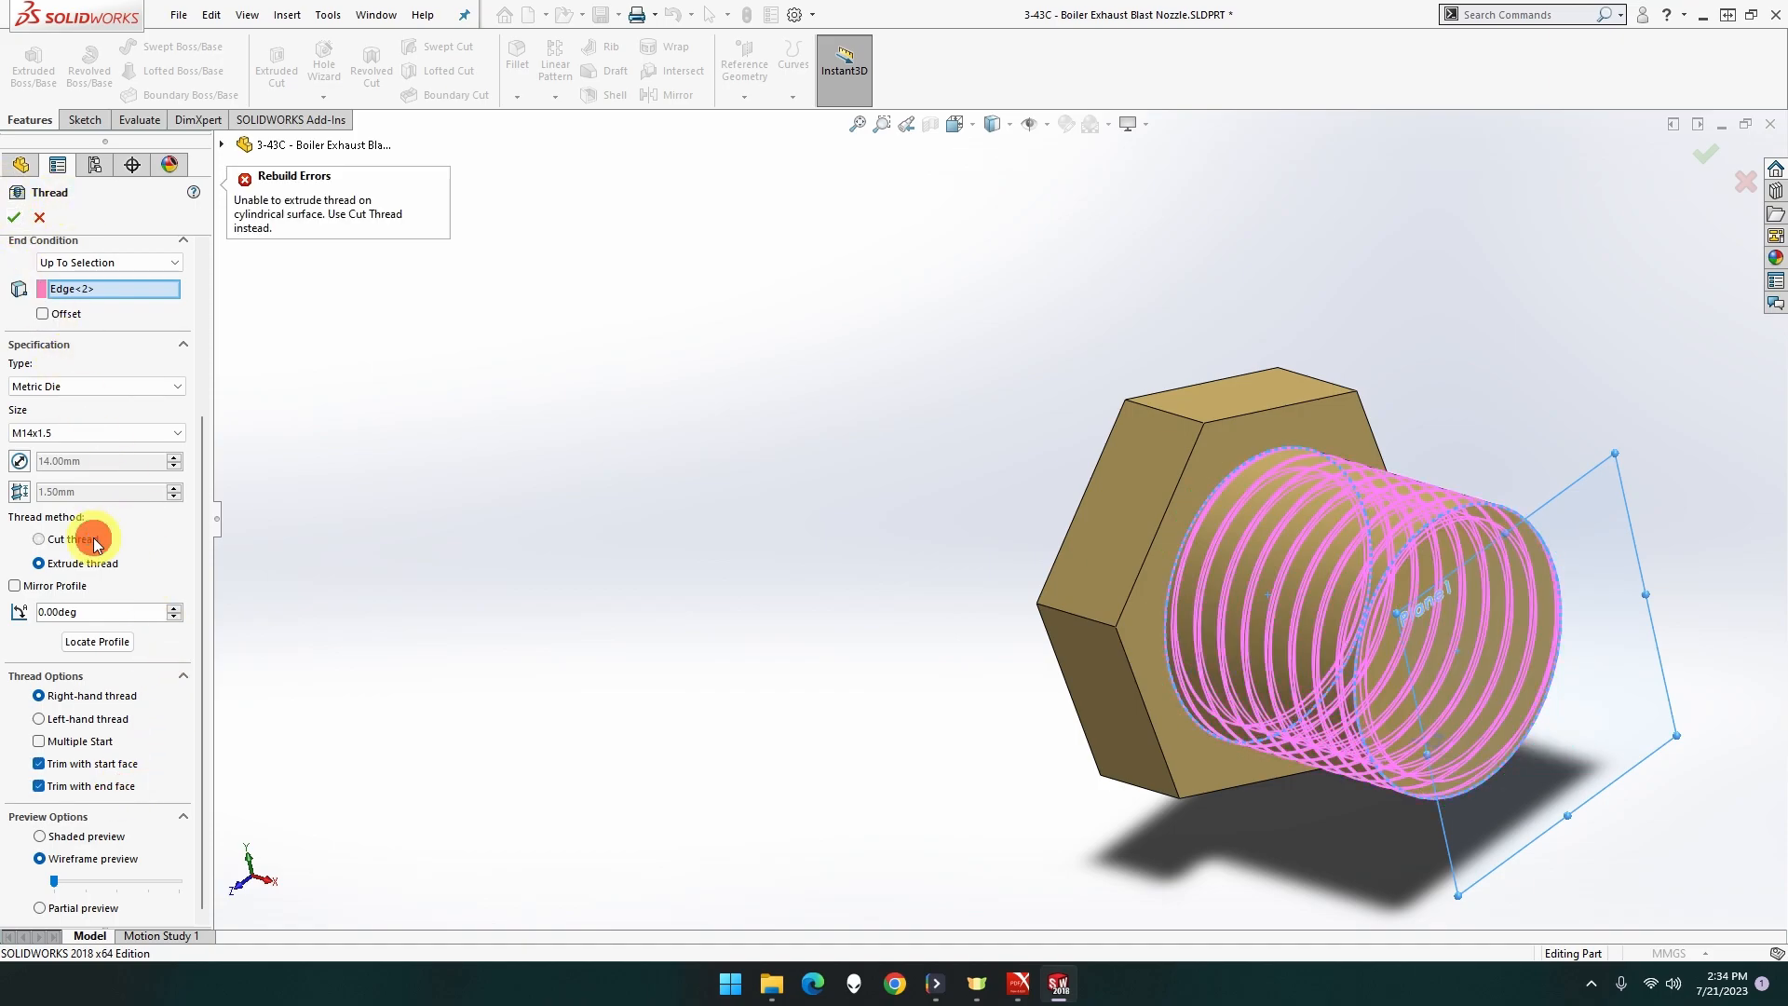
pyautogui.click(14, 221)
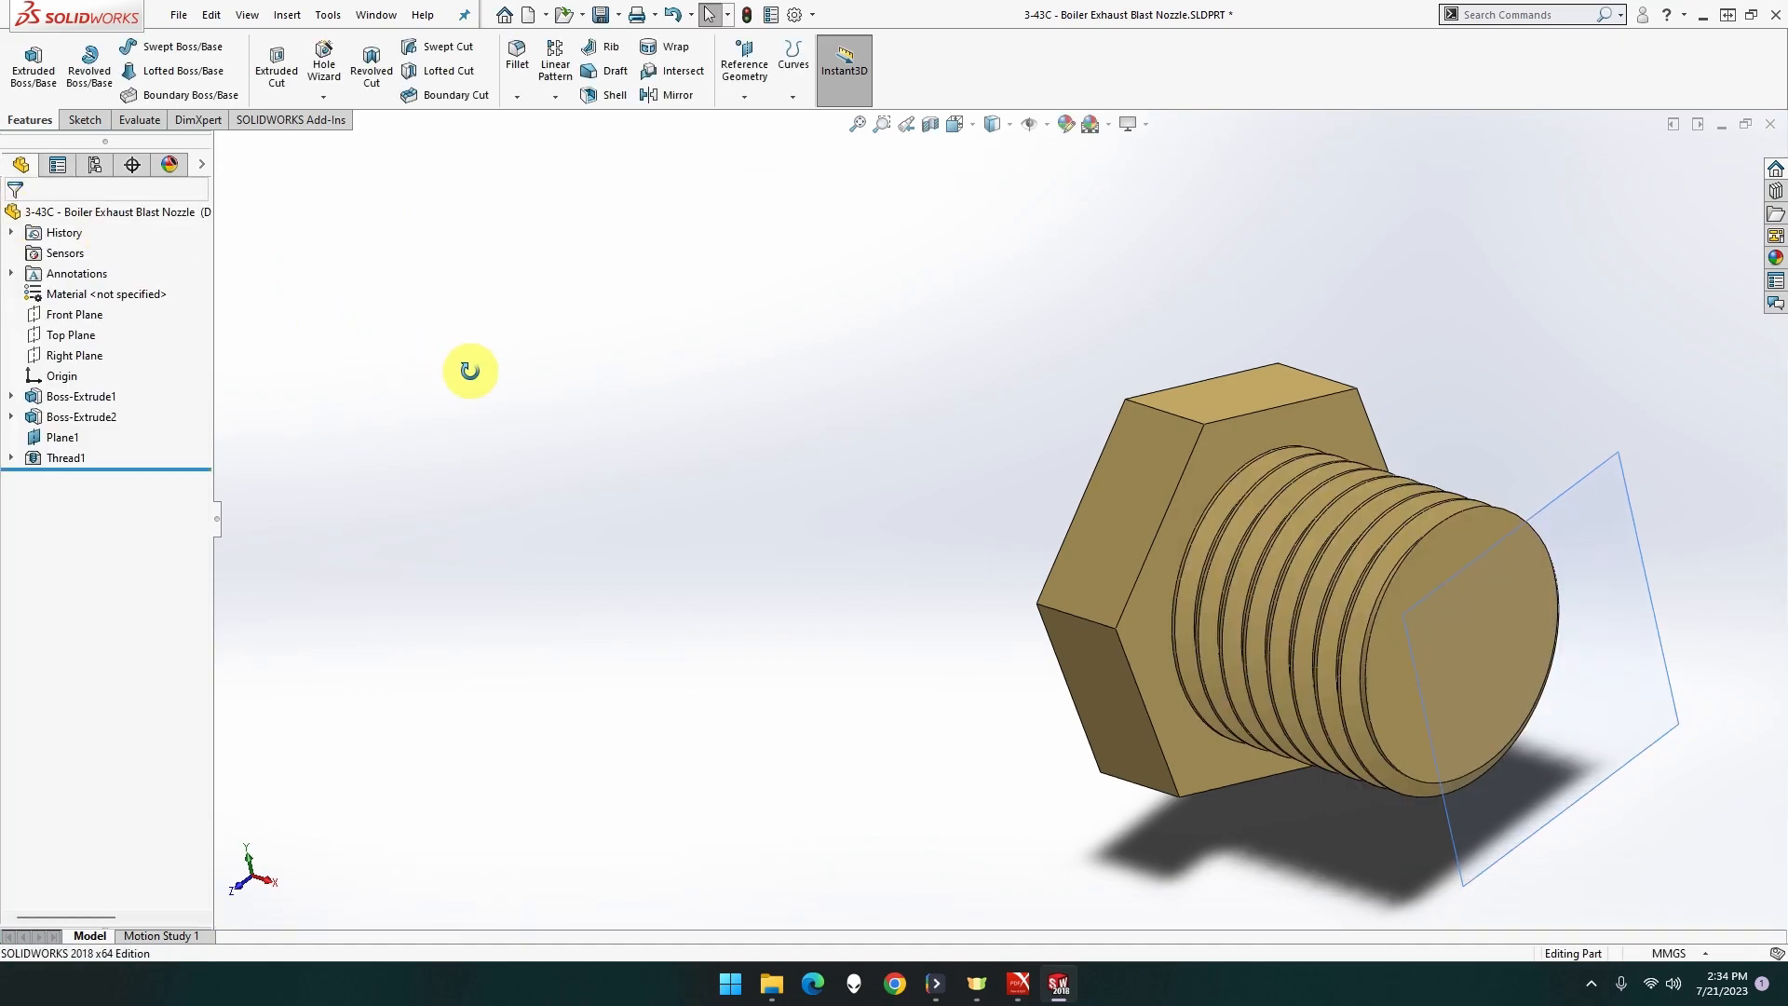
# Hide the reference plane beyond the threaded shank's end.
pyautogui.rightClick(1573, 524)
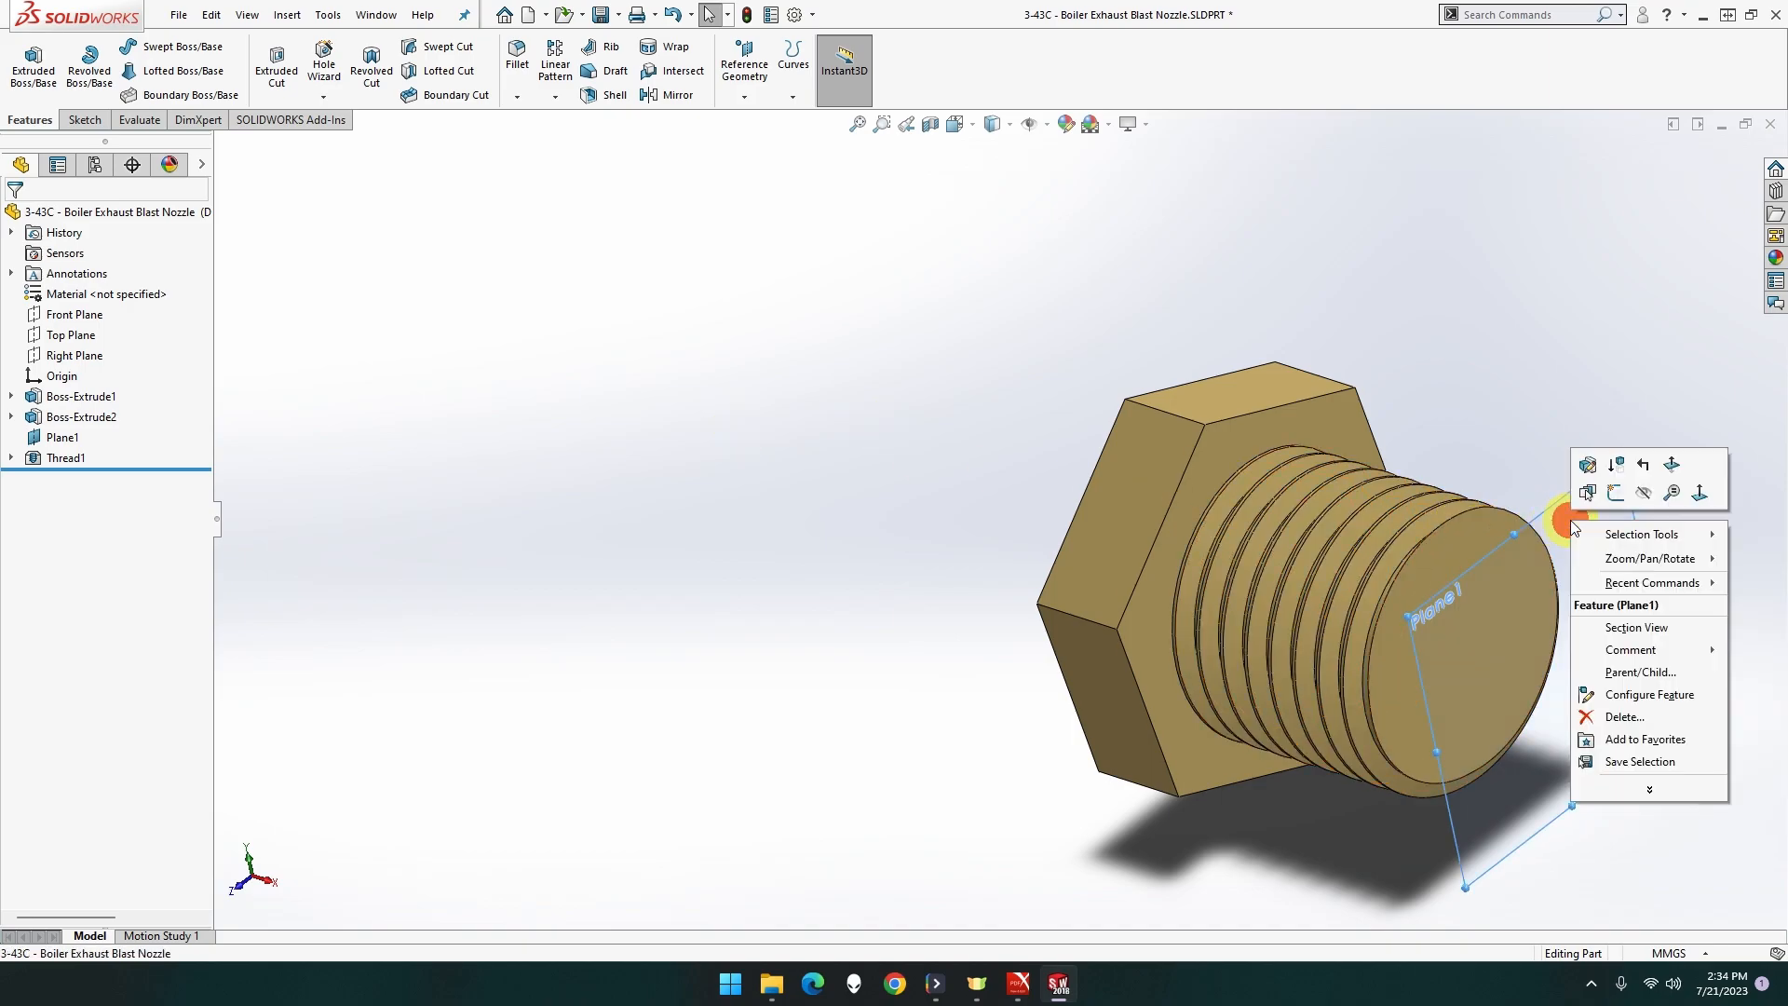
pyautogui.click(1643, 492)
# Start a sketch on the hexagonal face opposite the threaded shank and draw a circle about 12 mm in diameter centred on the origin.
pyautogui.moveTo(1484, 521); pyautogui.dragTo(1596, 540, button='middle')
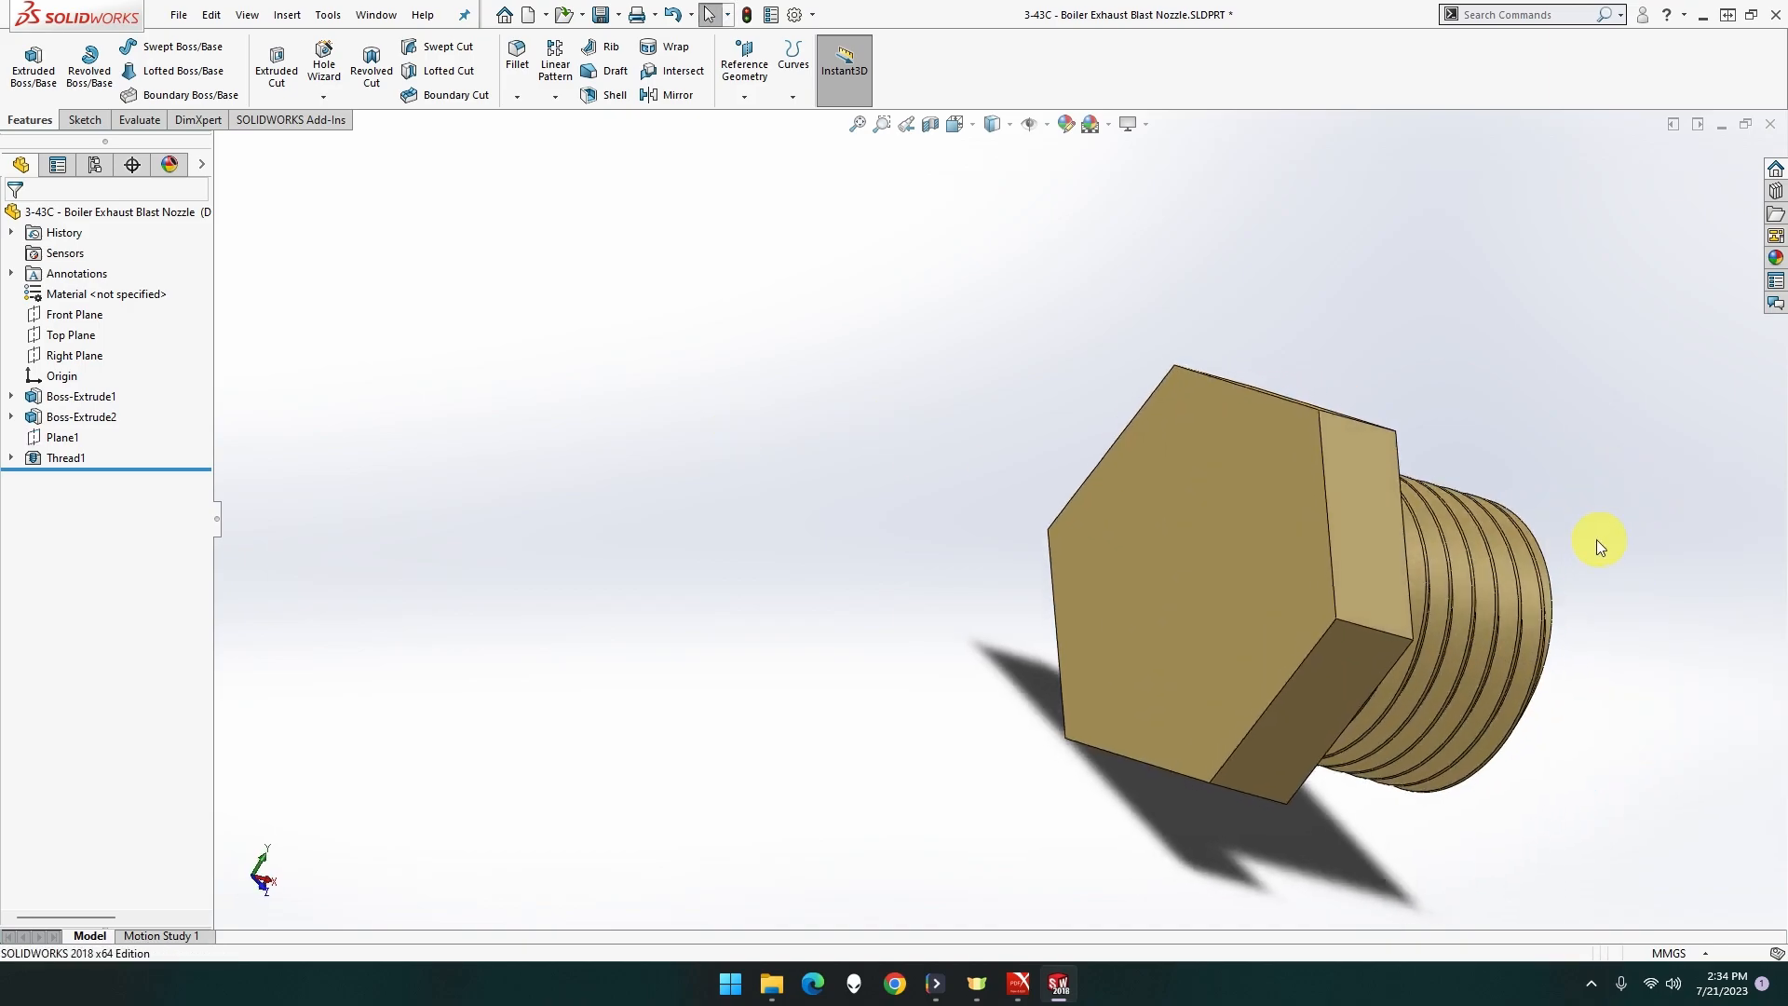
pyautogui.rightClick(1210, 544)
pyautogui.click(1255, 518)
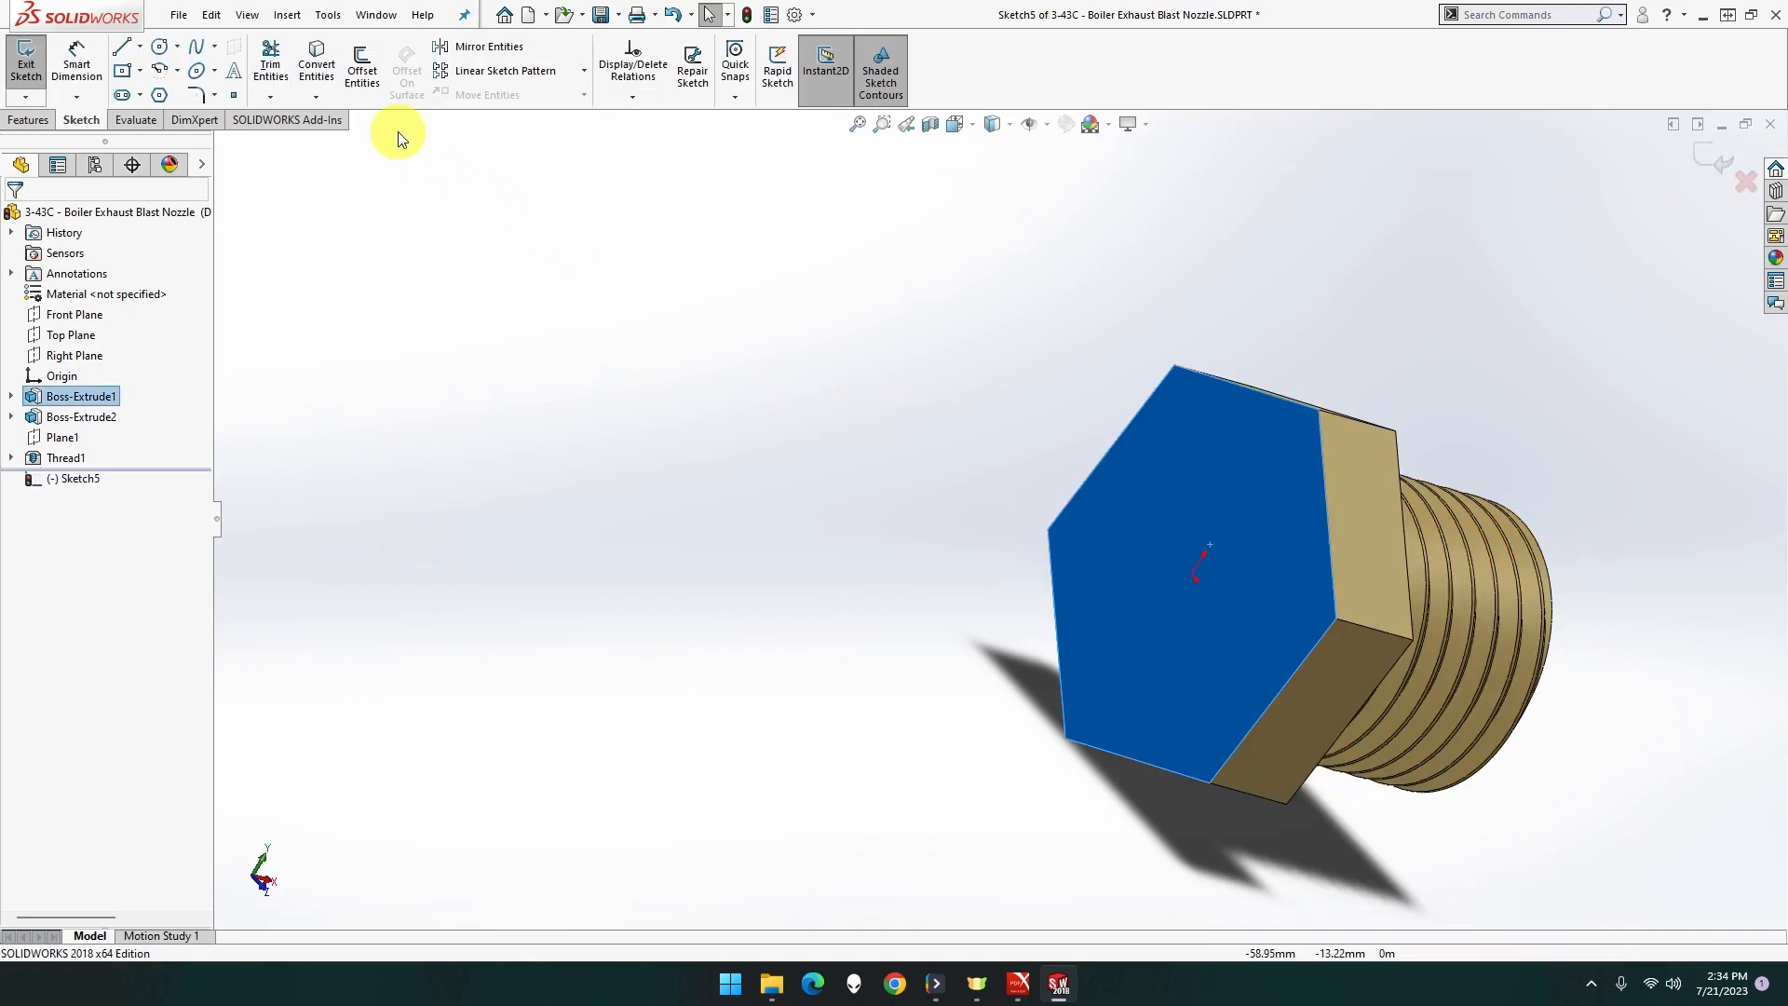
pyautogui.click(418, 231)
pyautogui.click(161, 47)
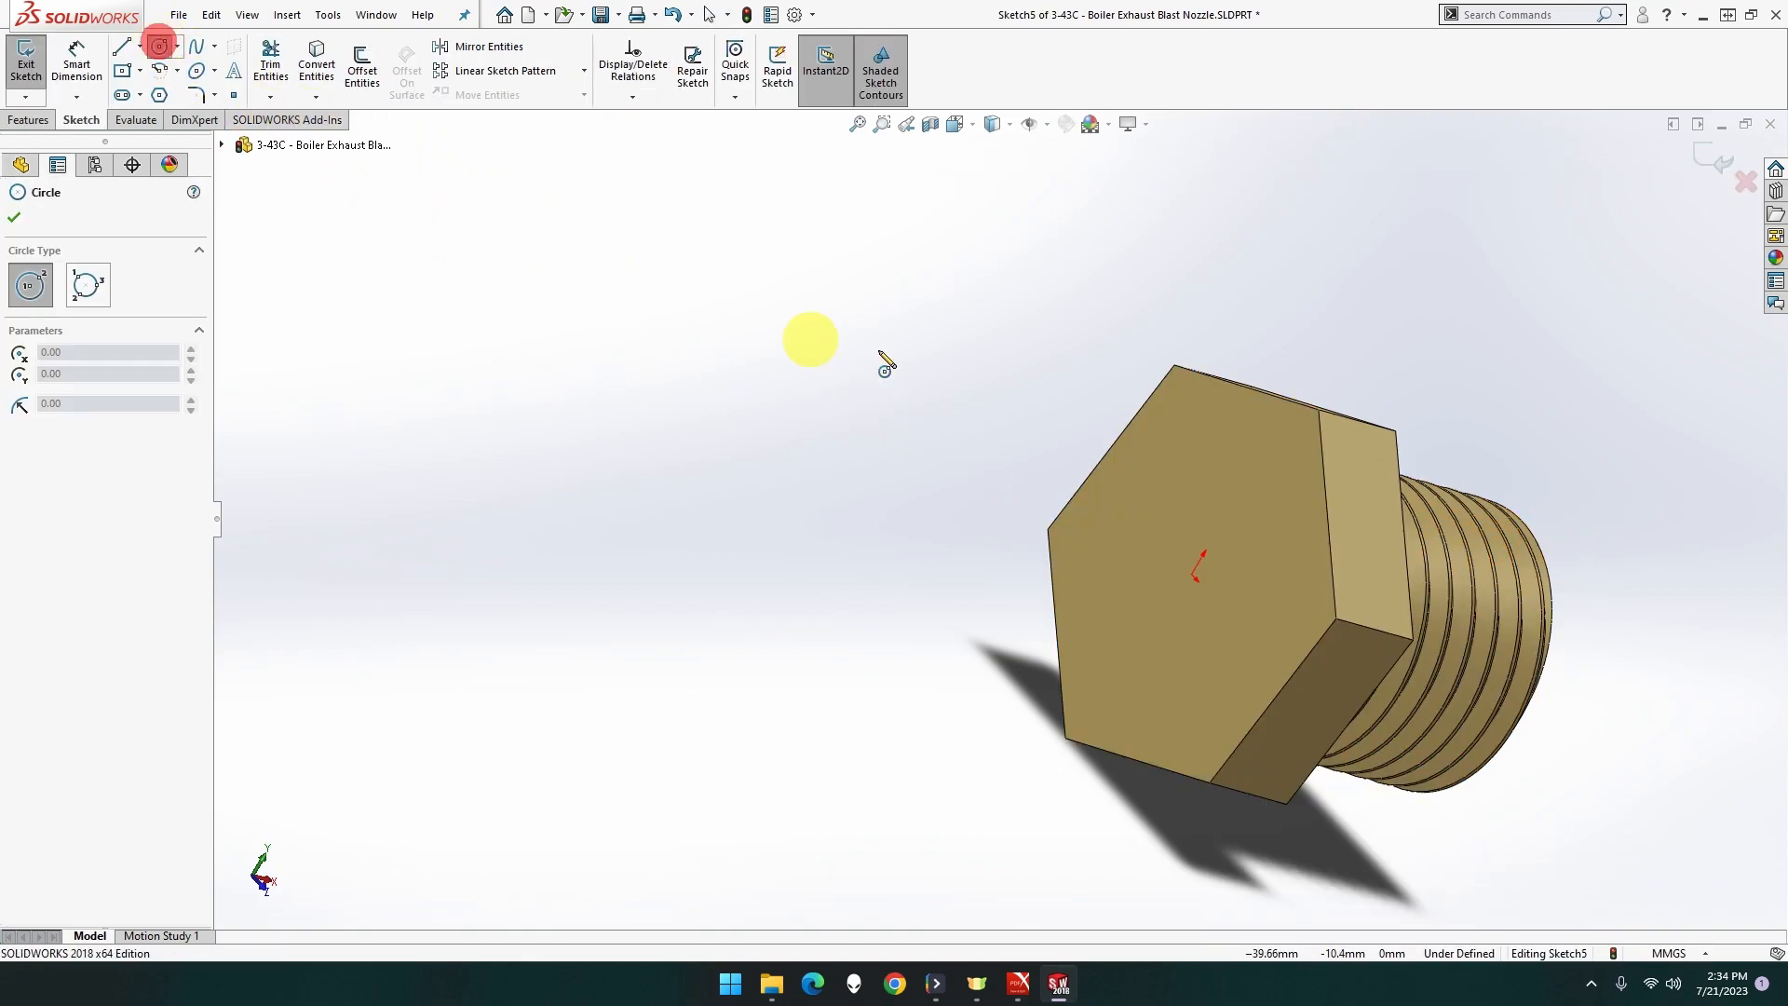
pyautogui.moveTo(1184, 576); pyautogui.dragTo(1264, 633)
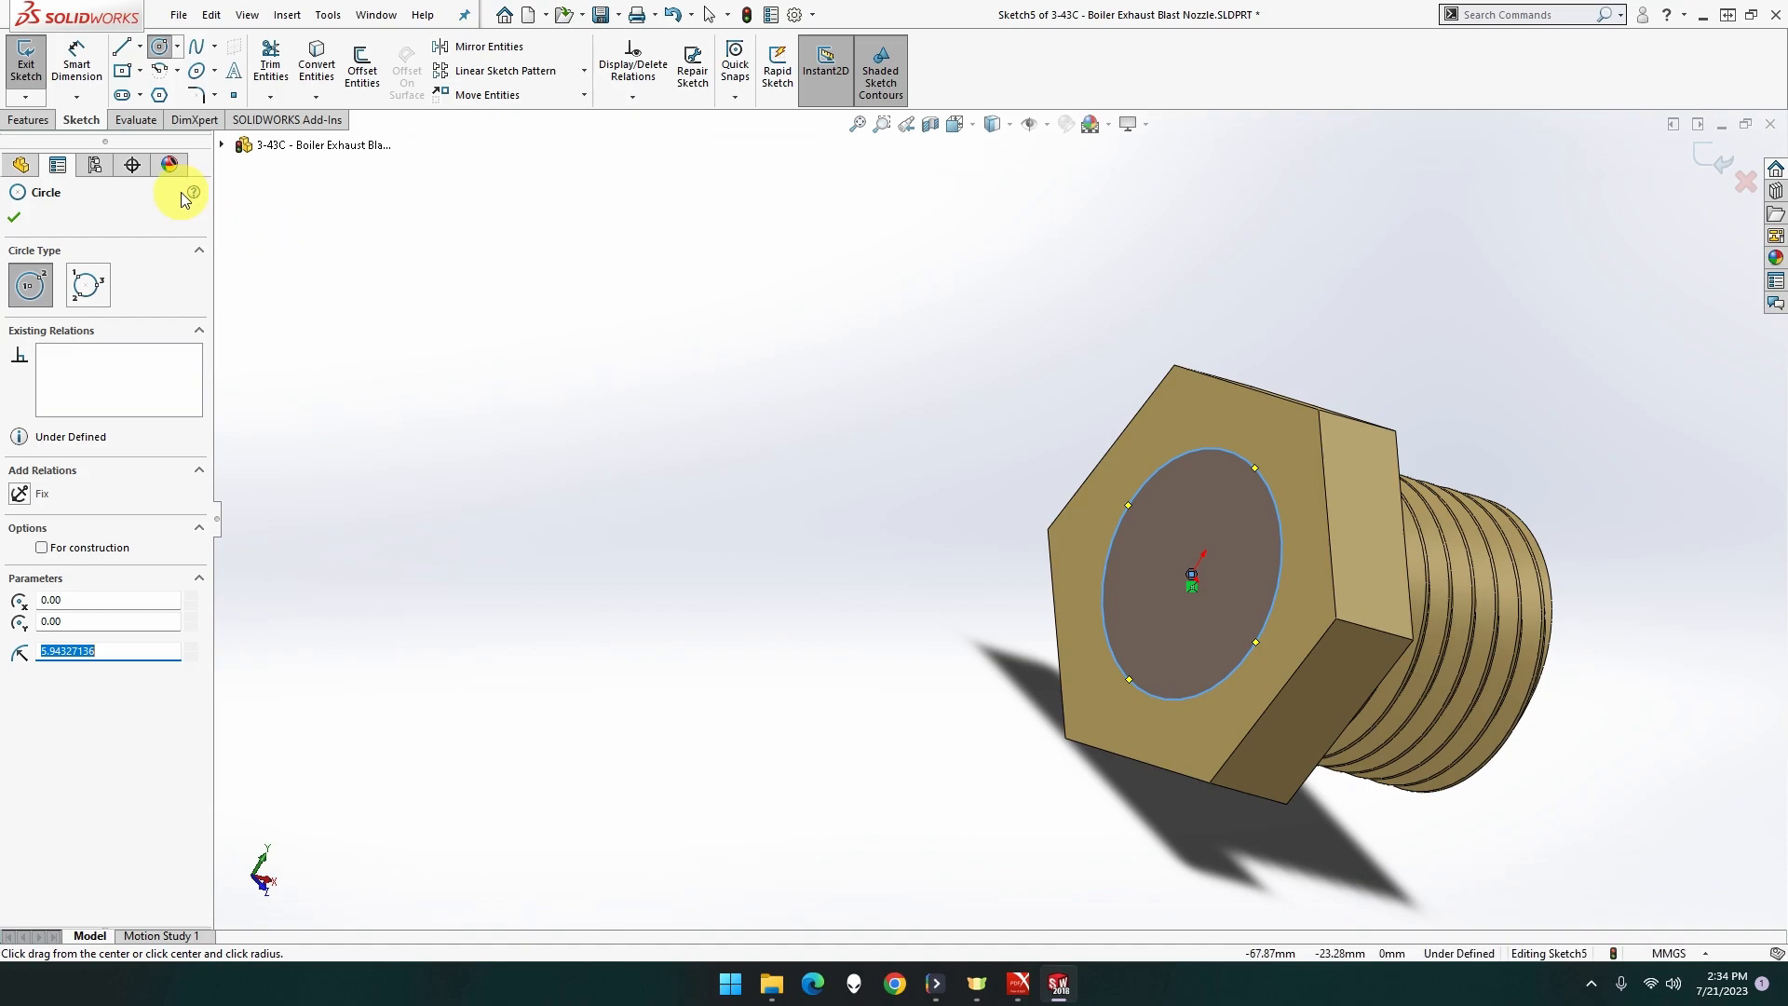
# Dimension the new circle on the hexagonal face to a diameter of 16 mm.
pyautogui.click(80, 76)
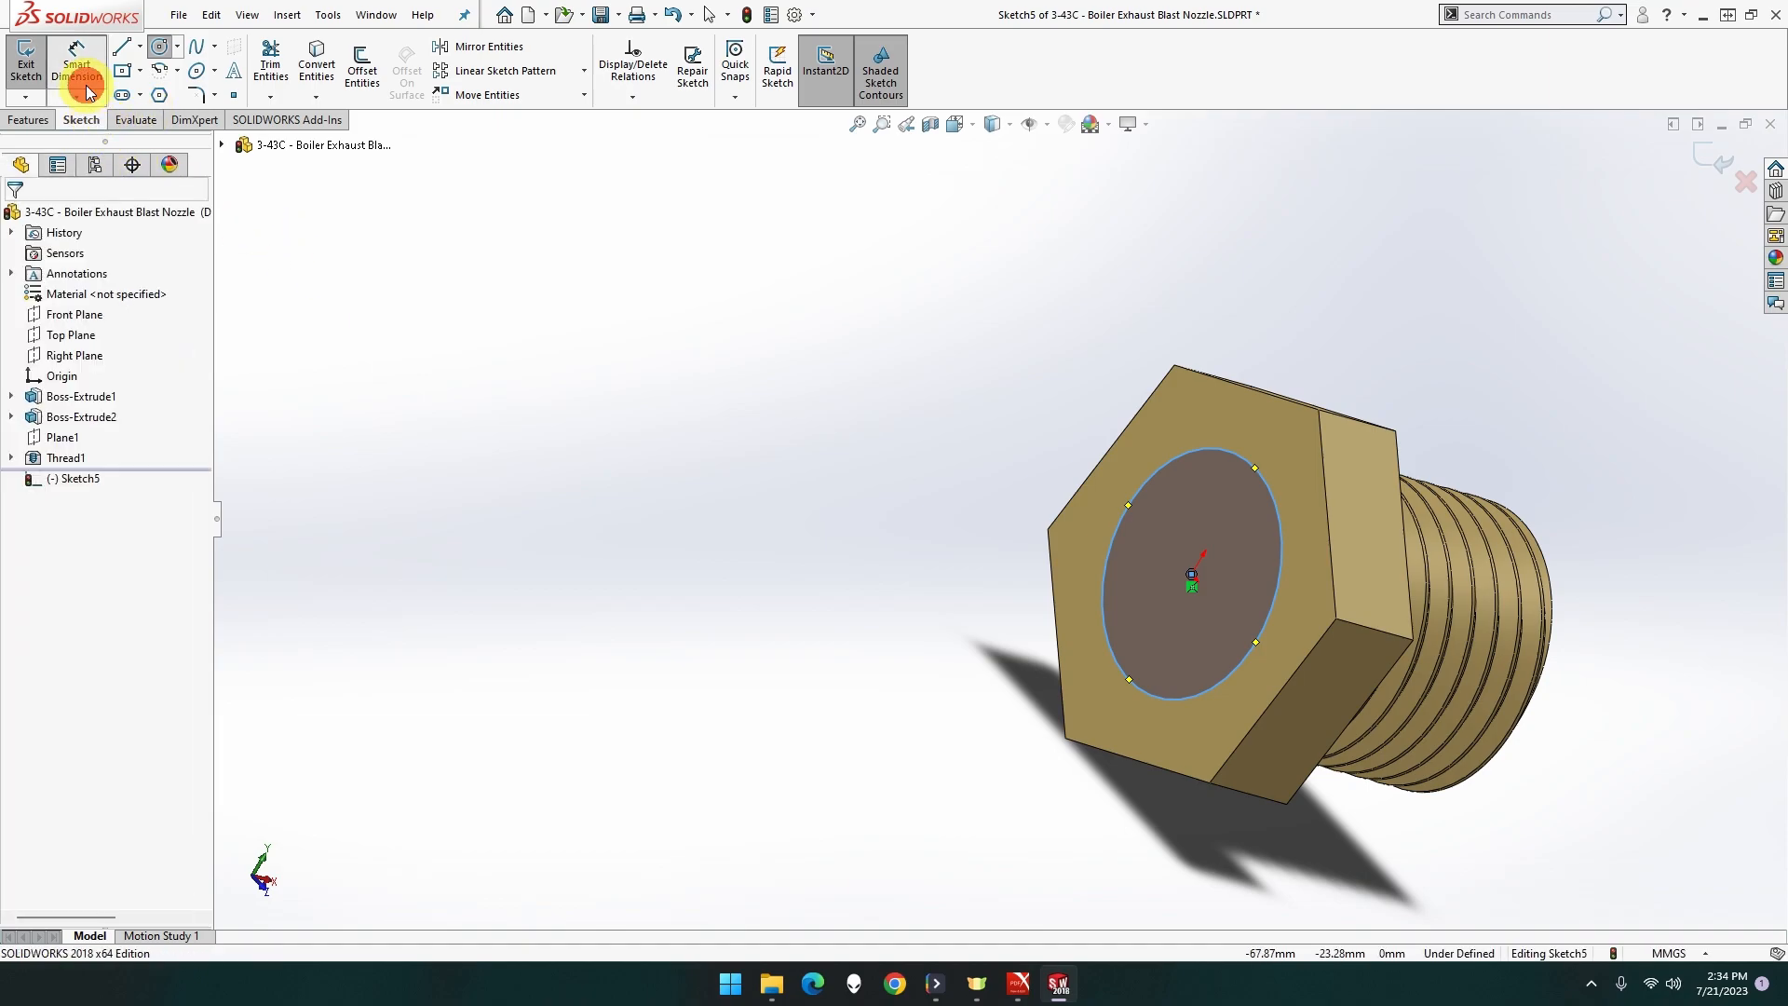
pyautogui.click(1226, 451)
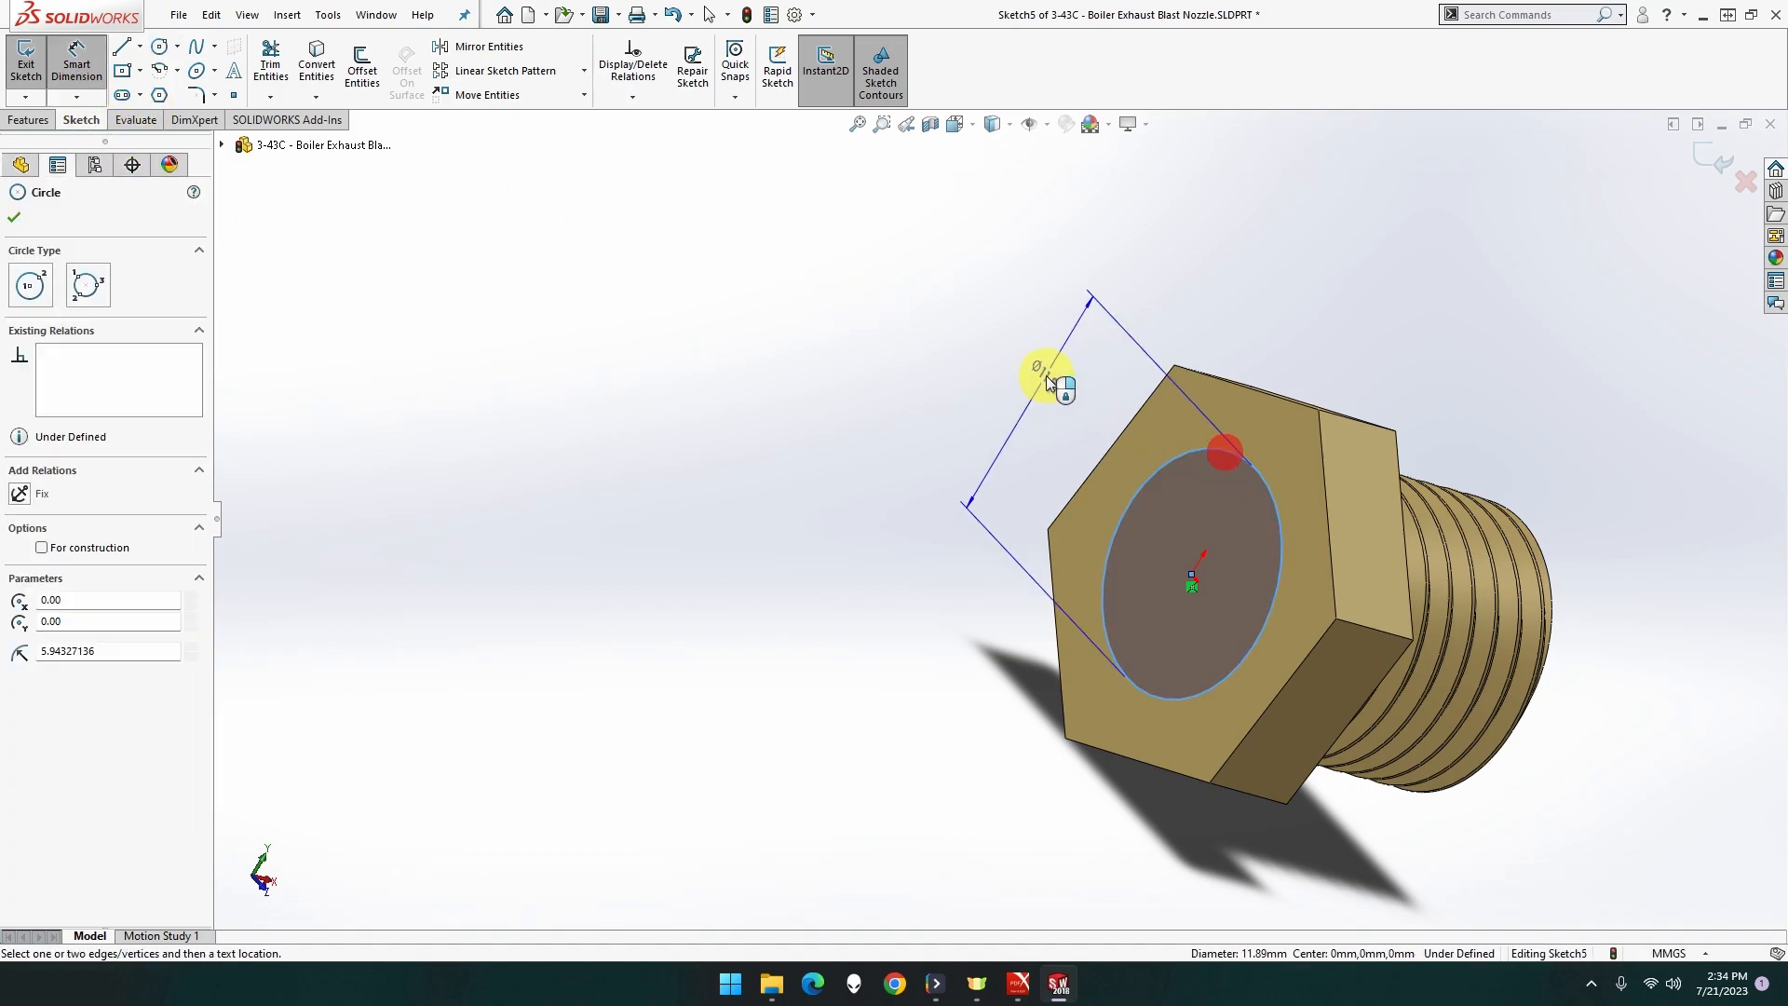
pyautogui.click(1161, 227)
pyautogui.write('16')
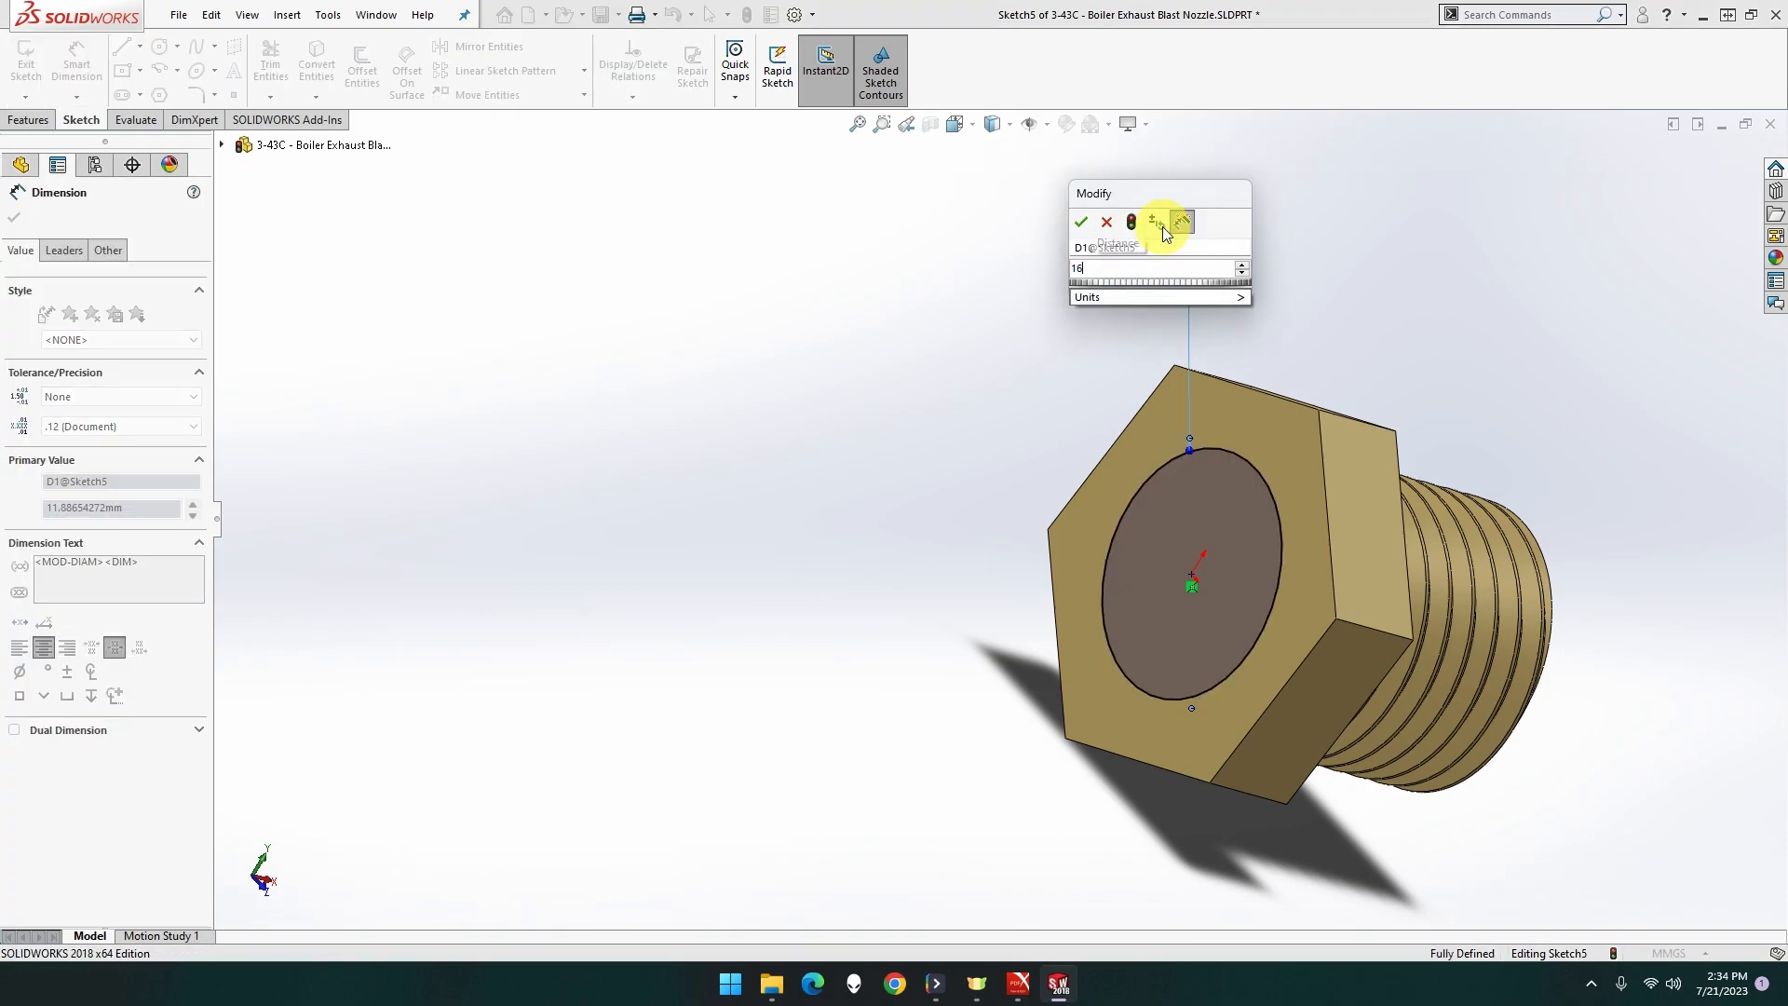
pyautogui.press('Return')
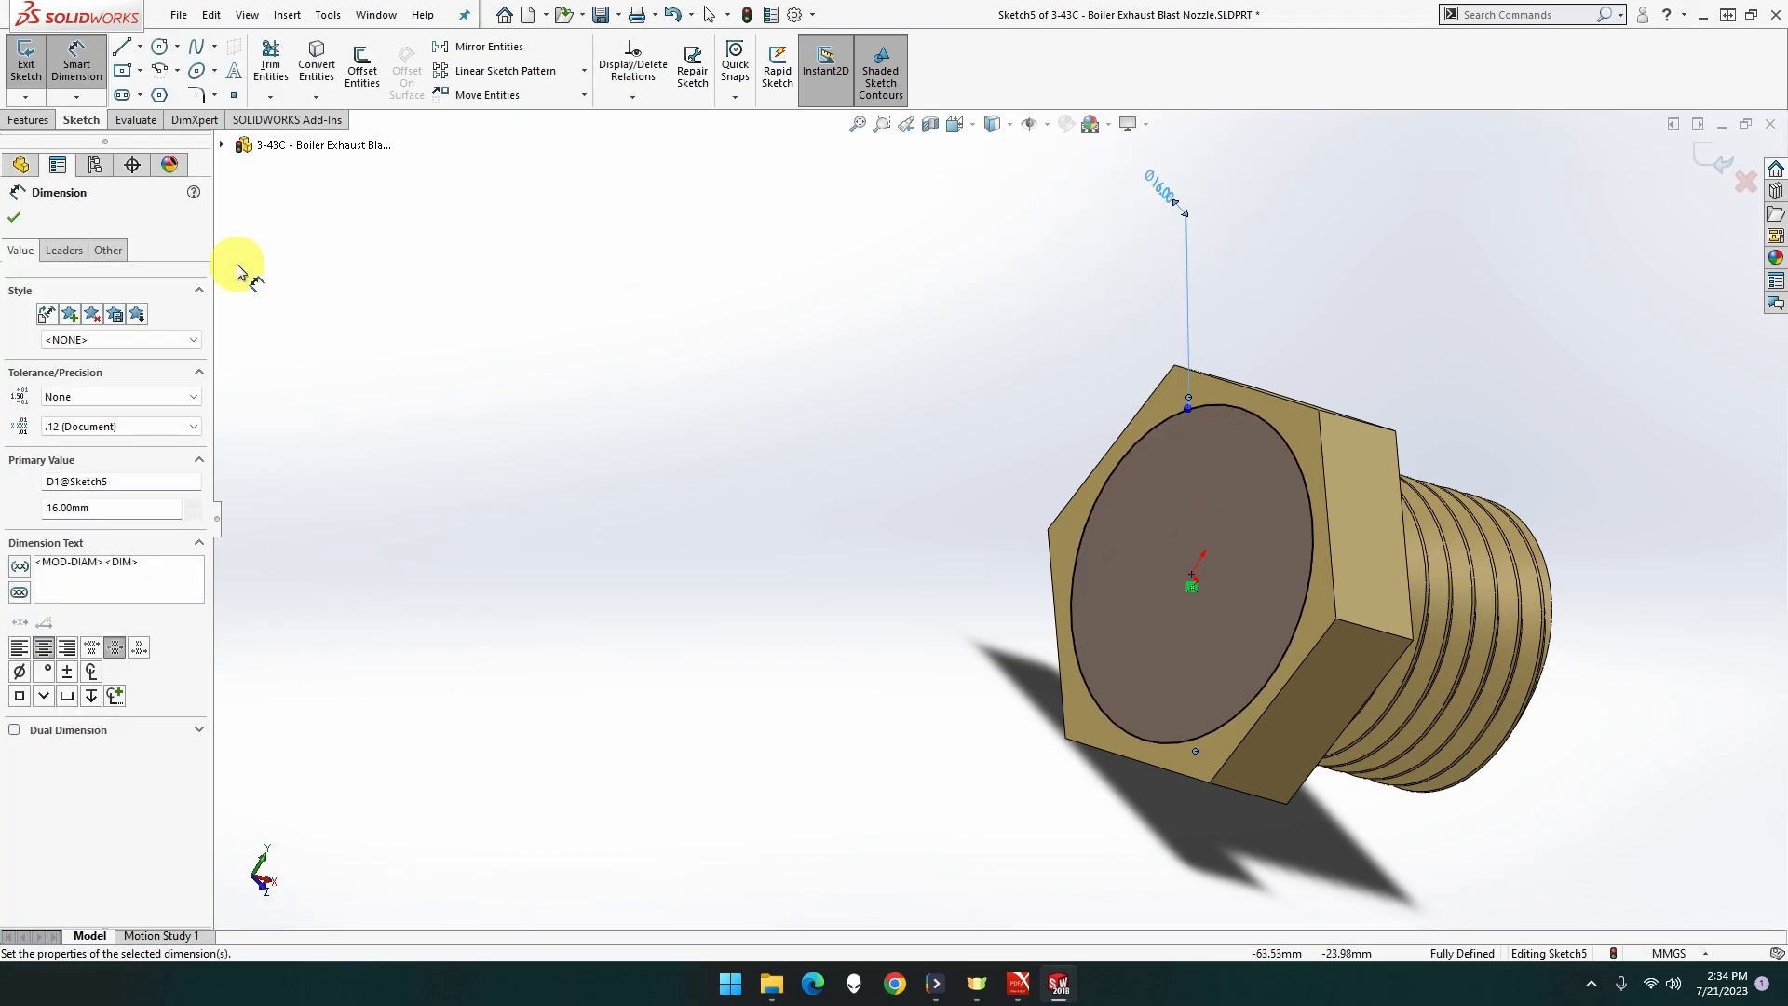
# Extrude the 16 mm circle 6 mm outward from the hexagonal face as a cylindrical boss.
pyautogui.click(28, 119)
pyautogui.click(35, 90)
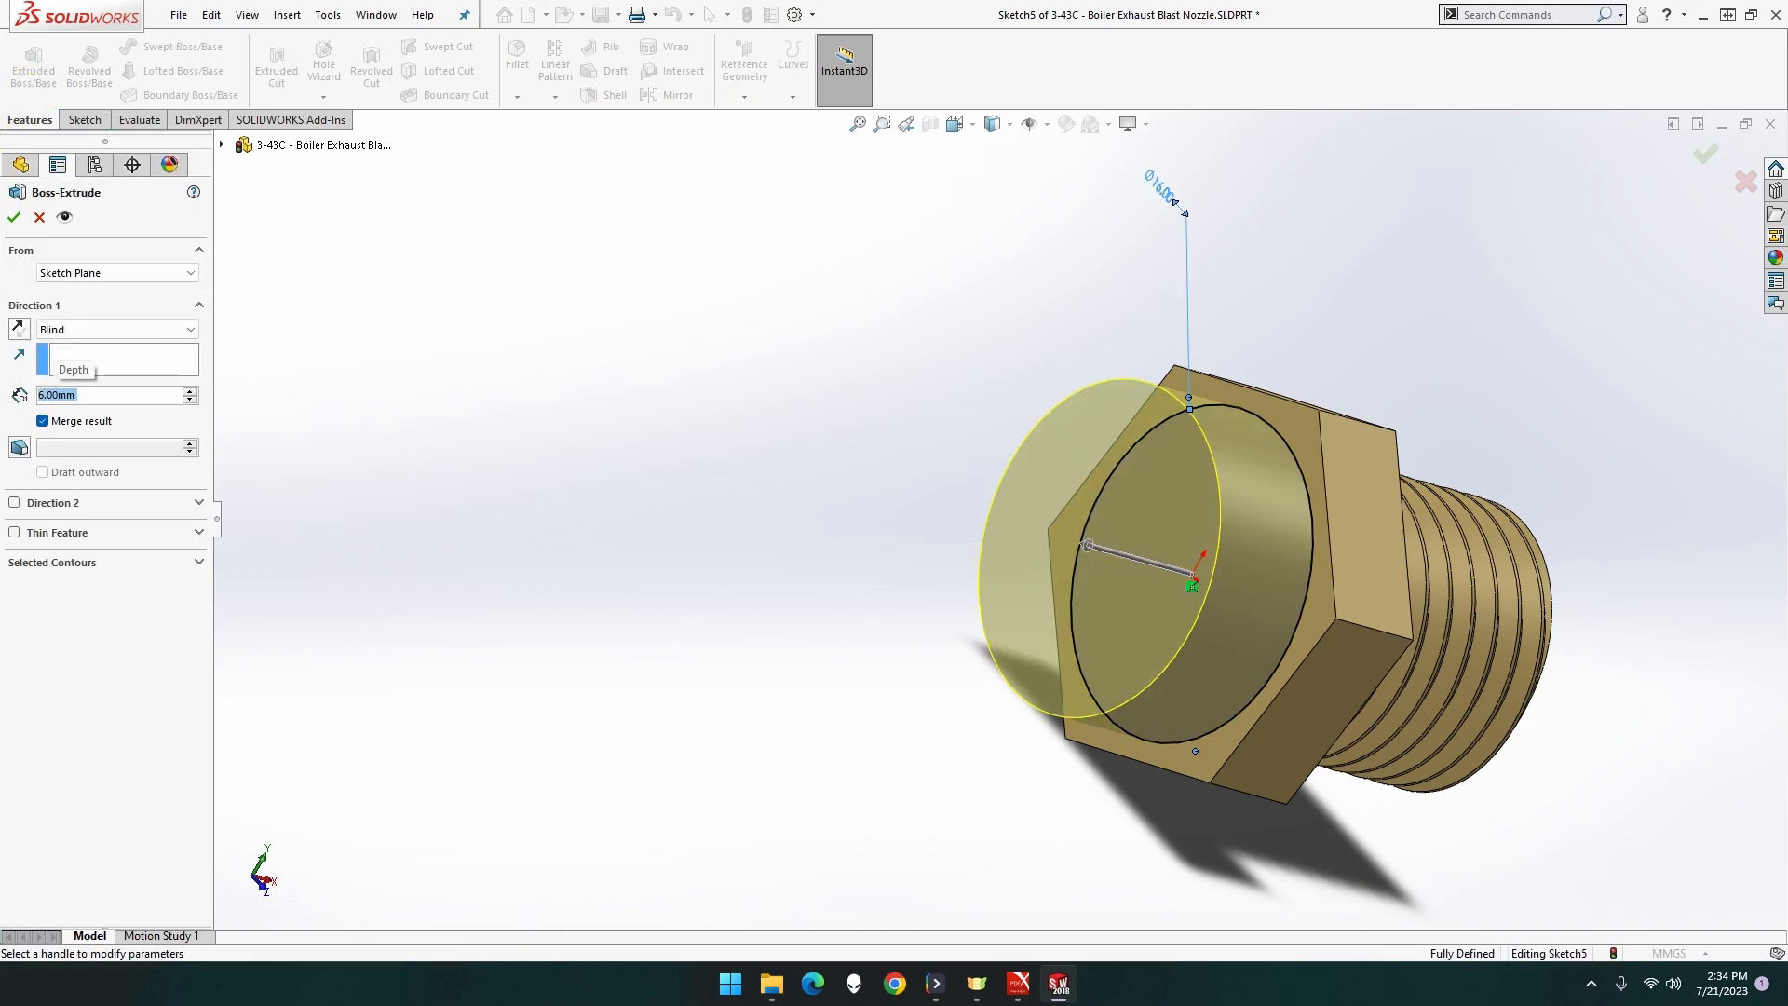
pyautogui.click(18, 221)
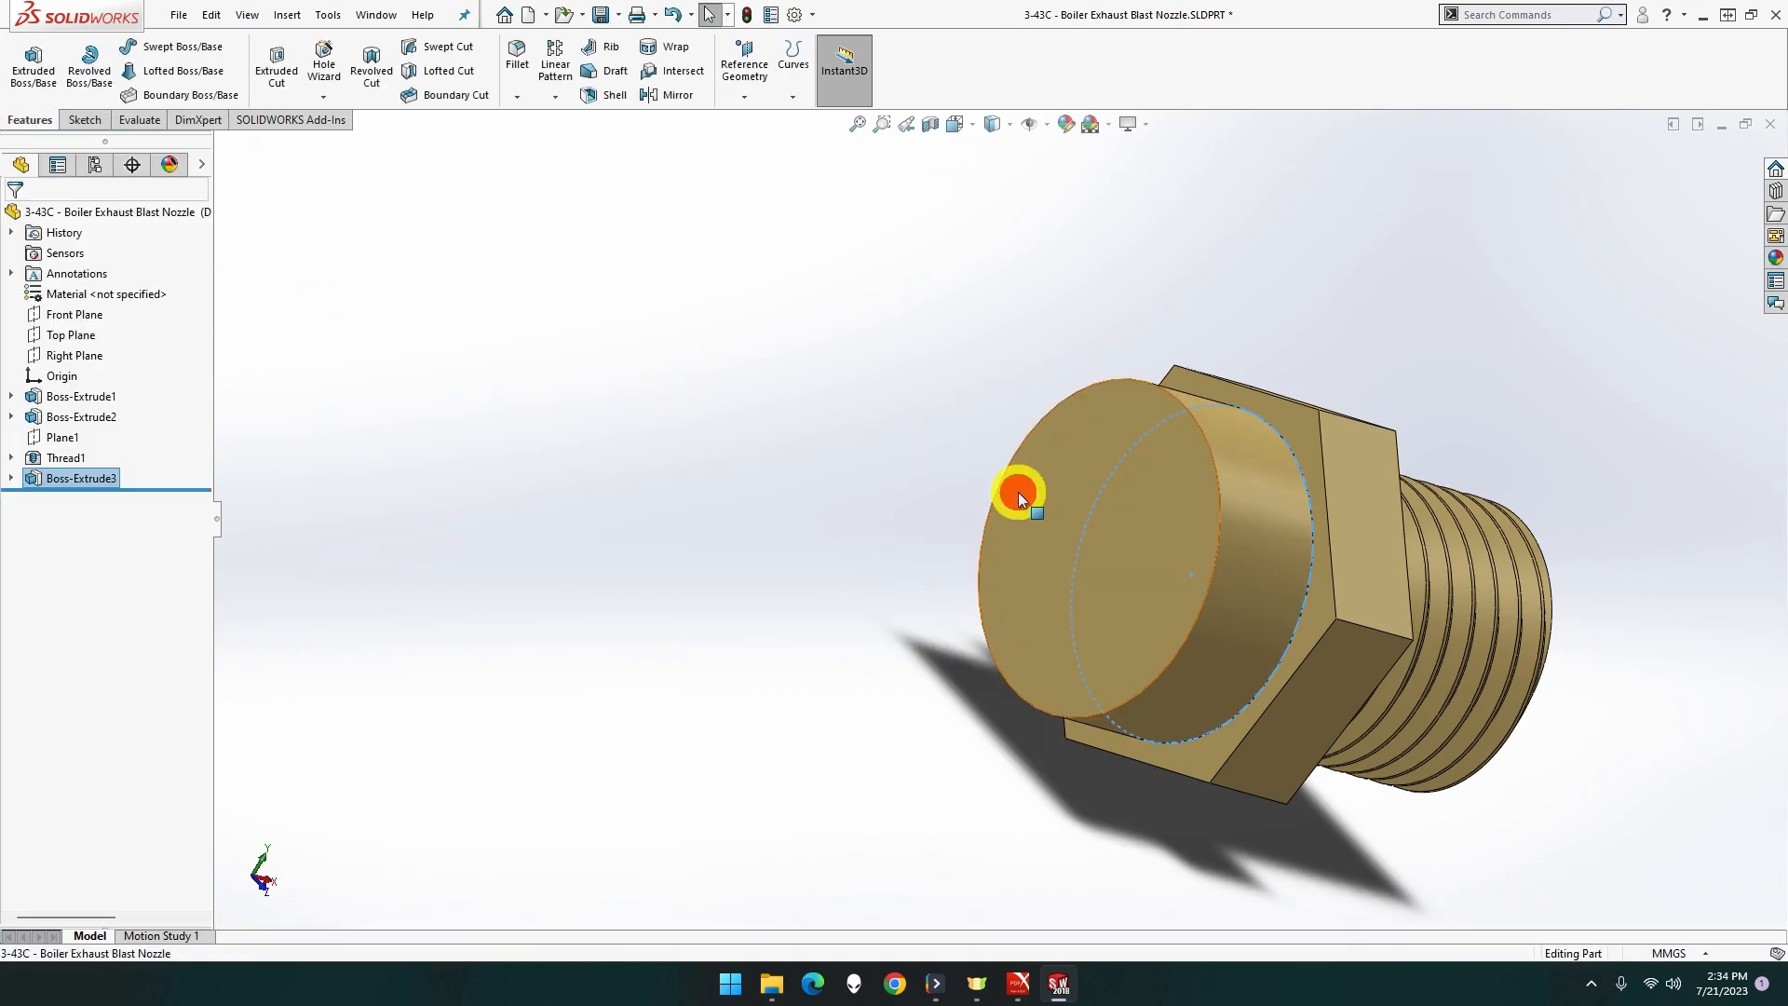
# Create a reference plane offset outward from the end face of the 16 mm boss.
pyautogui.click(1019, 491)
pyautogui.click(744, 97)
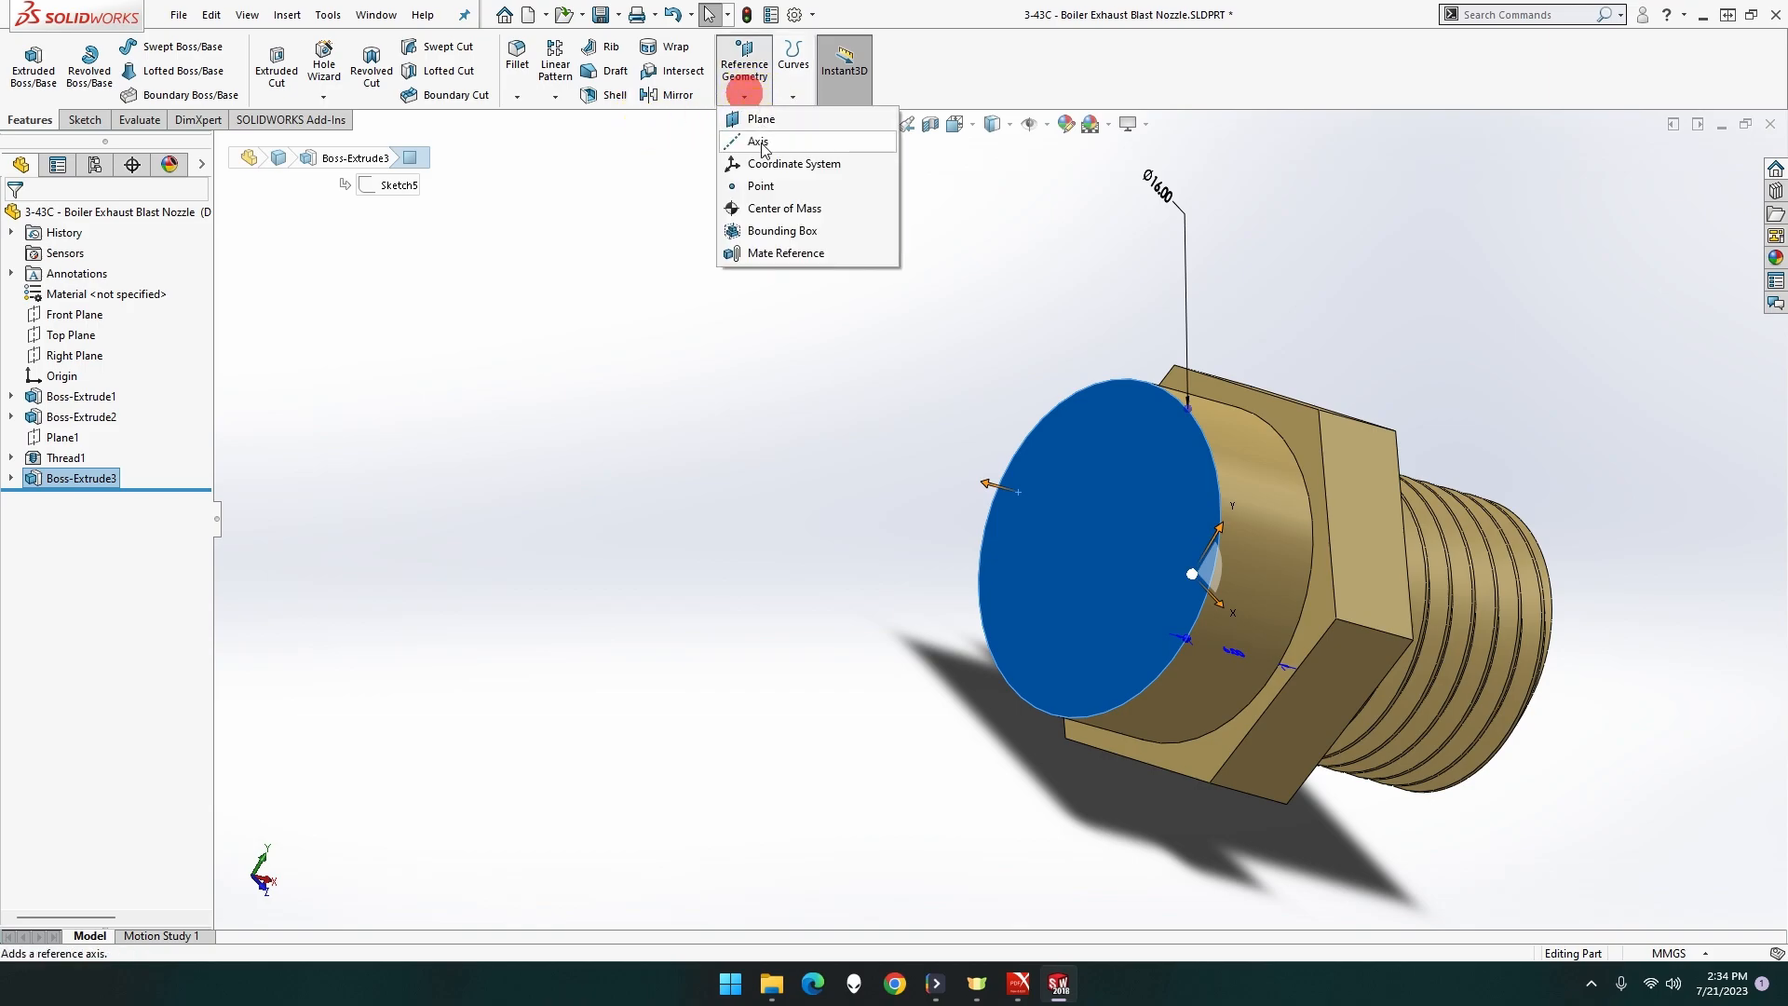
pyautogui.click(760, 119)
pyautogui.press('Return')
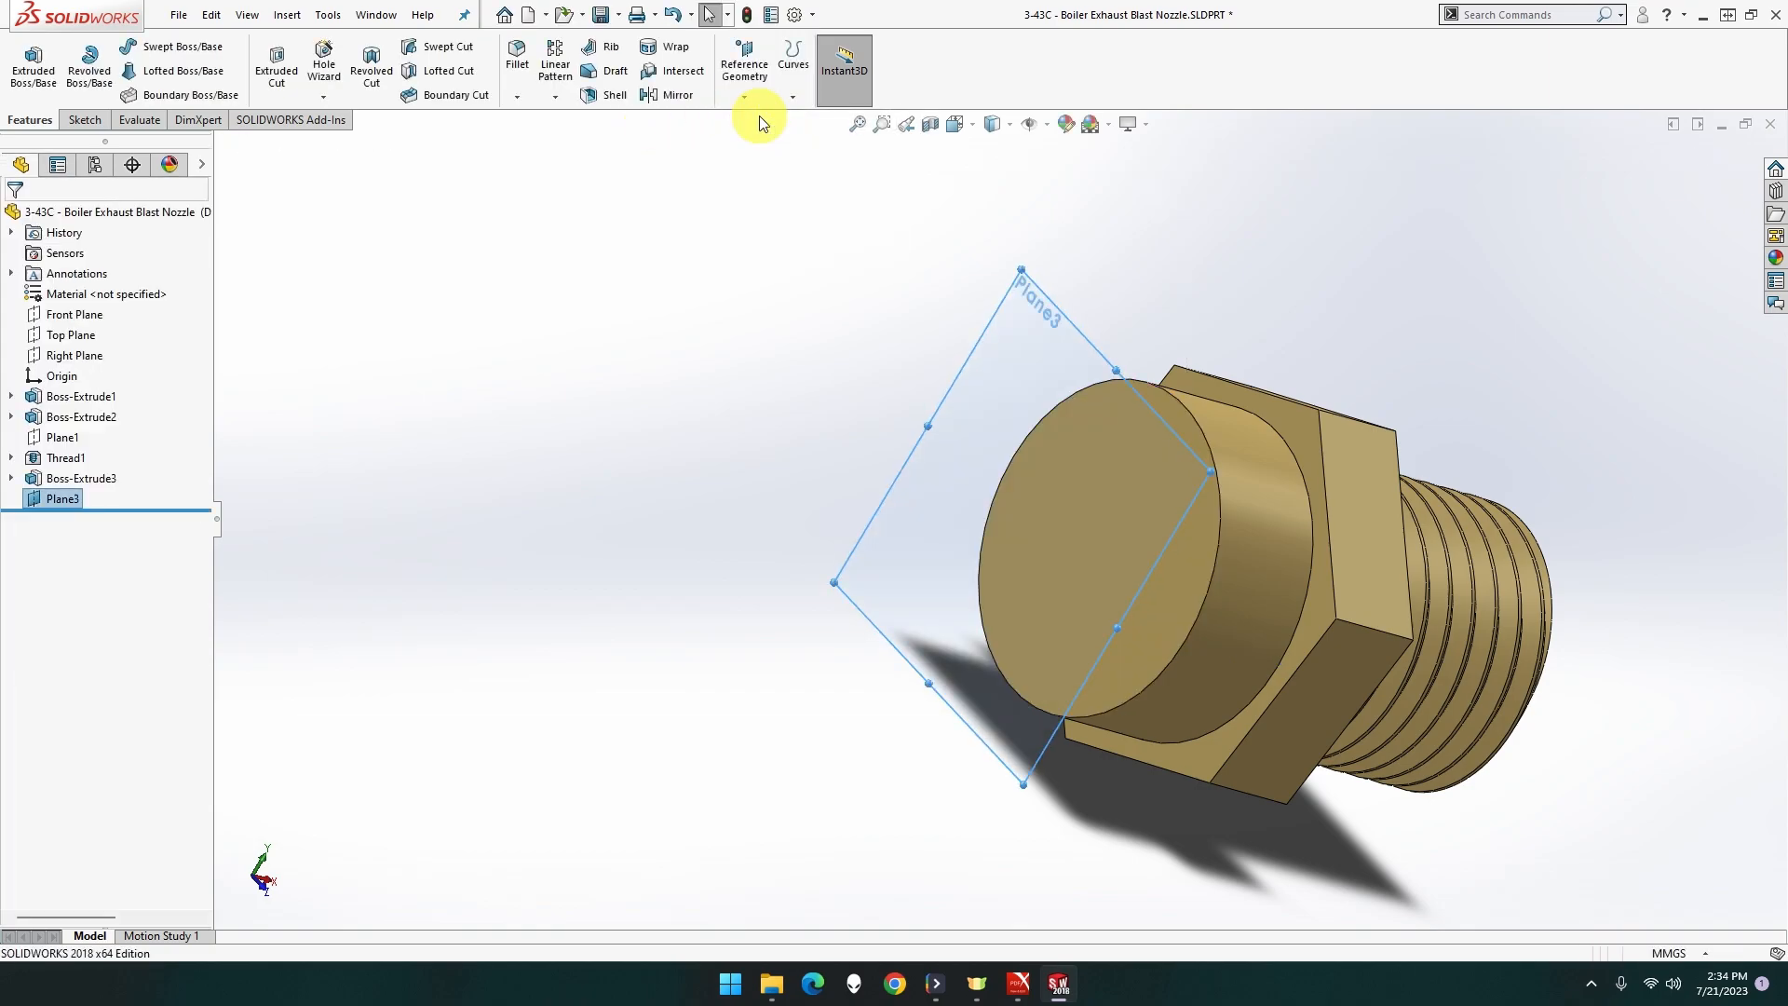
# Start a second Thread feature of type Metric Die with size M16x1.5.
pyautogui.click(314, 93)
pyautogui.click(352, 164)
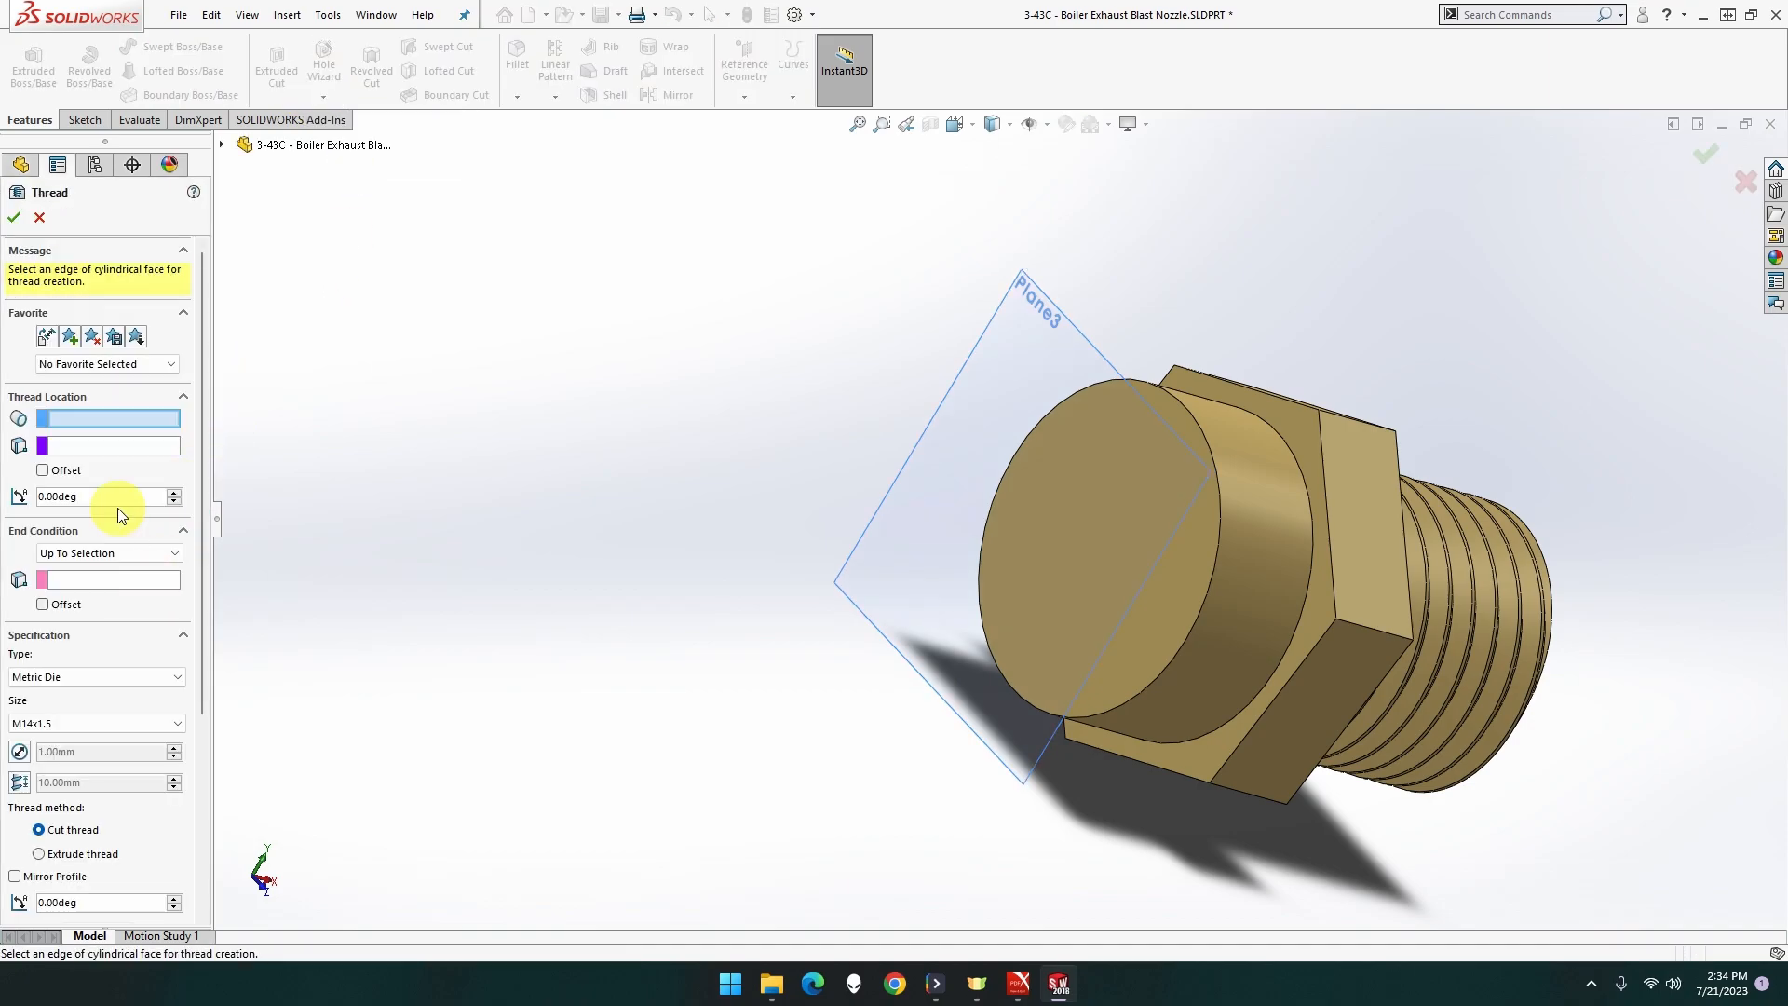
pyautogui.click(93, 724)
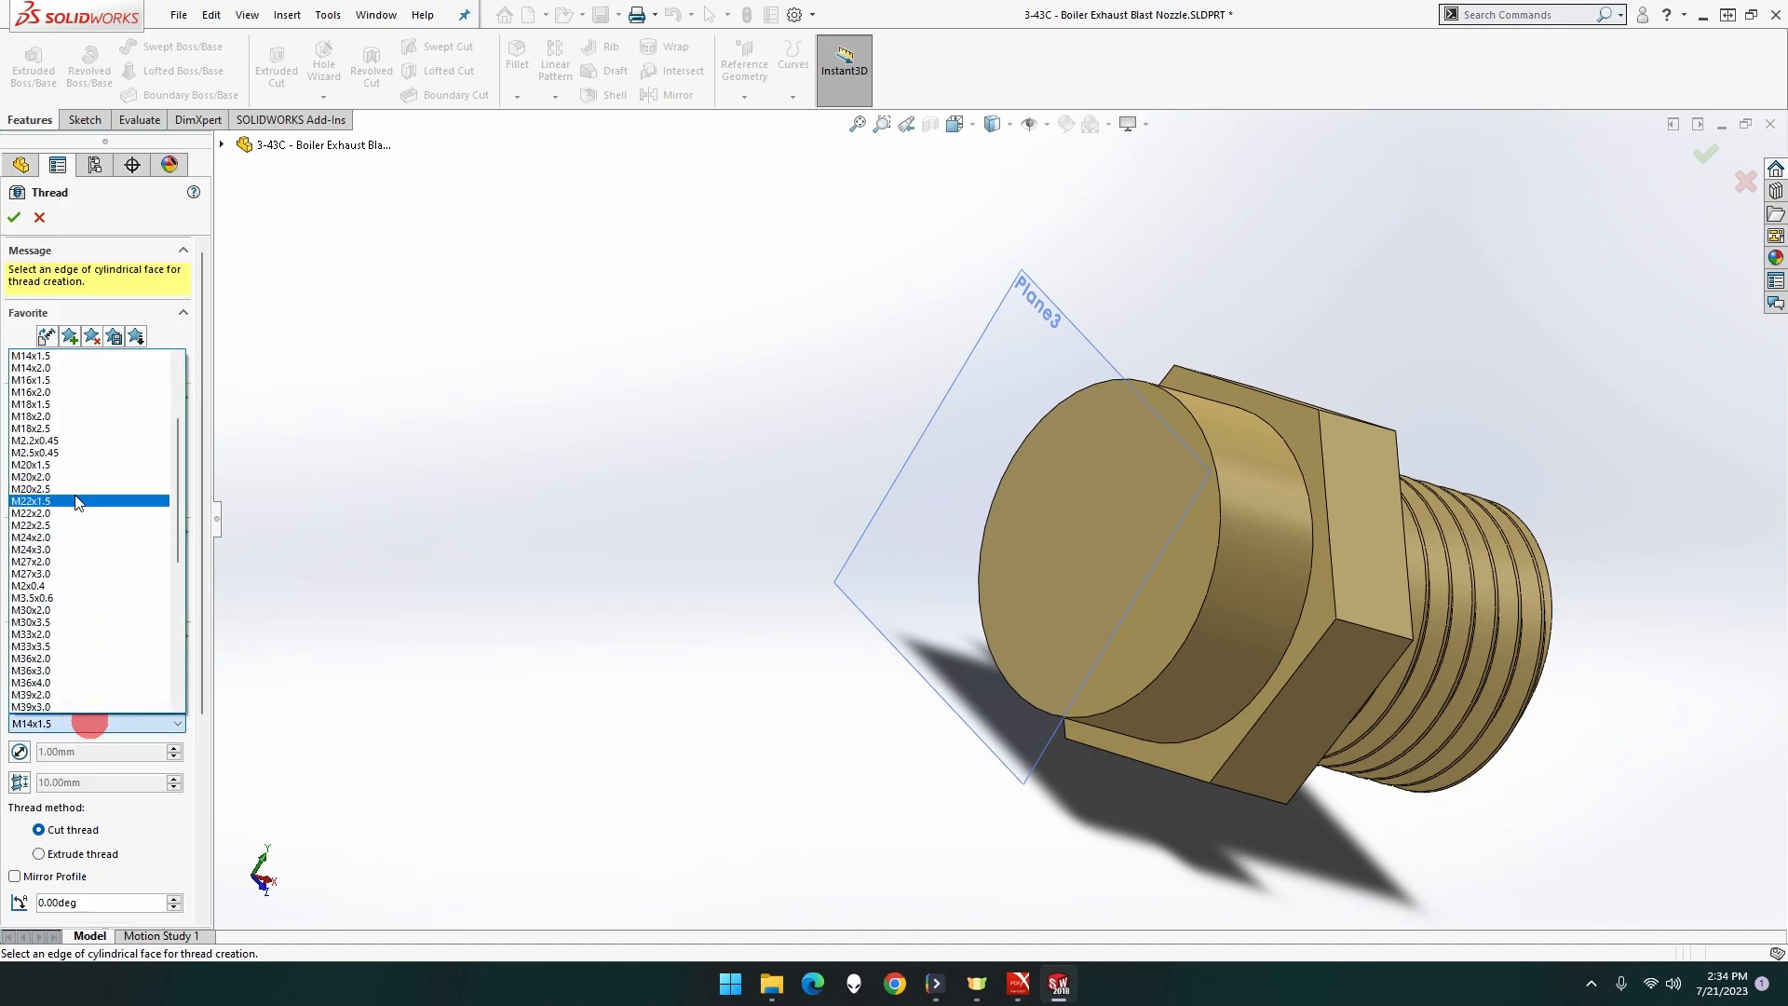
pyautogui.click(74, 381)
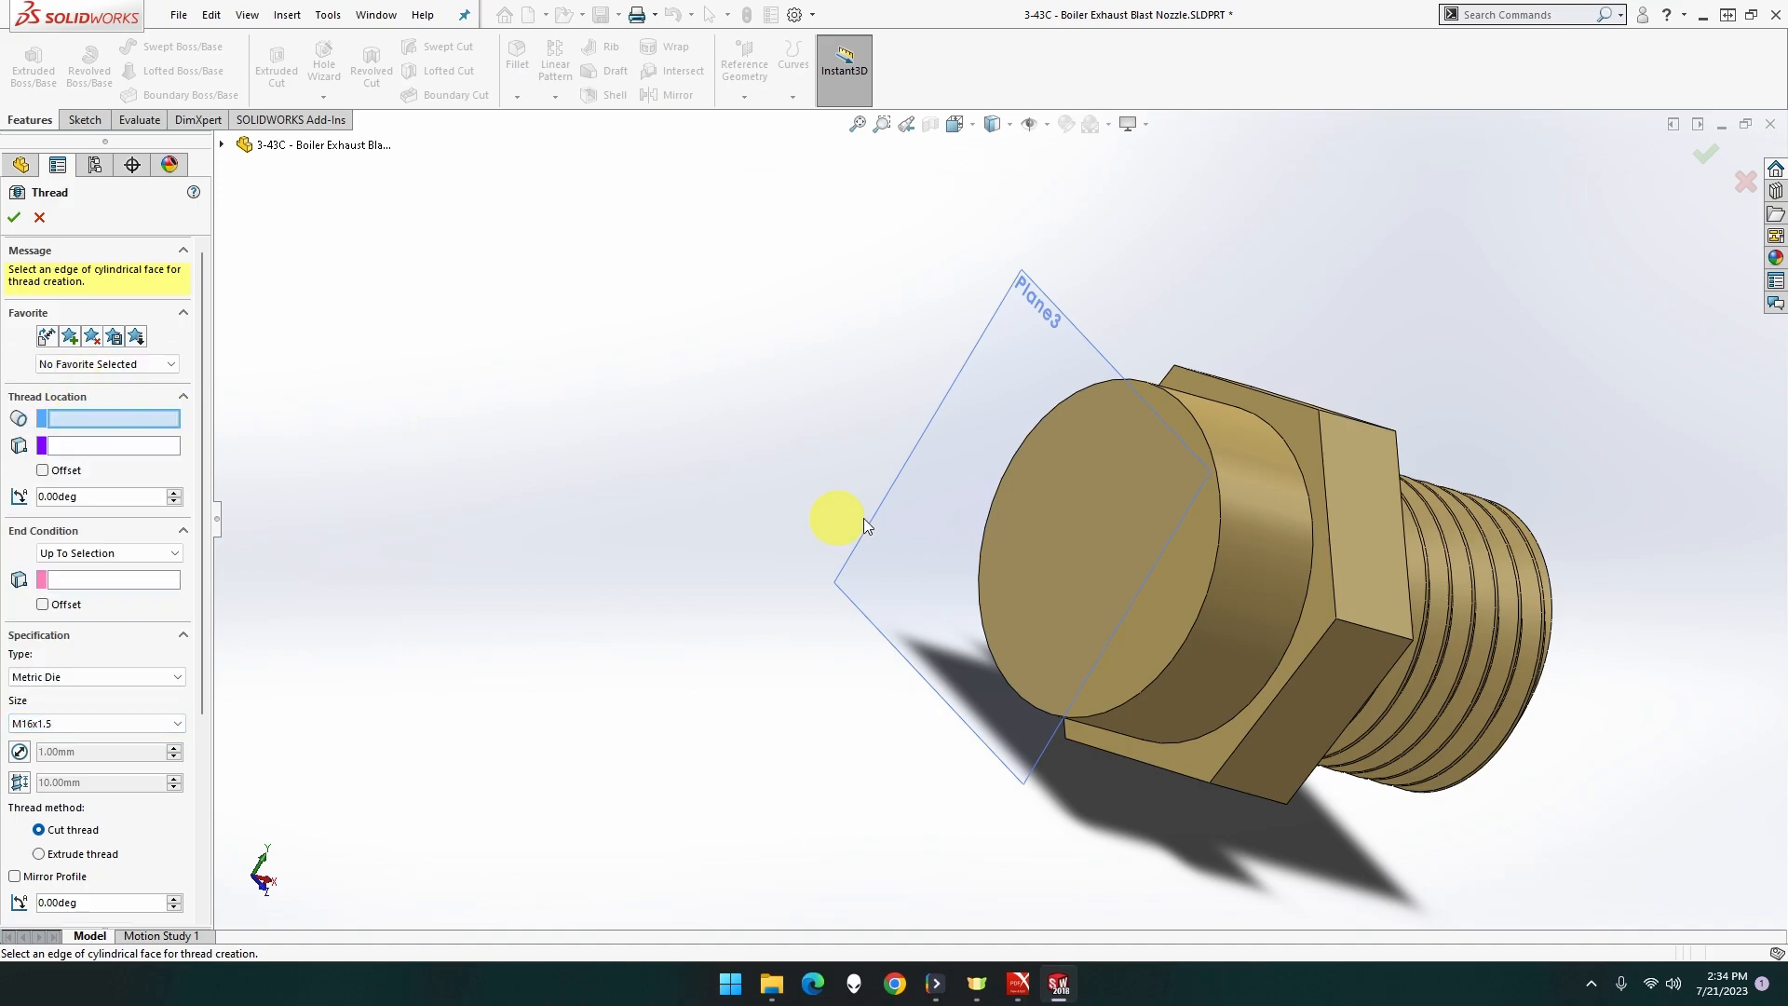
# Run the M16x1.5 thread around the boss's outer end edge, starting at the offset reference plane and ending at the edge on the hexagonal face.
pyautogui.click(1218, 550)
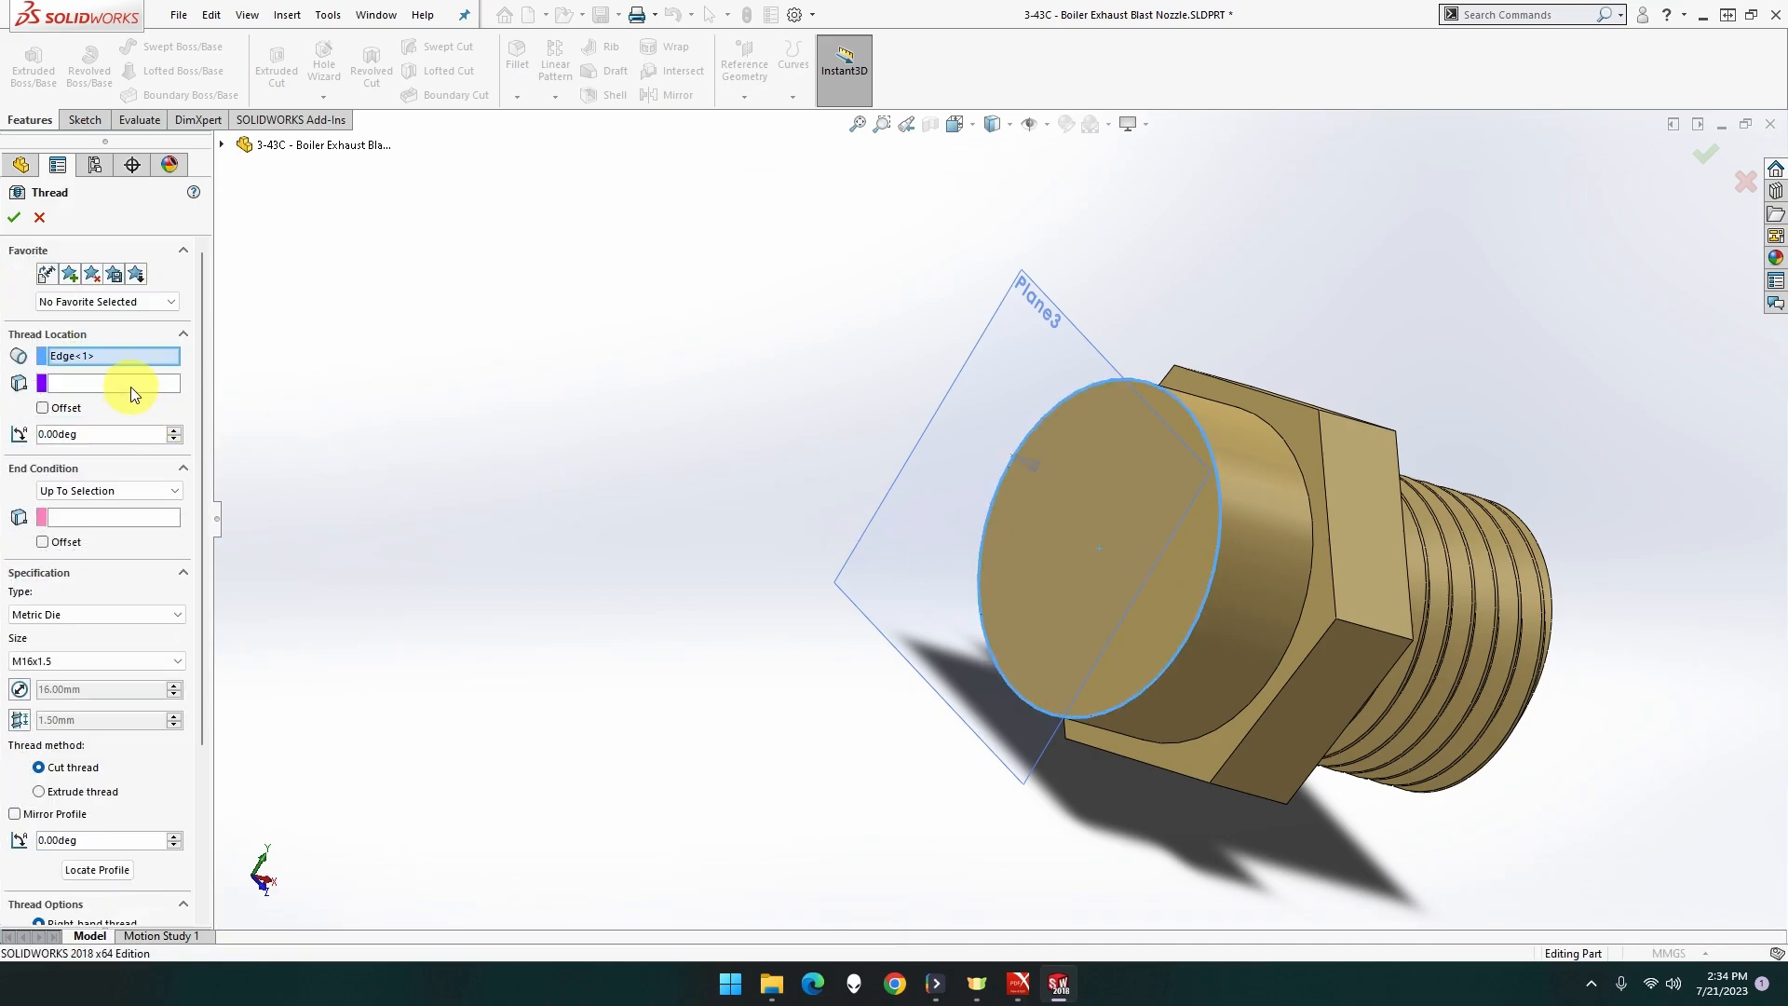
pyautogui.click(130, 384)
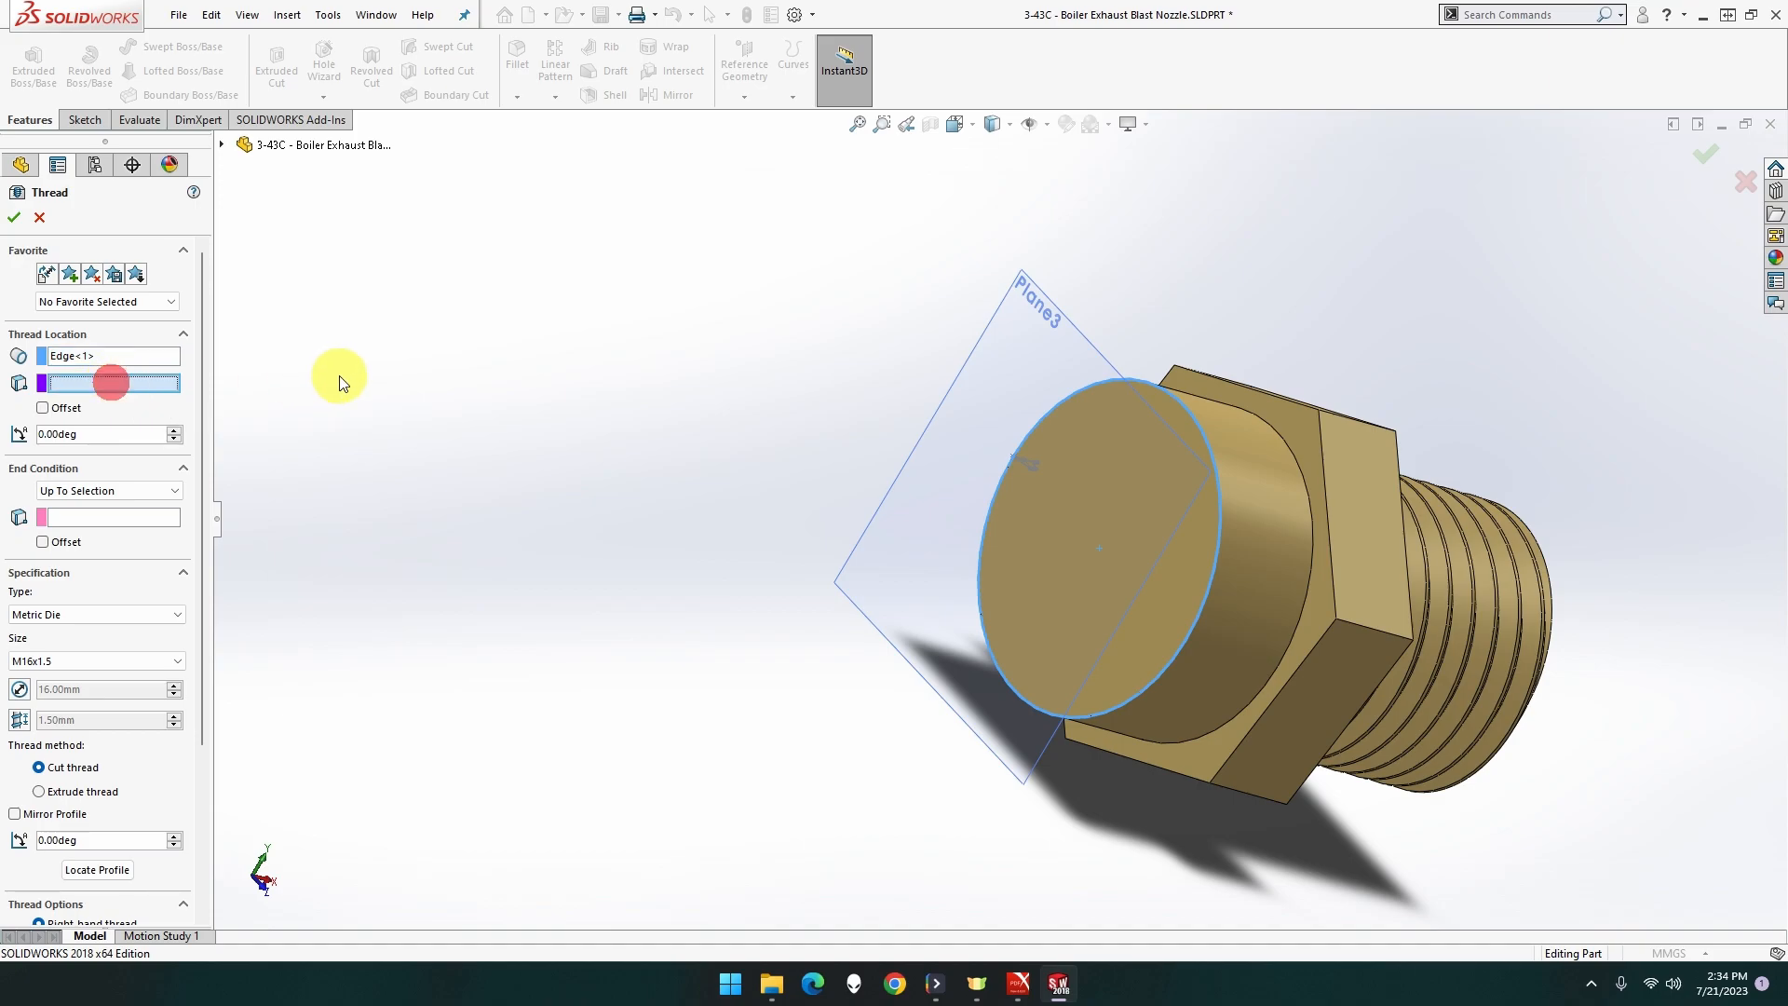
pyautogui.click(1034, 350)
pyautogui.click(108, 522)
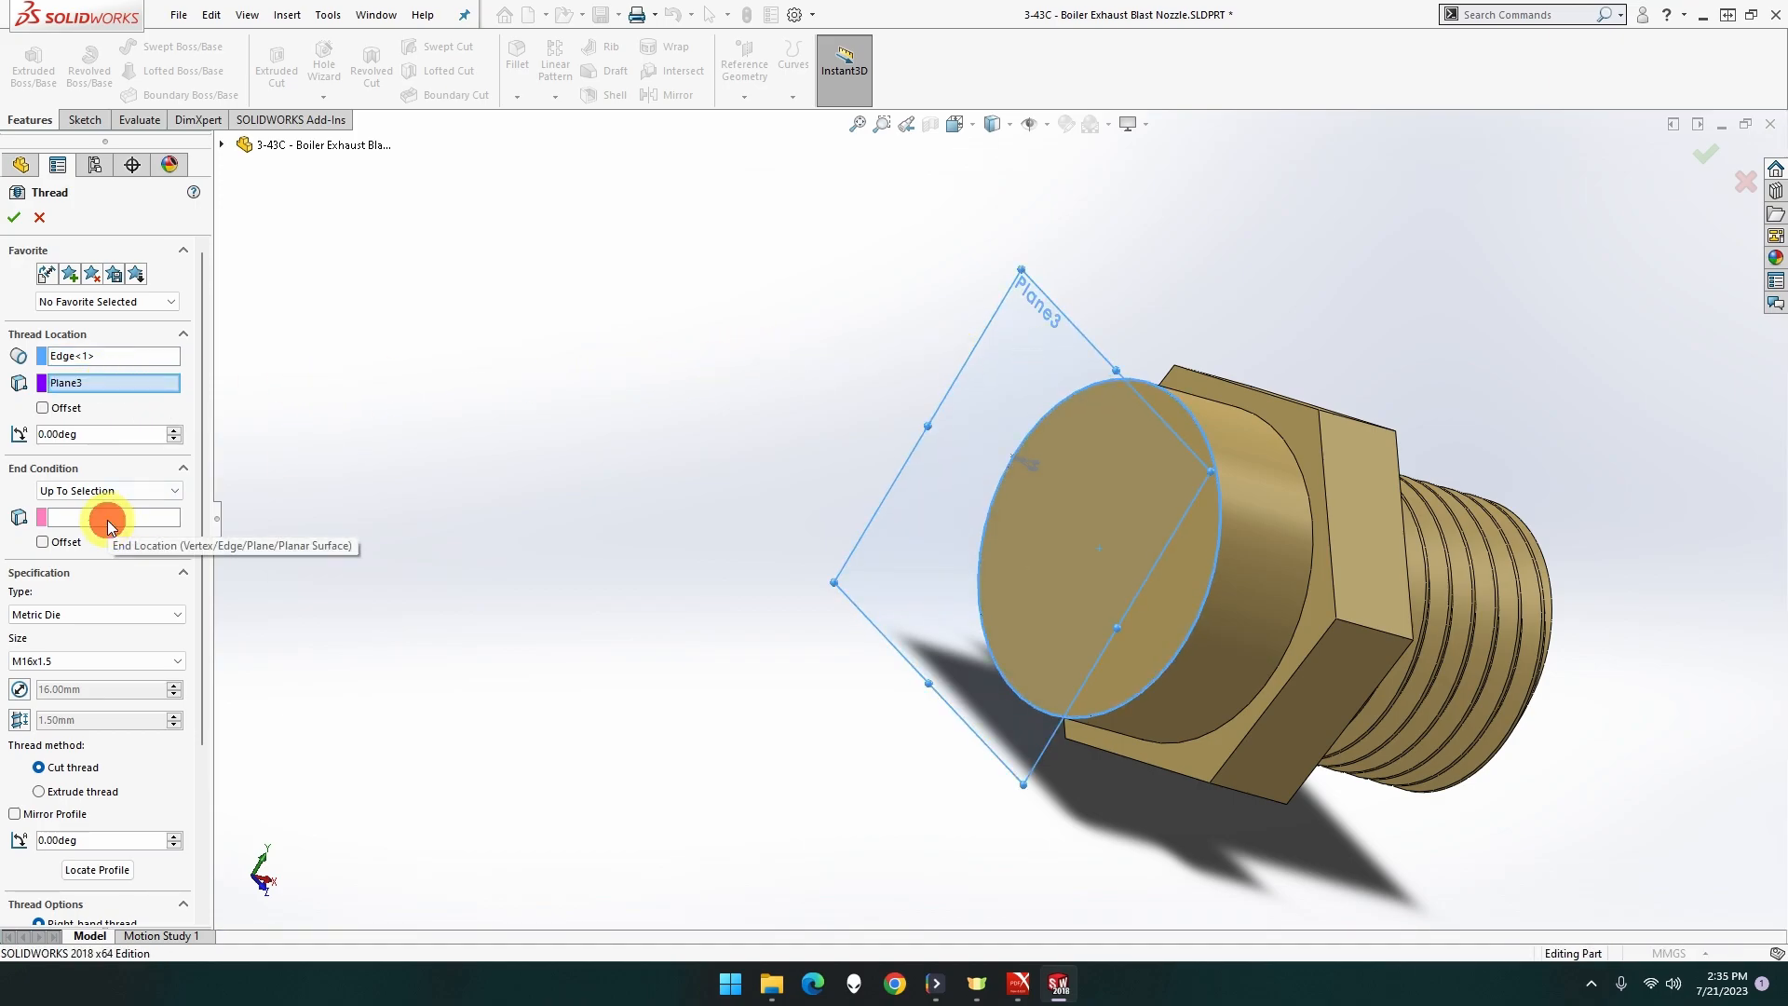
pyautogui.click(91, 522)
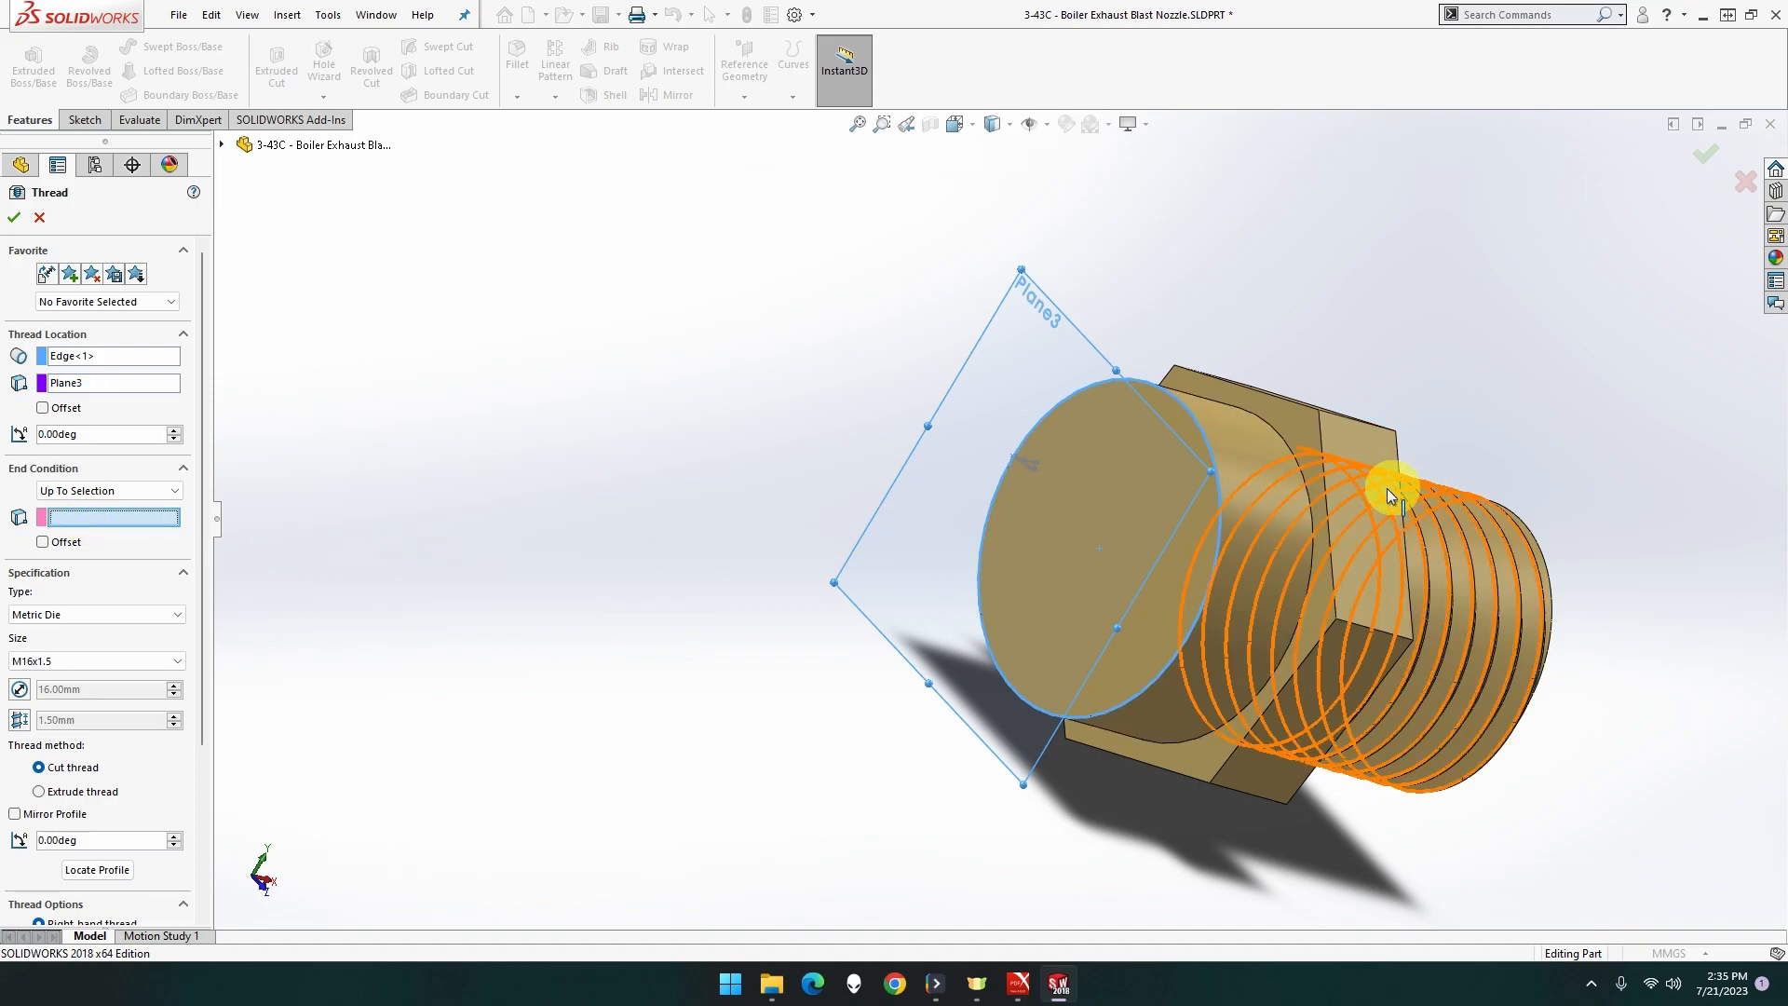
pyautogui.click(1306, 486)
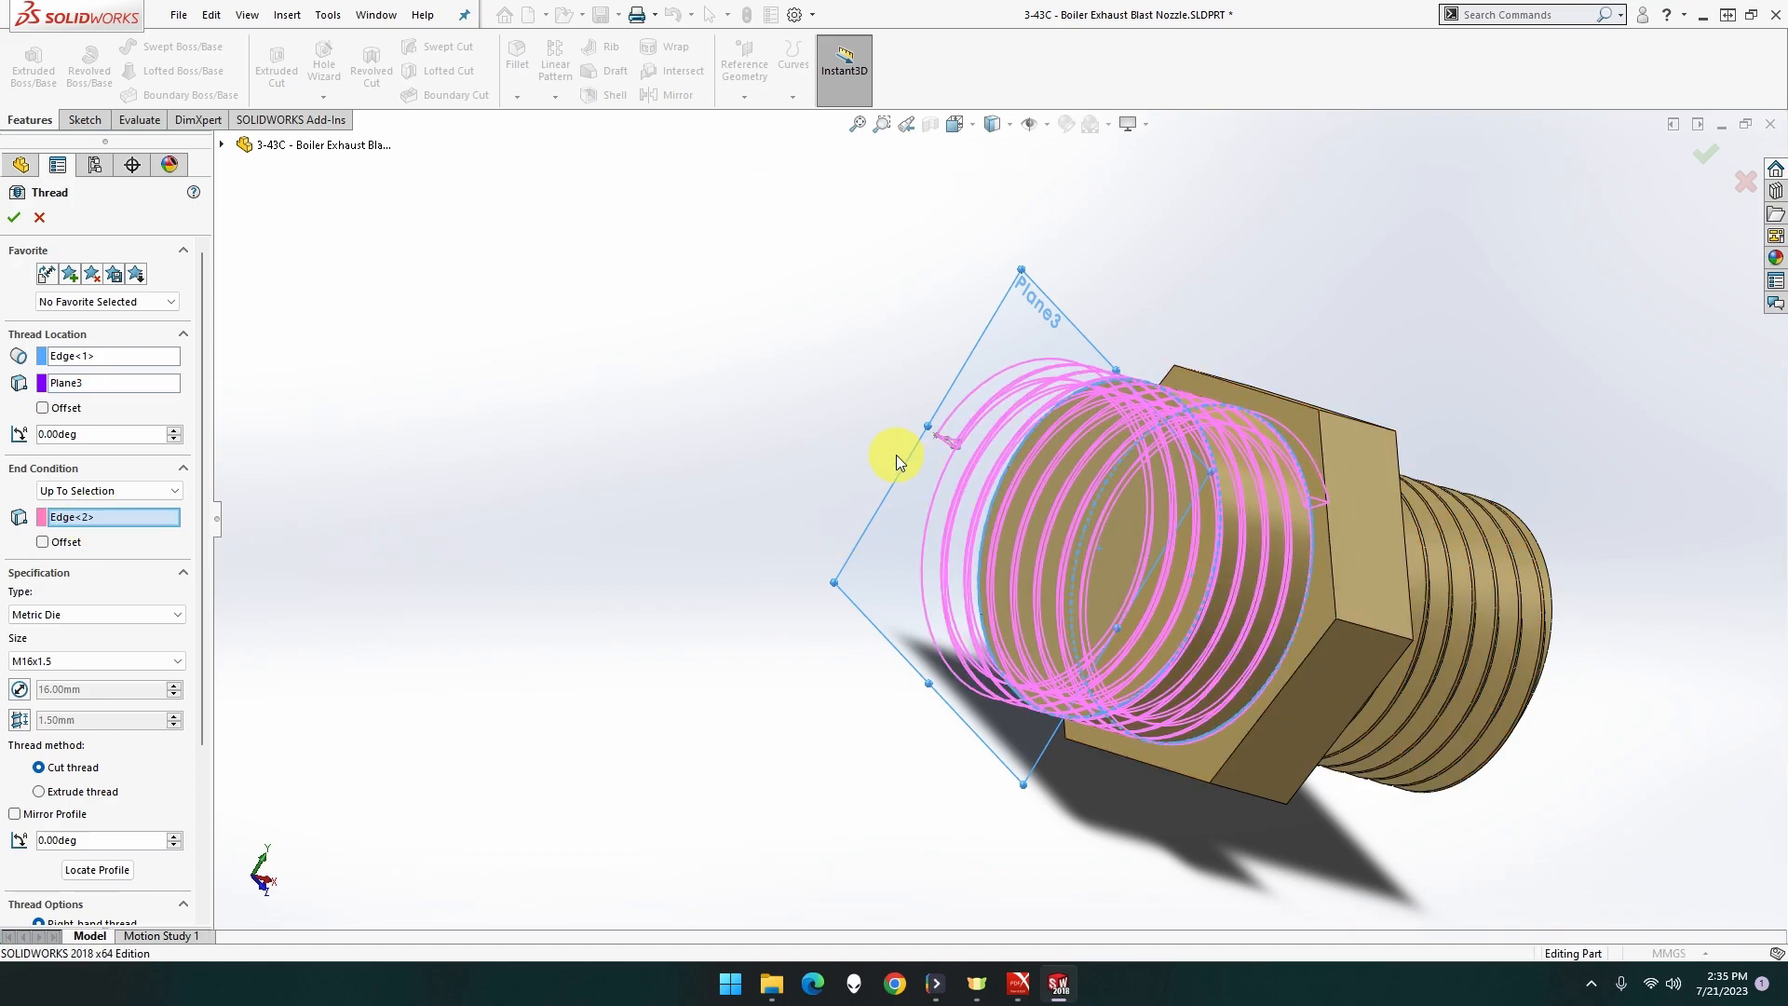
# Trim the thread with both its start face and end face and finish the cut thread.
pyautogui.scroll(-3, 118, 799)
pyautogui.click(102, 792)
pyautogui.click(134, 765)
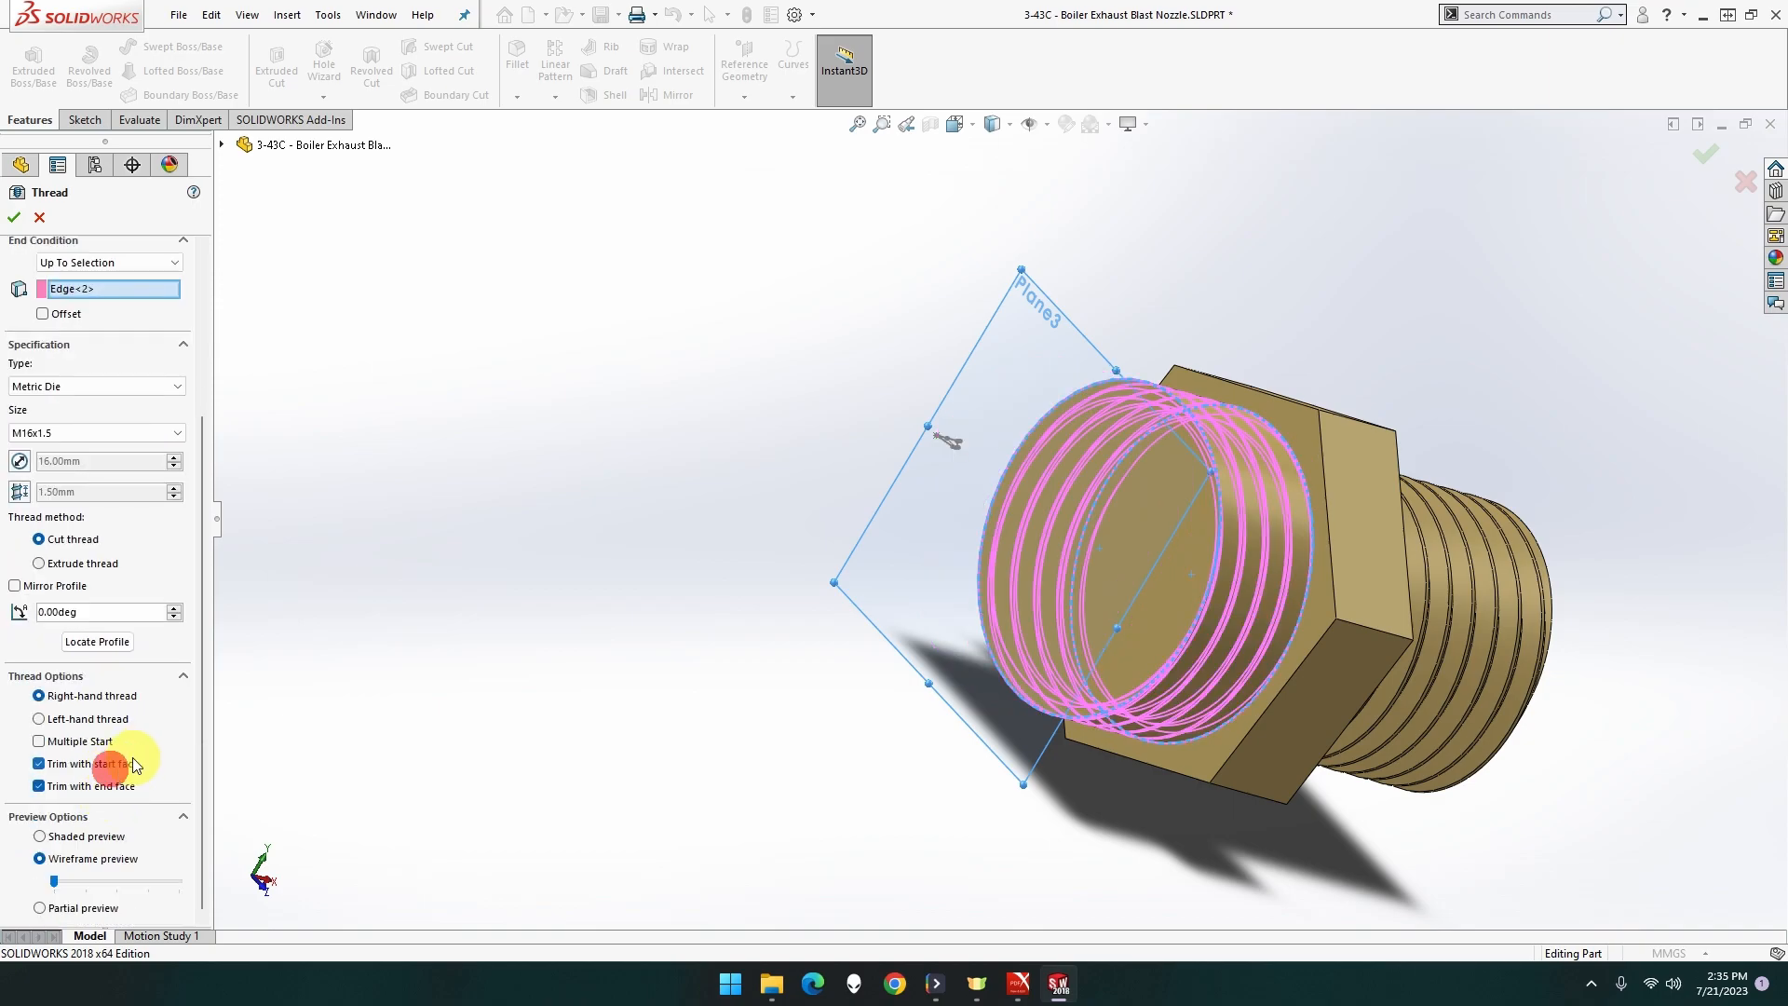
pyautogui.click(14, 220)
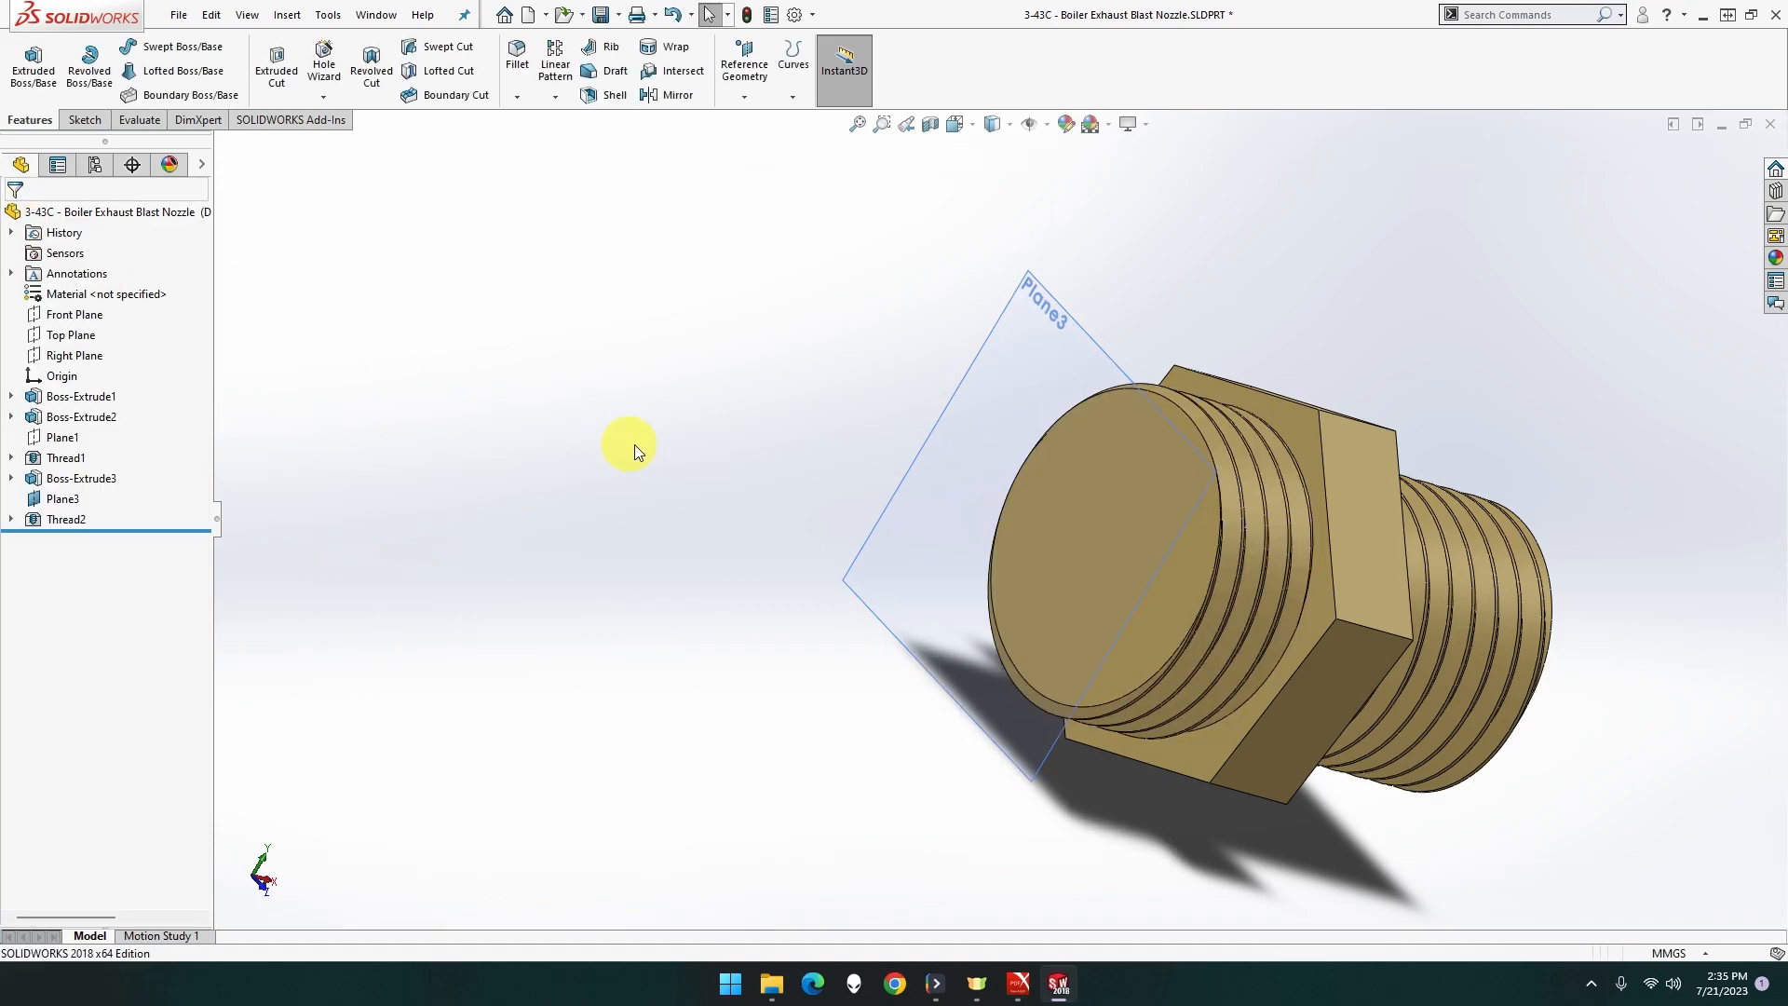
# Hide the reference plane in front of the threaded boss's end face.
pyautogui.moveTo(652, 439)
pyautogui.mouseDown(button='middle')
pyautogui.moveTo(511, 404)
pyautogui.moveTo(675, 433)
pyautogui.moveTo(619, 429)
pyautogui.mouseUp(button='middle')
pyautogui.rightClick(953, 425)
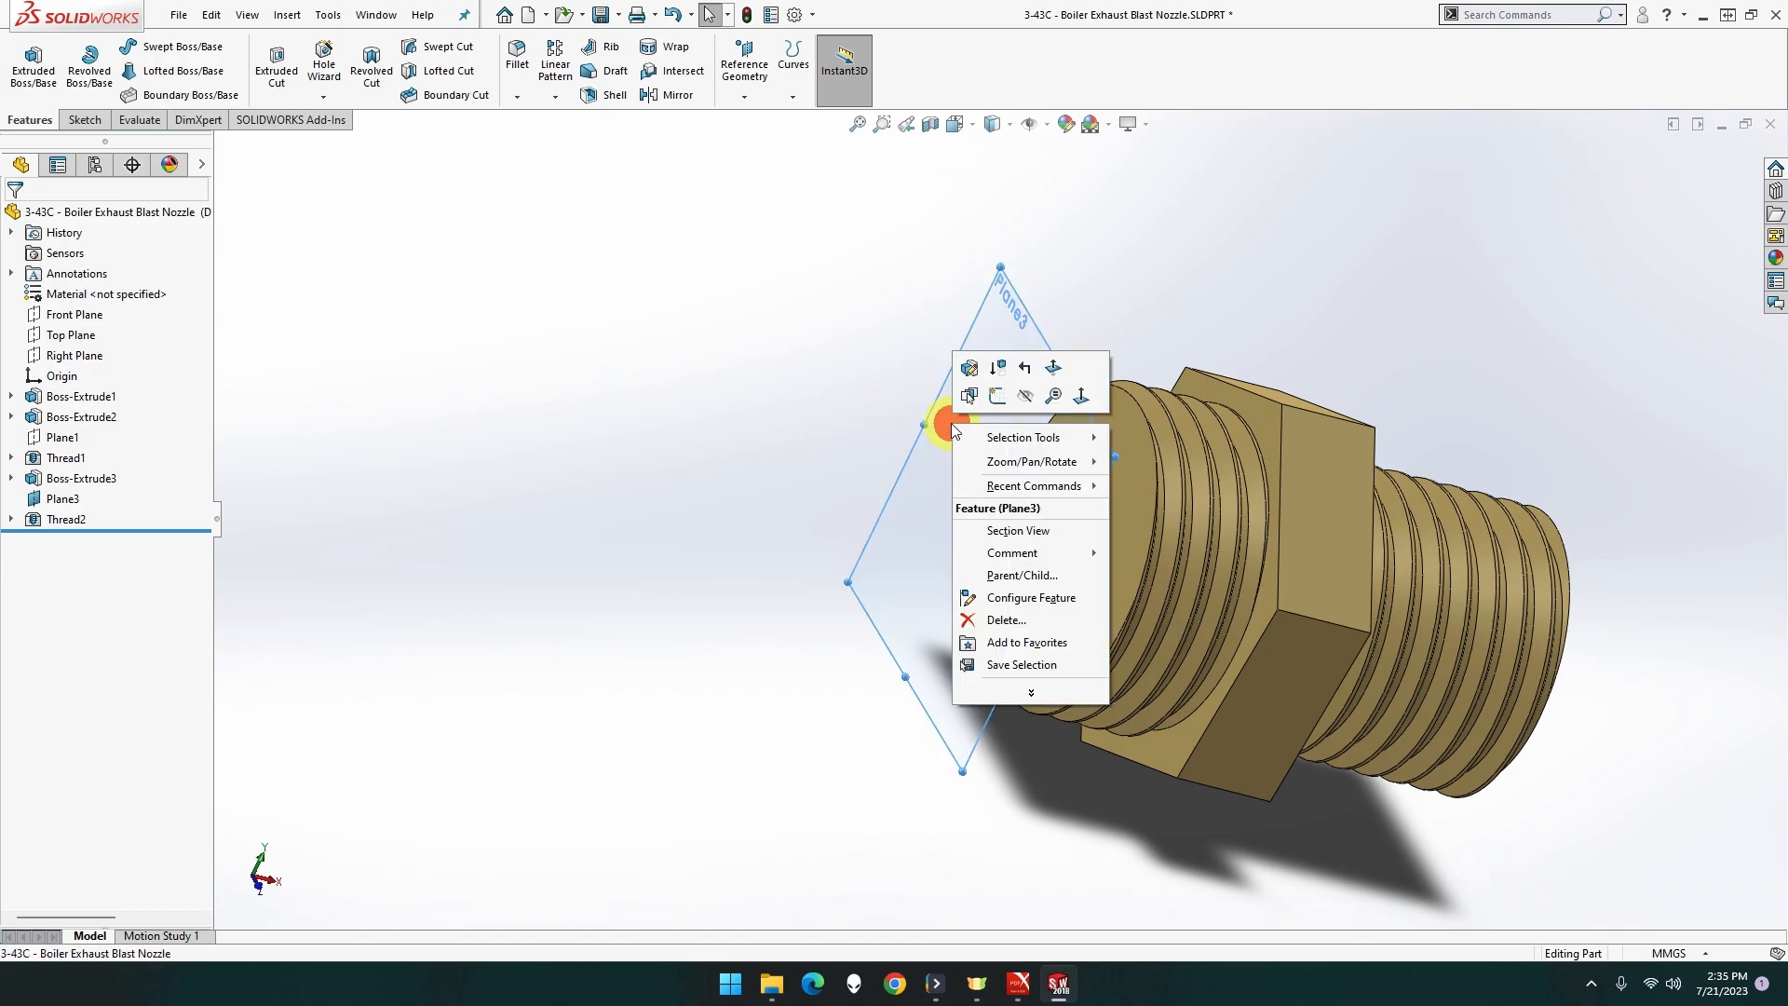
pyautogui.click(1024, 396)
# Sketch a circle about 8.9 mm in diameter on the threaded boss's end face, centred on the origin.
pyautogui.rightClick(1058, 529)
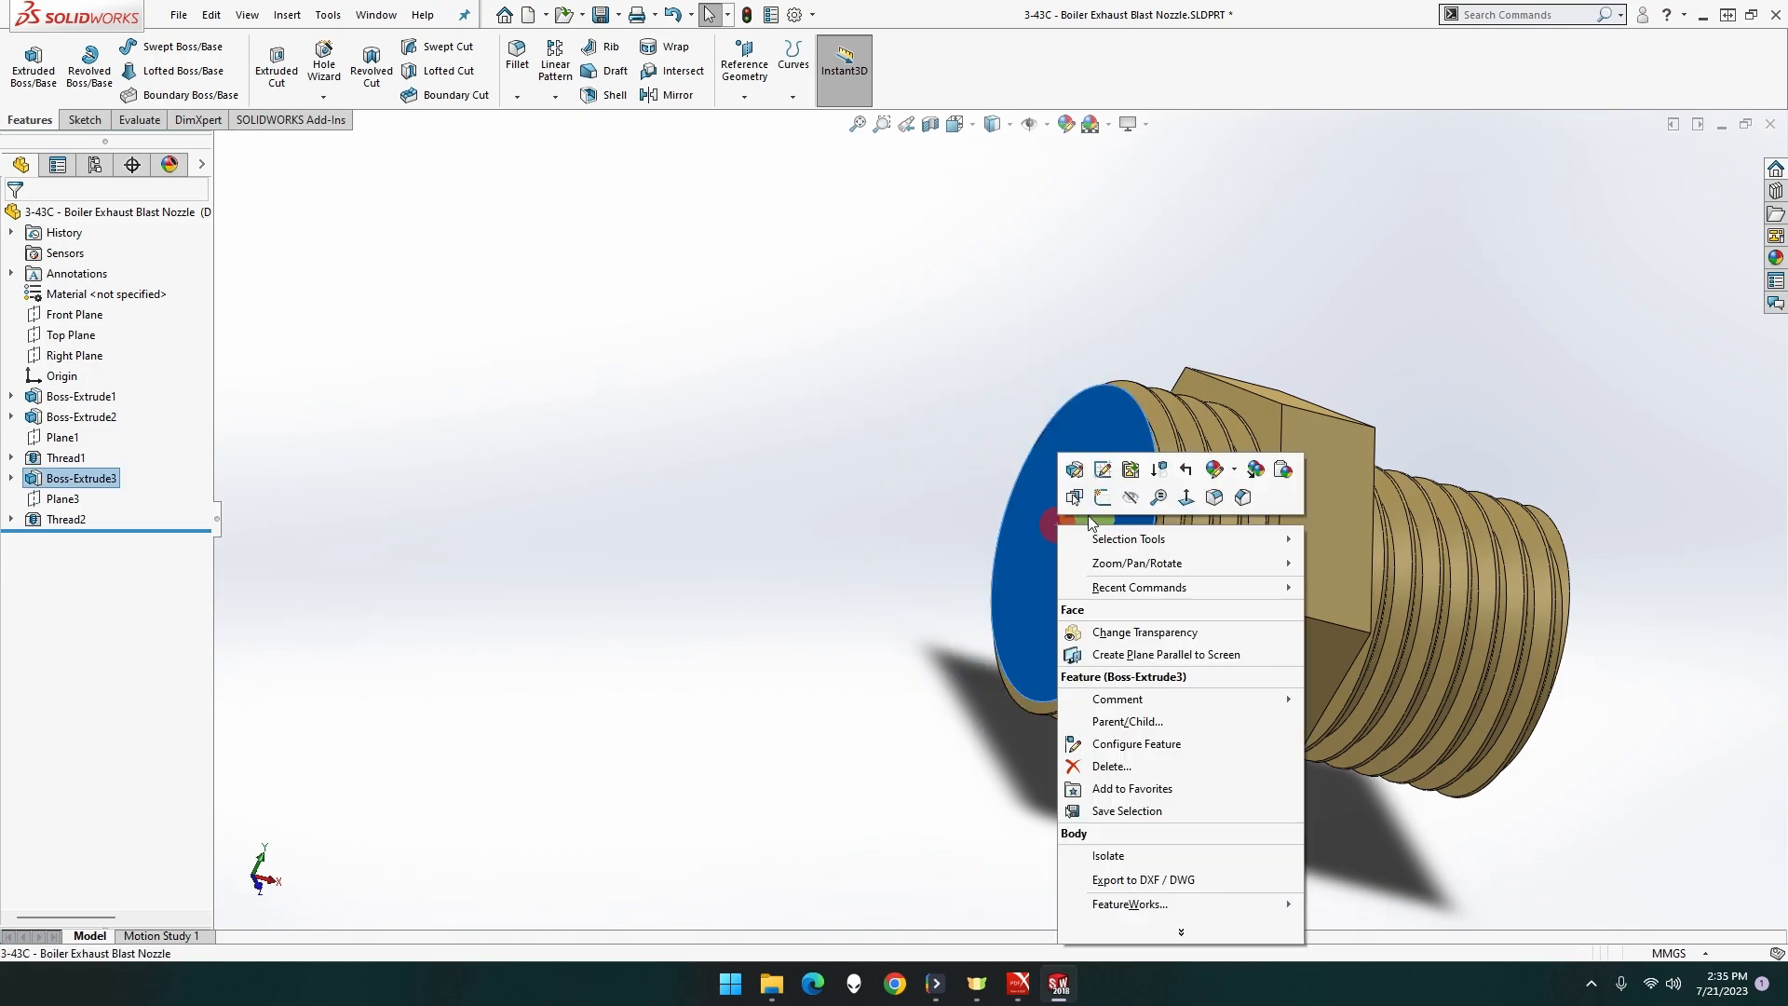
pyautogui.click(1103, 496)
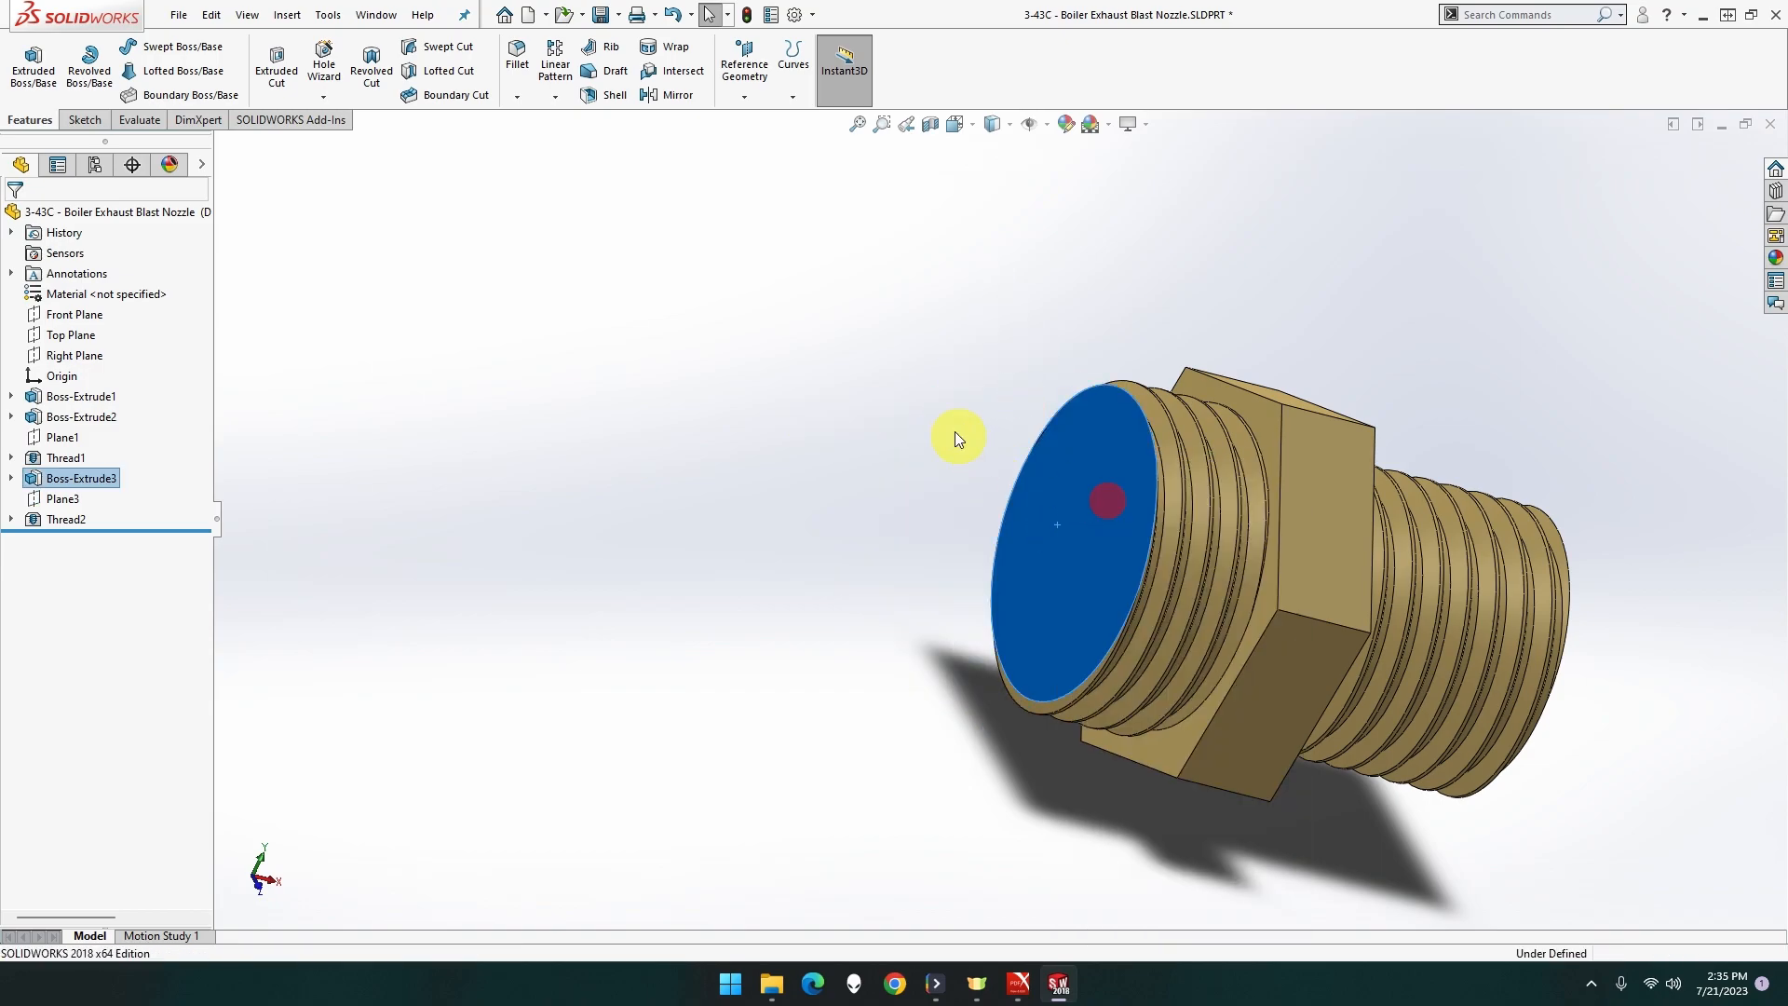
pyautogui.click(160, 47)
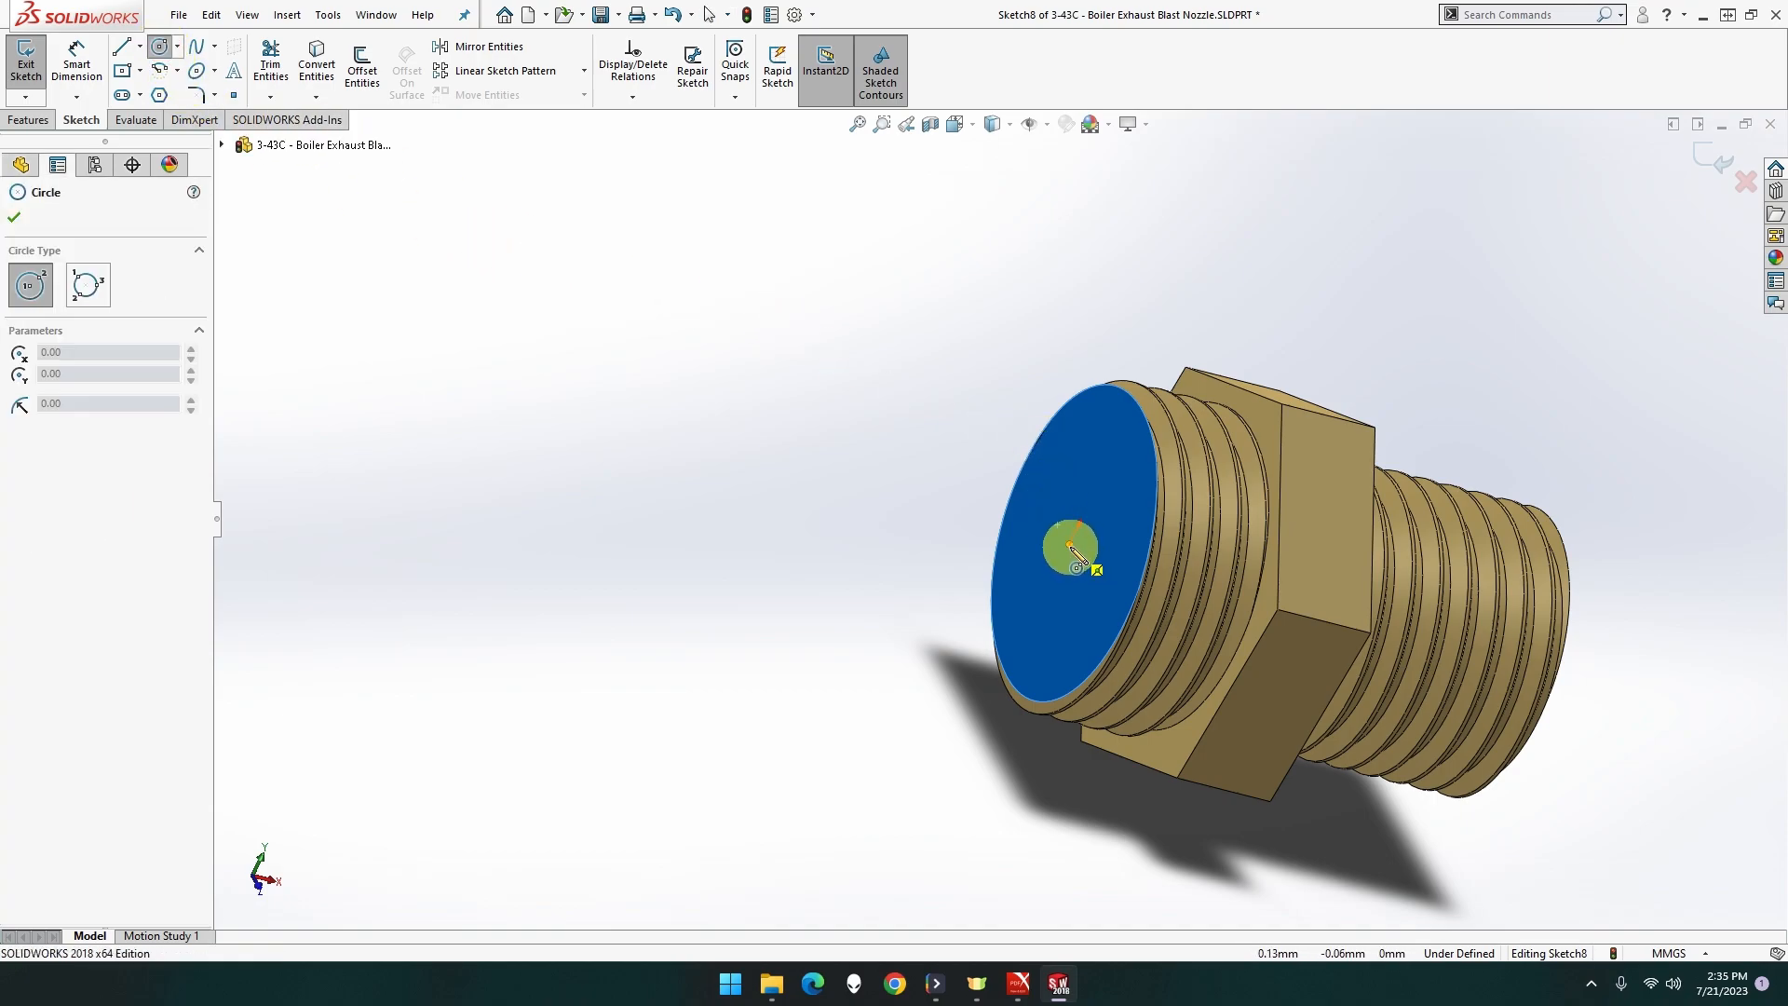
pyautogui.click(1099, 592)
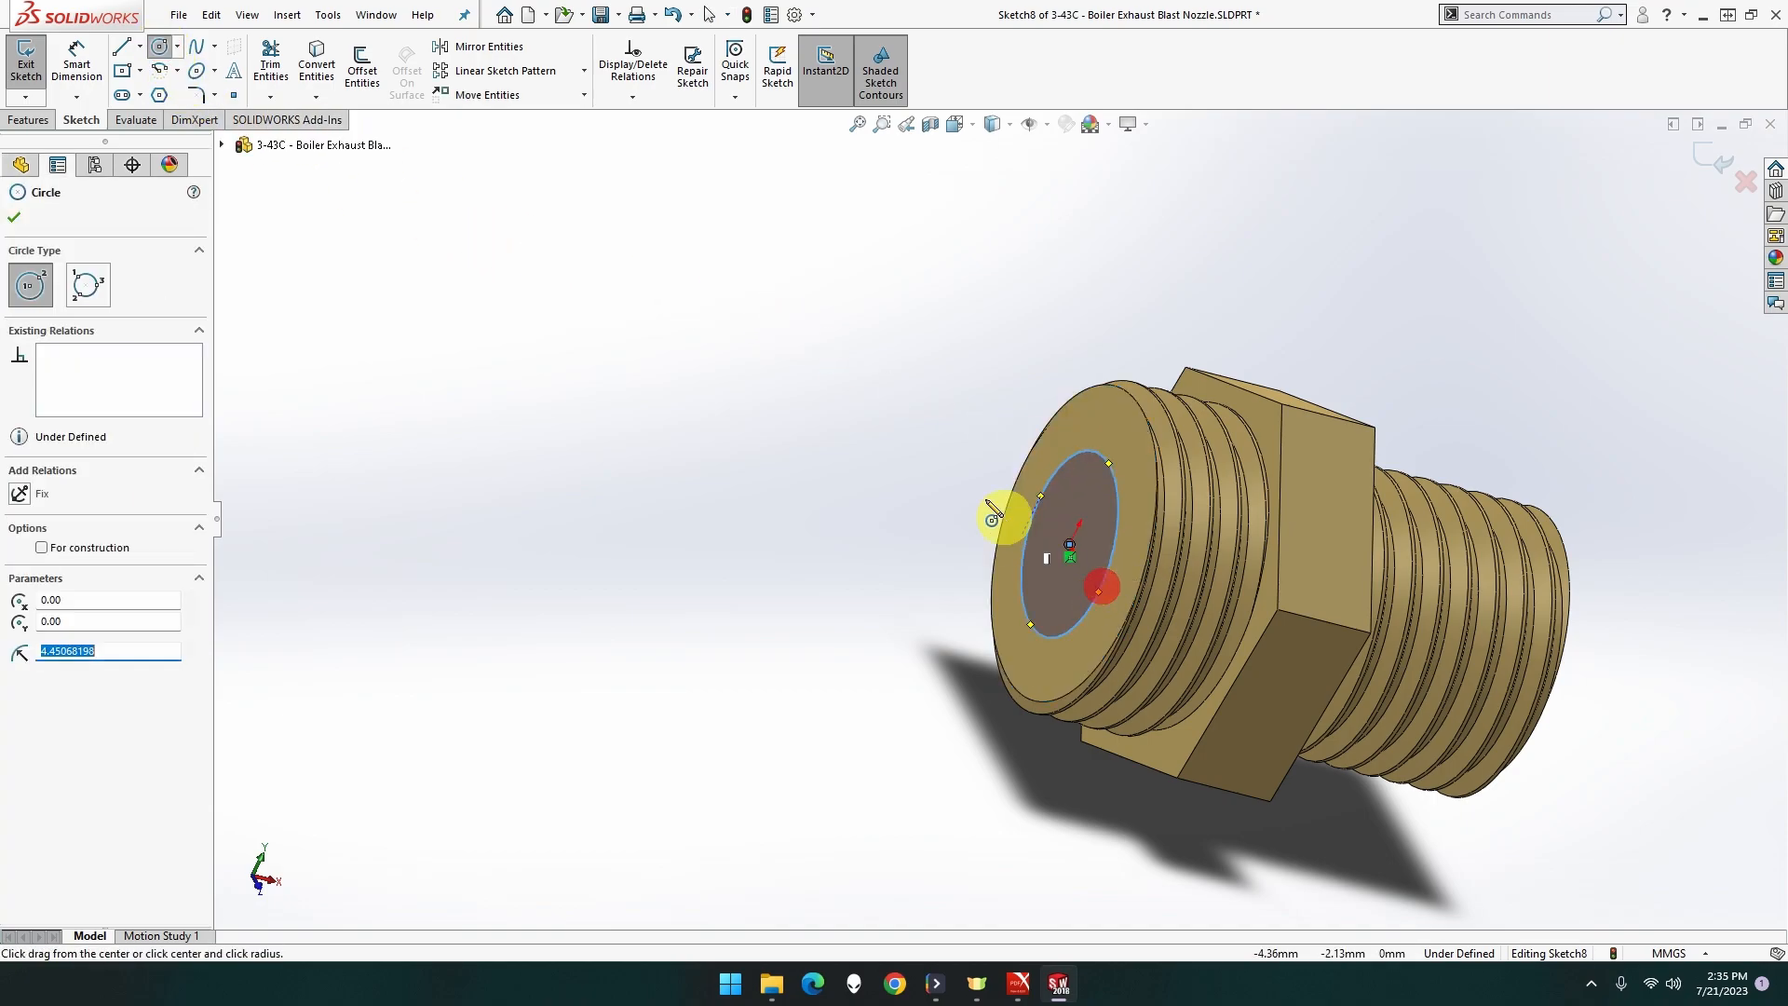
# Dimension the circle on the boss's end face to a diameter of 9 mm.
pyautogui.click(78, 75)
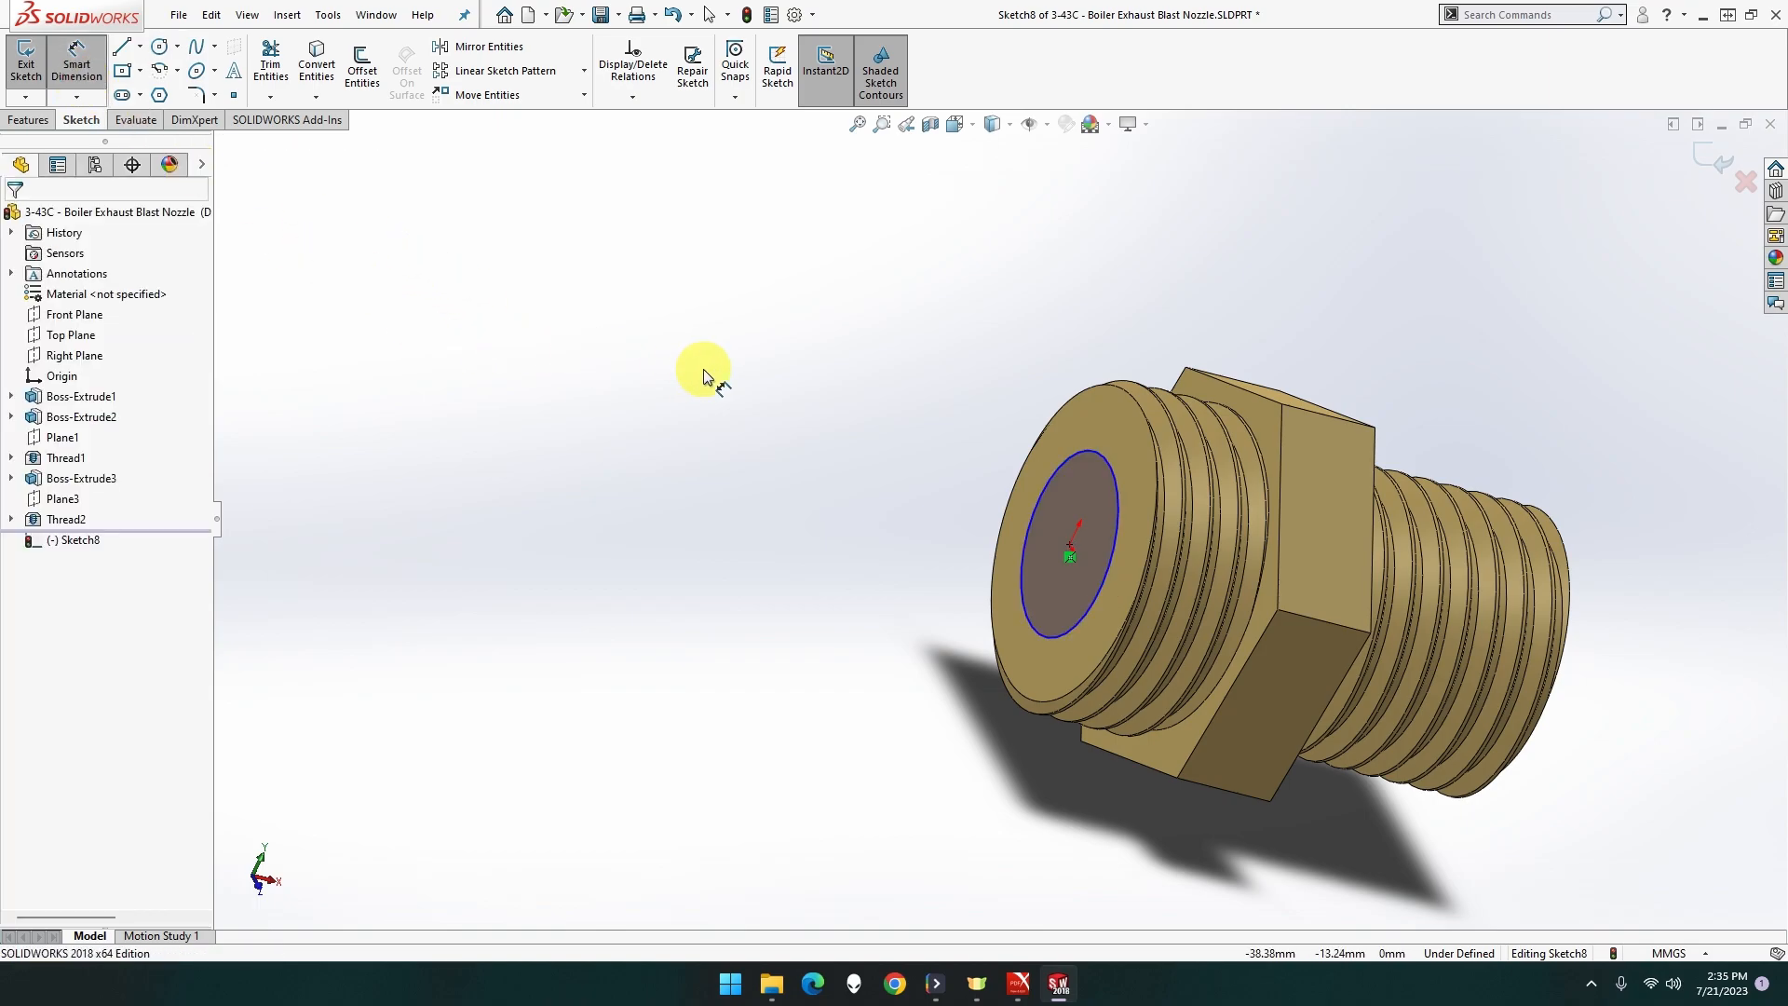
pyautogui.click(1071, 455)
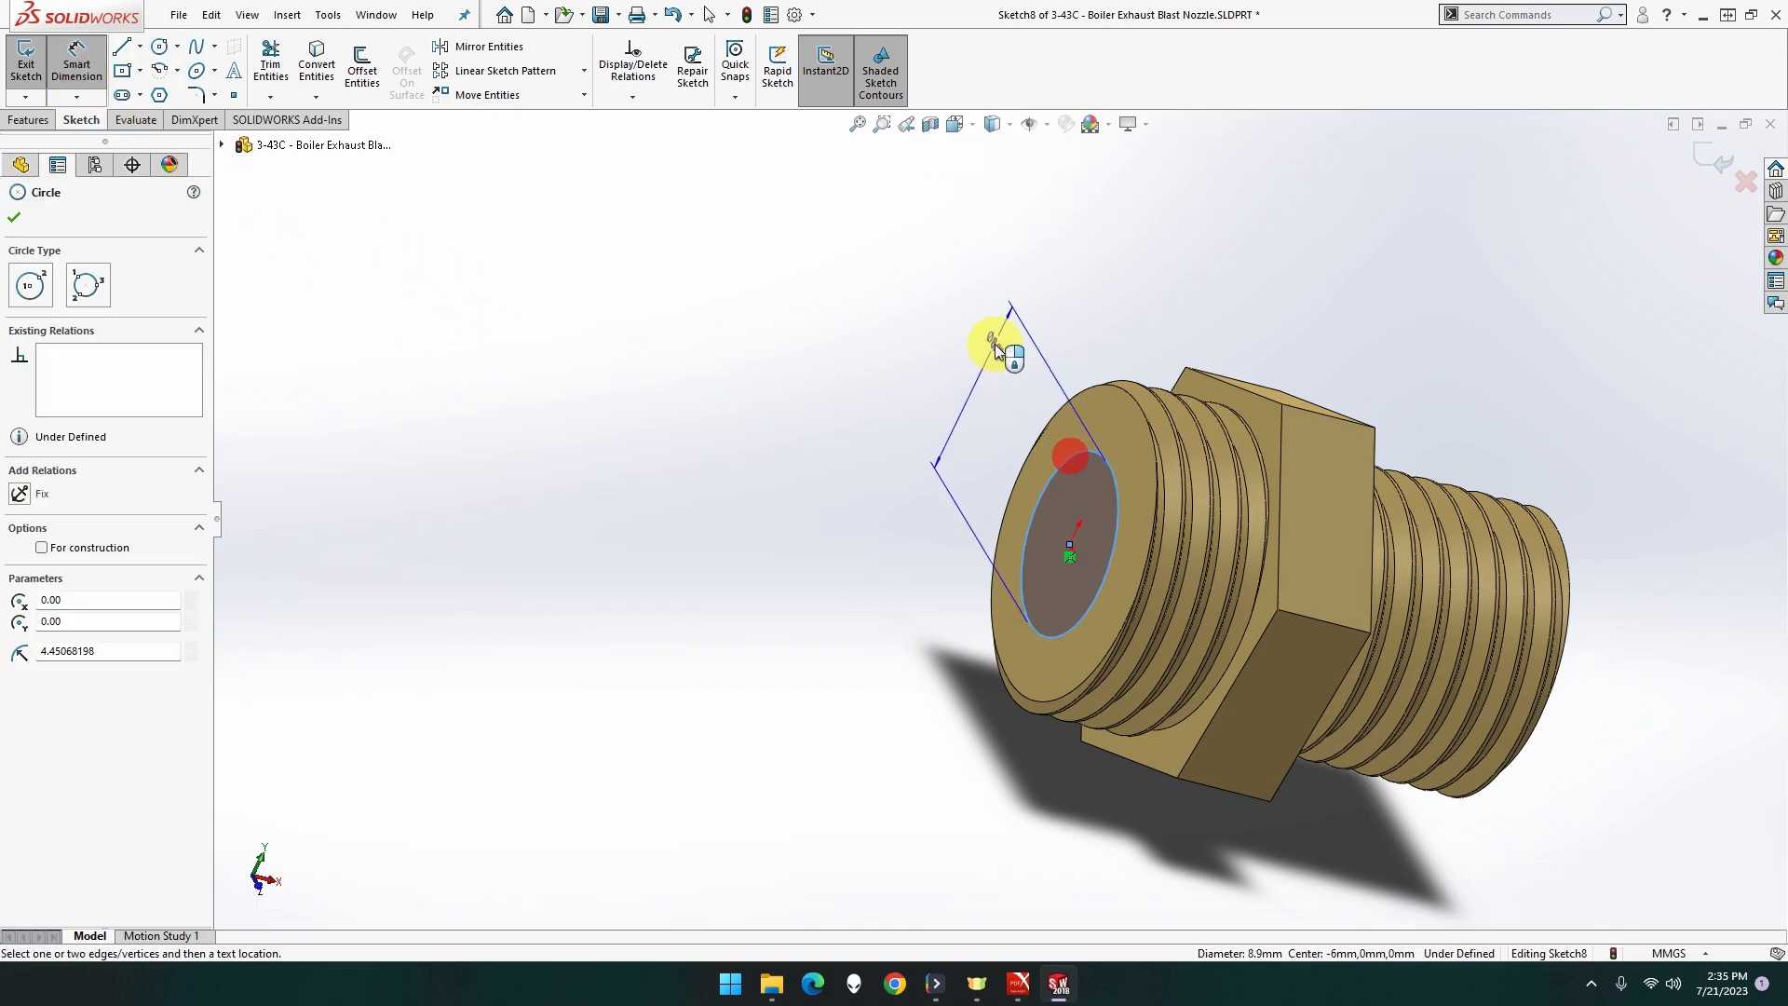
pyautogui.click(1041, 315)
pyautogui.write('9')
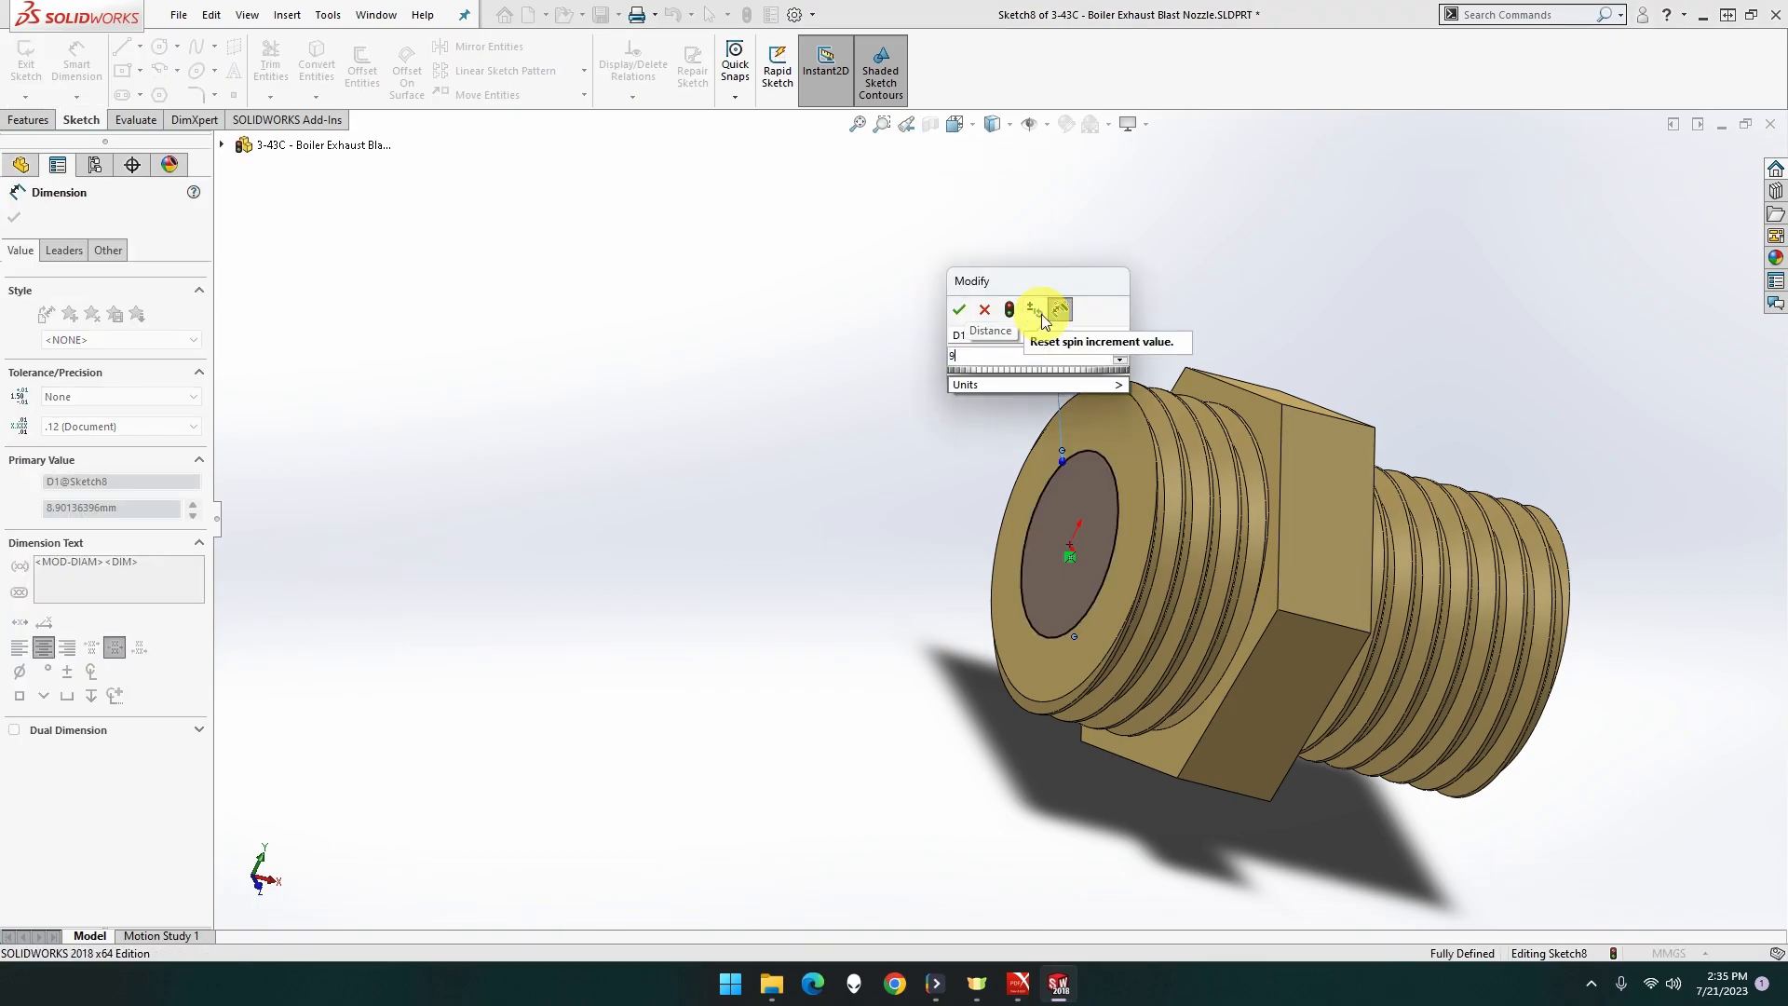
pyautogui.press('Return')
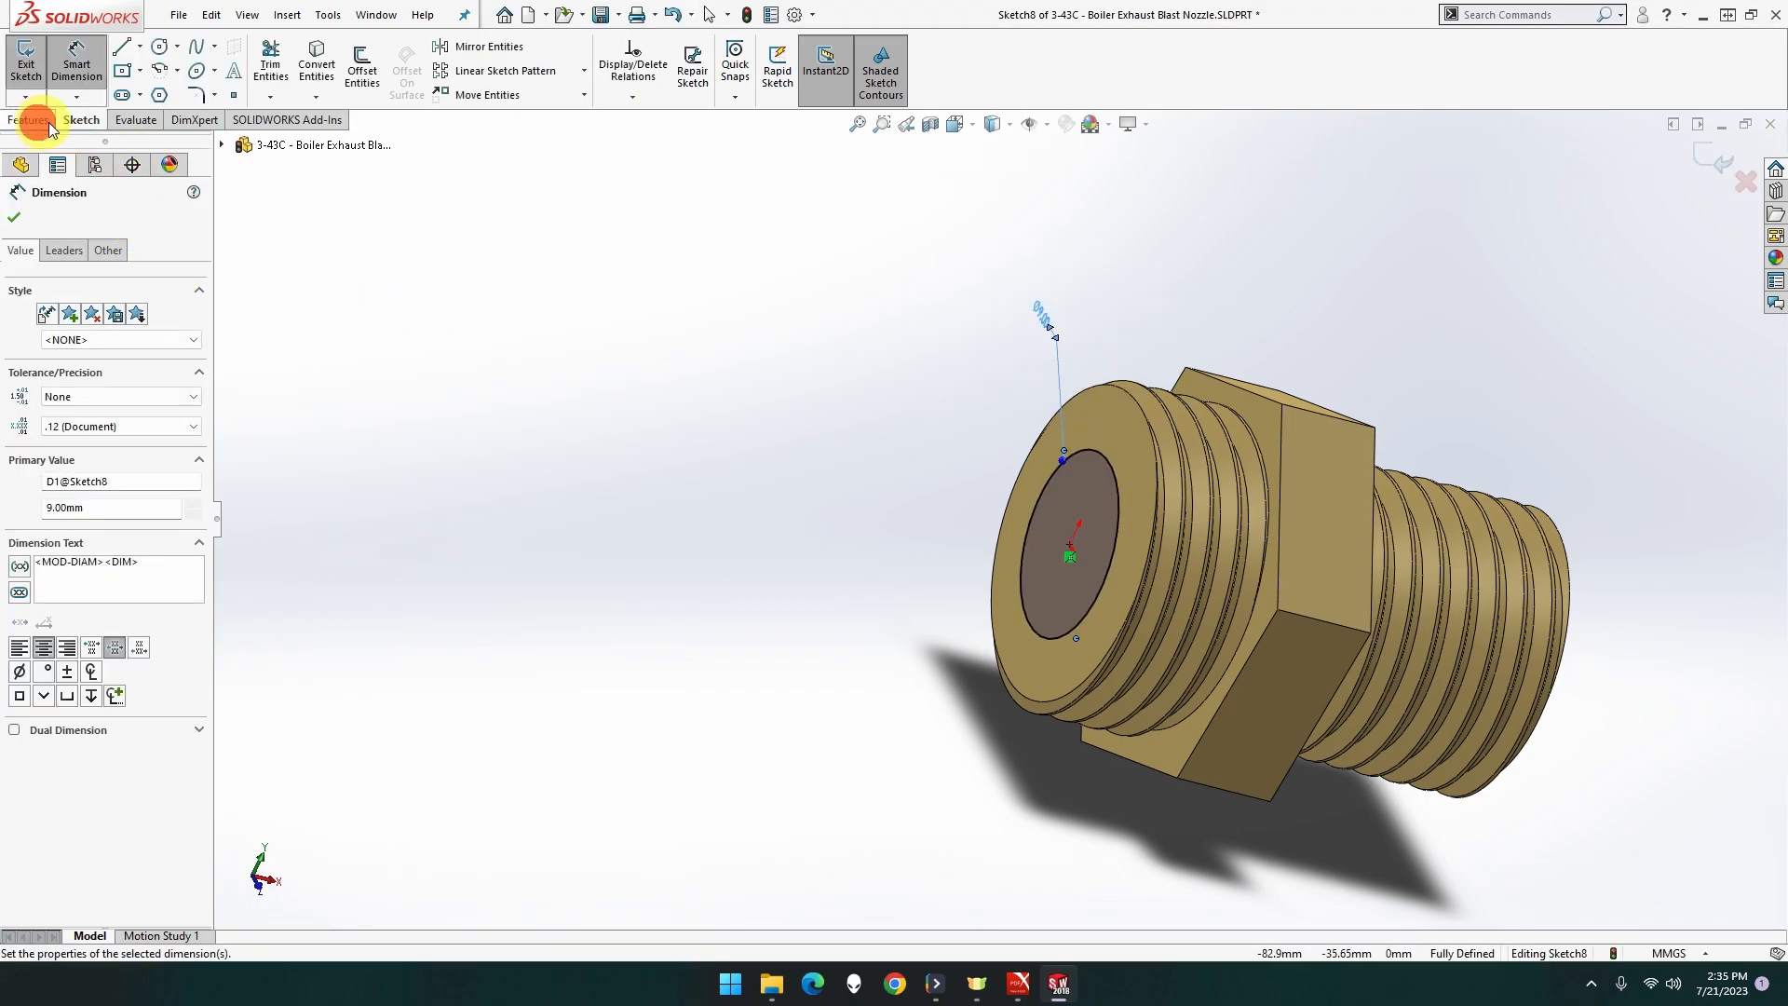
# Start an Extruded Cut from the 9 mm circle and open its end condition choices.
pyautogui.click(37, 124)
pyautogui.click(277, 65)
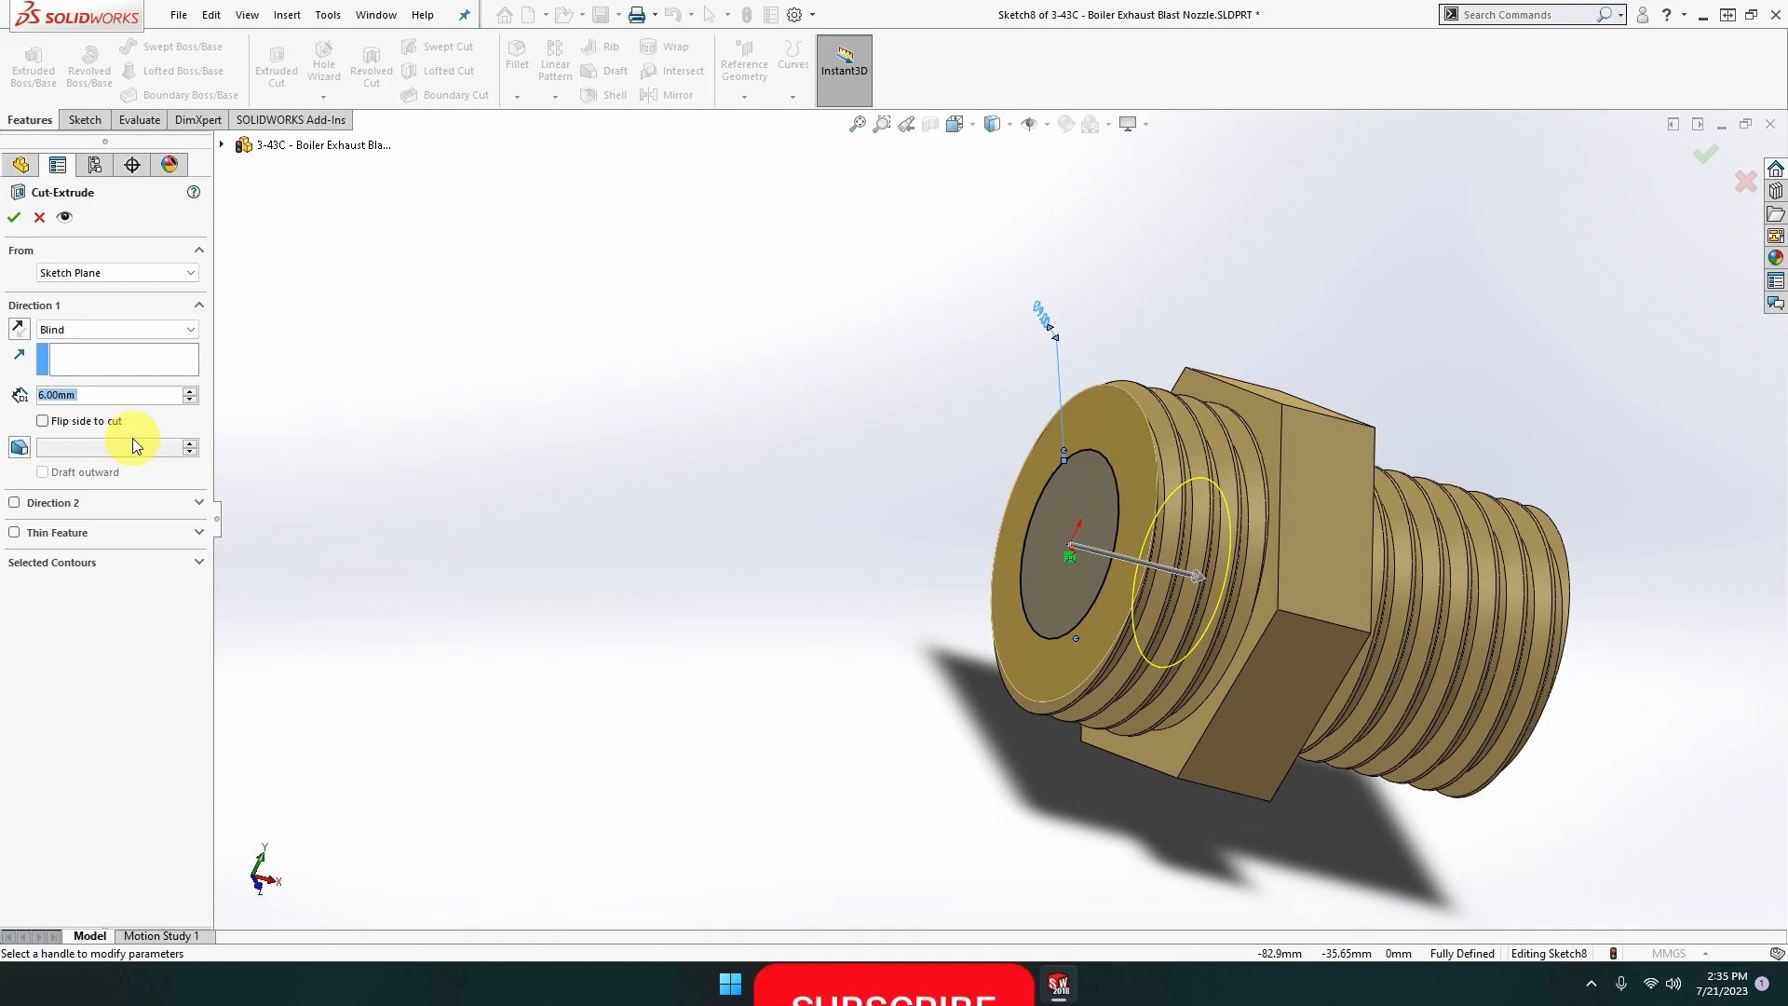
pyautogui.click(110, 328)
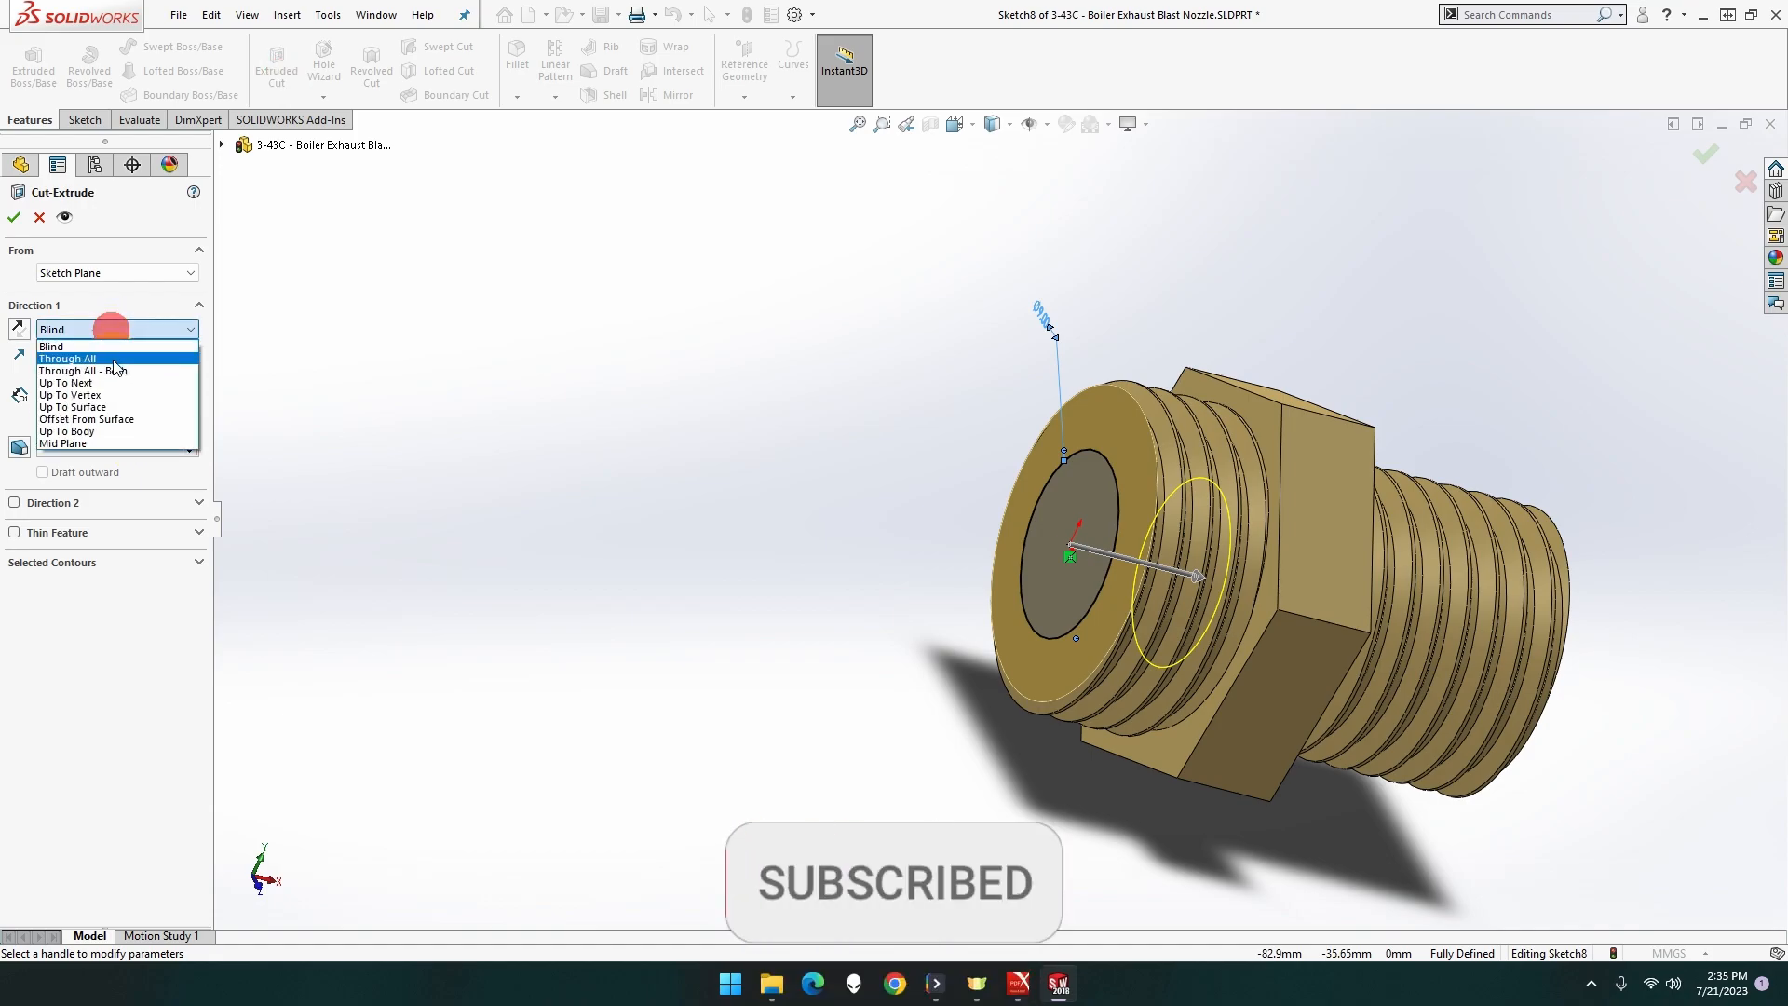